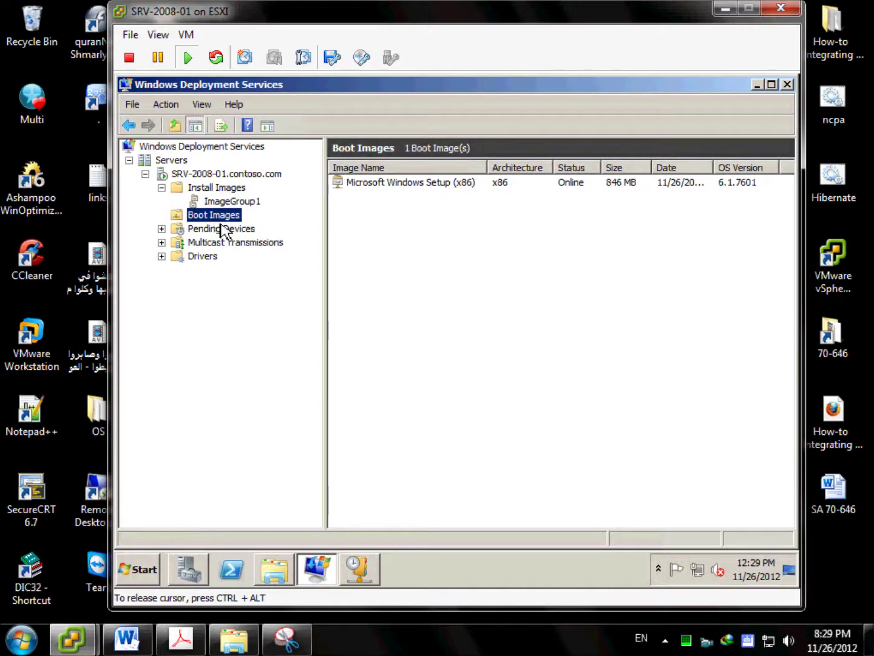
# Create a capture image from the Microsoft Windows Setup (x86) boot image named 'Capture Image', described 'New Well Prepared Image With Google Chrome'.
pyautogui.rightClick(228, 218)
pyautogui.click(445, 185)
pyautogui.rightClick(443, 182)
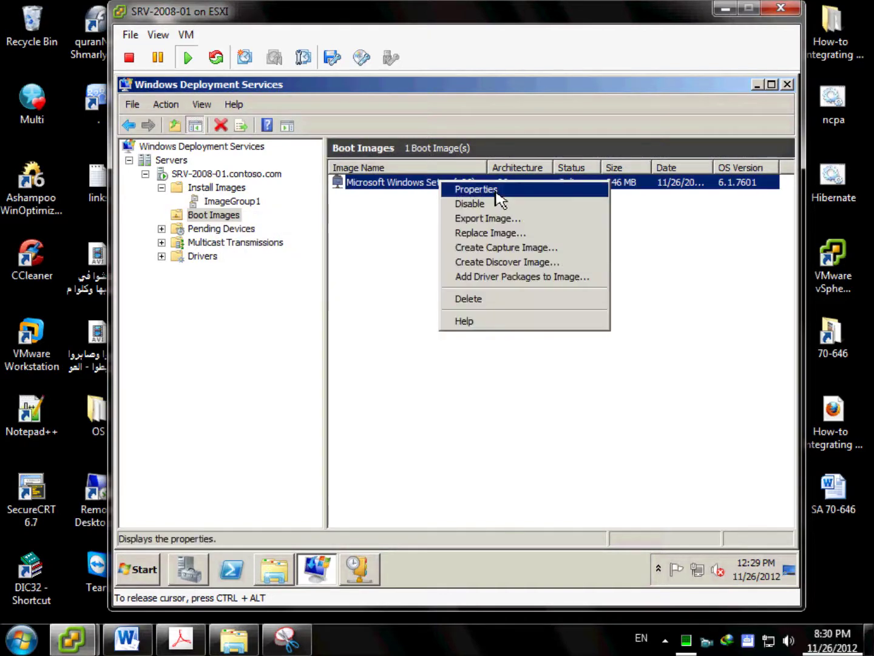
pyautogui.click(571, 255)
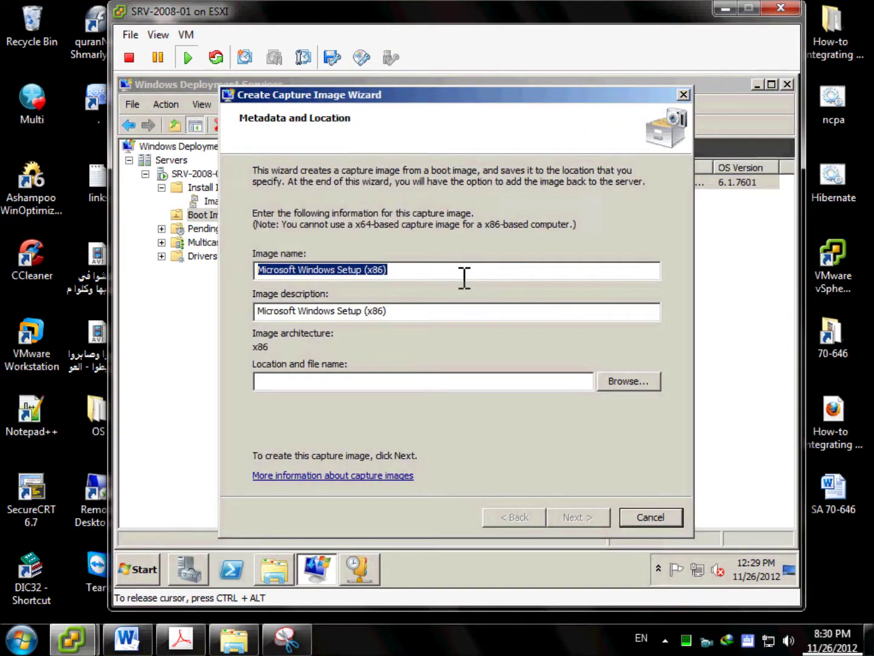
pyautogui.write('Capture Image')
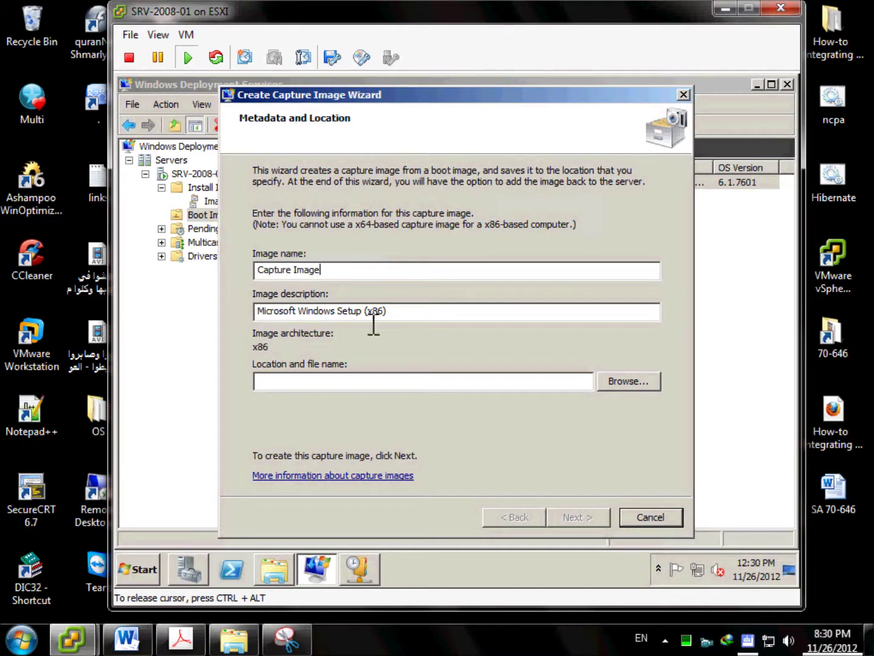
pyautogui.moveTo(415, 322); pyautogui.dragTo(250, 312)
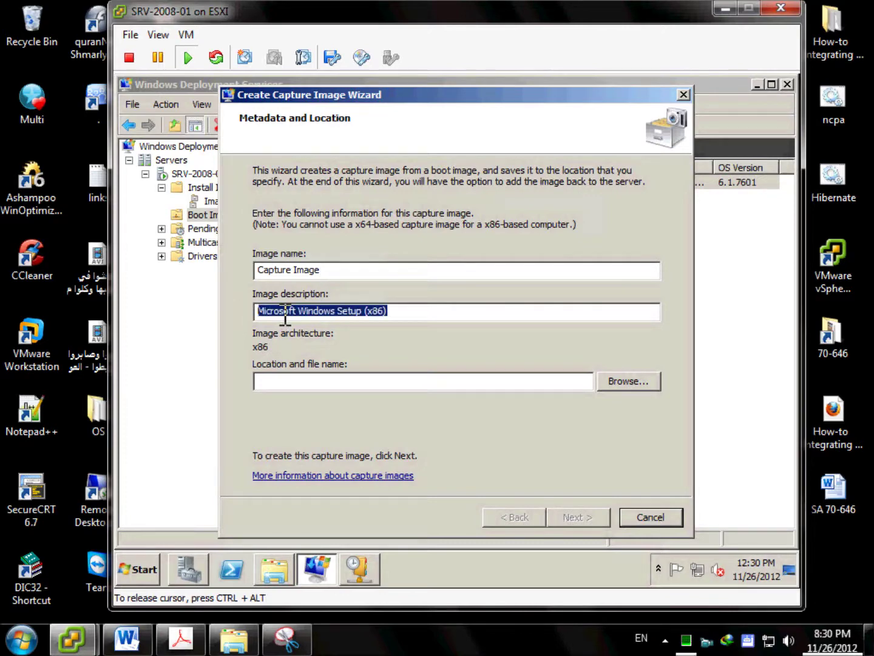
pyautogui.write('New Wel')
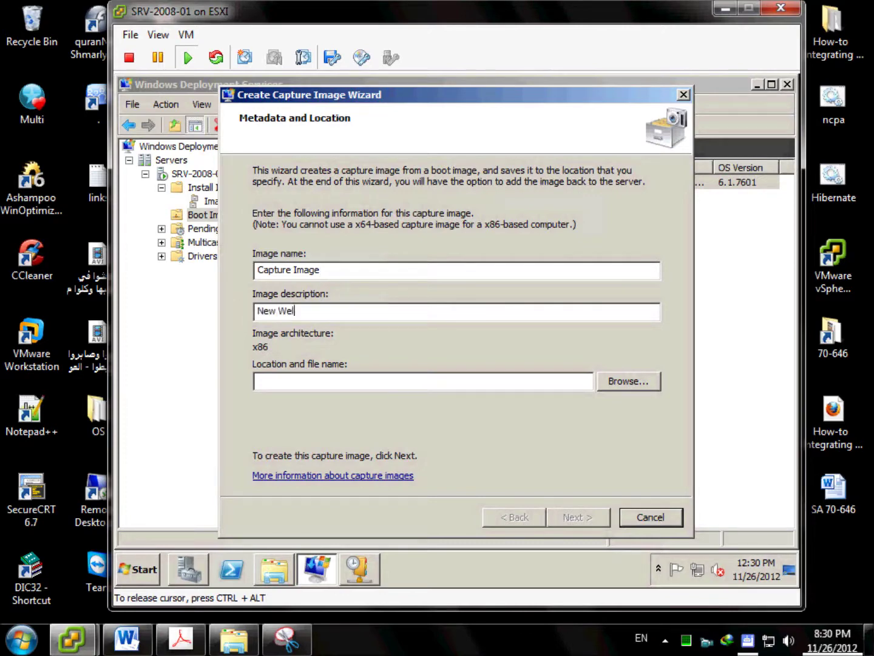
pyautogui.write('l Prepared Image With')
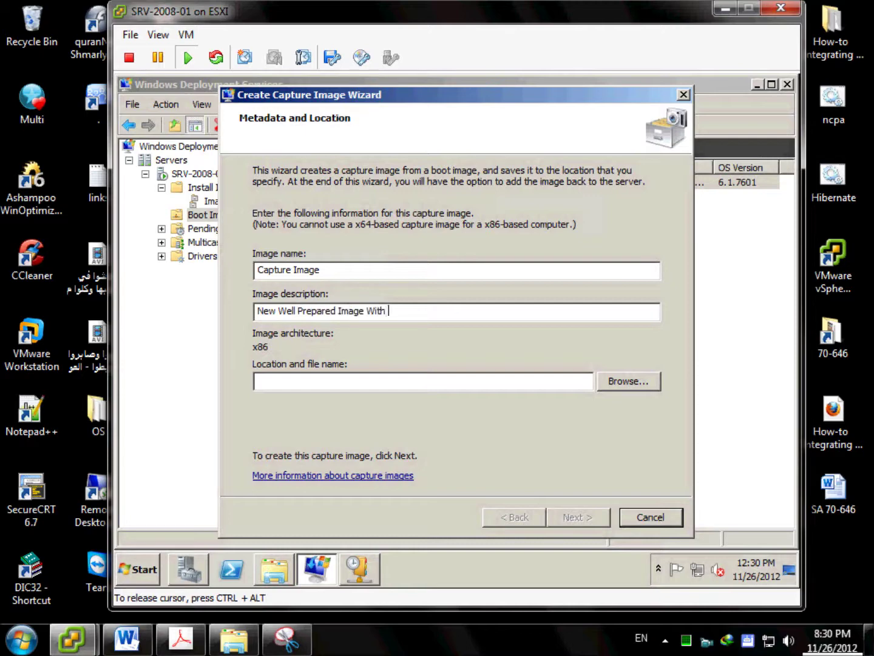
pyautogui.write(' Google.')
pyautogui.press('BackSpace')
pyautogui.write('Chrome')
# Save the capture image as C:\RemoteInstall\Capture Image.WIM and start creating it.
pyautogui.click(626, 387)
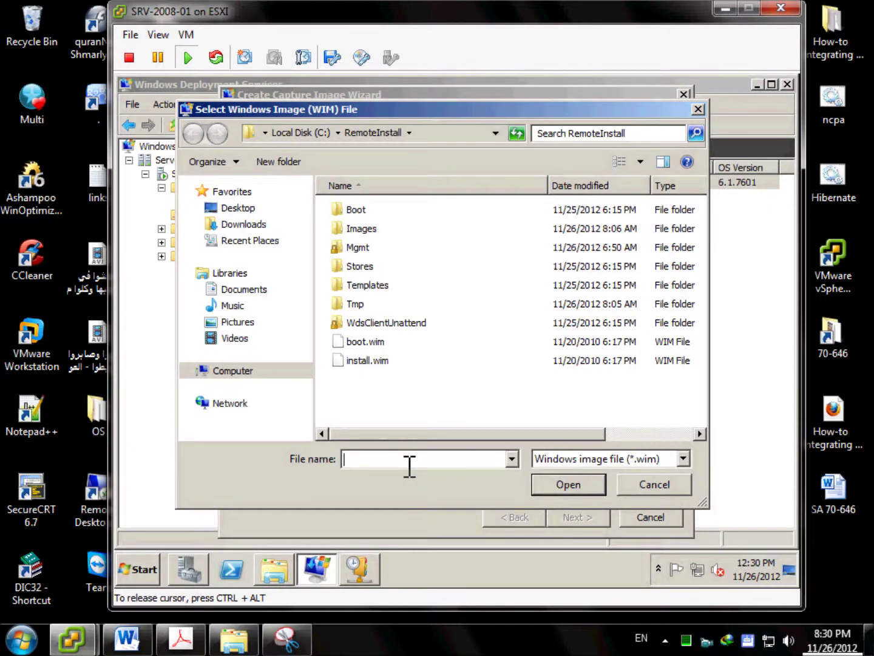
pyautogui.write('Capture Image')
pyautogui.click(566, 489)
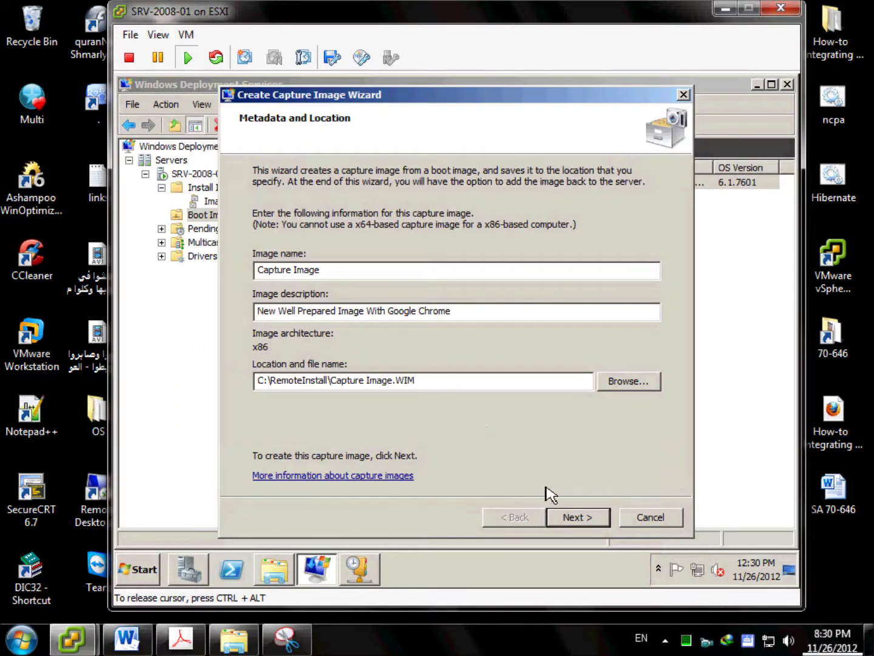
pyautogui.click(578, 518)
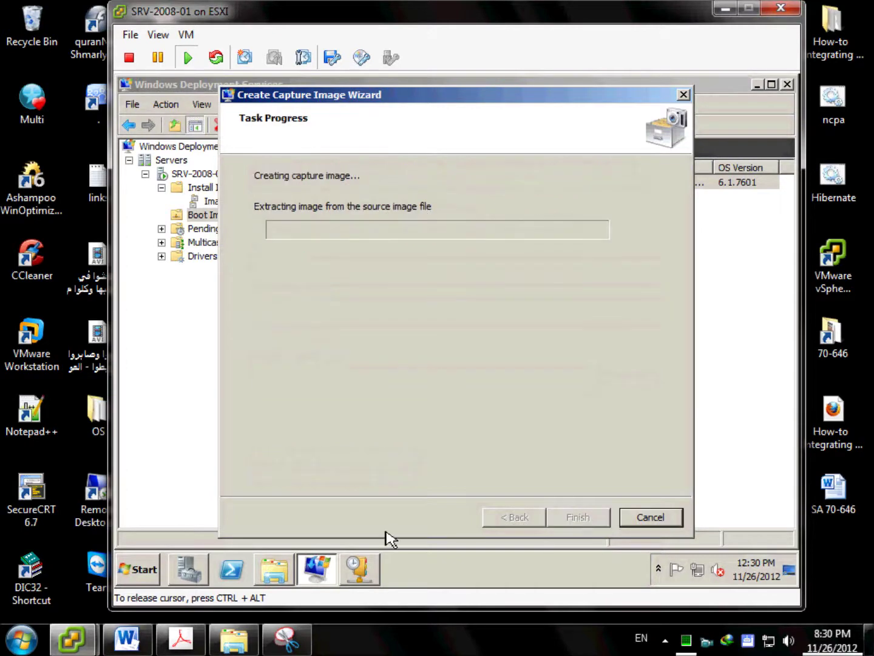
pyautogui.click(283, 572)
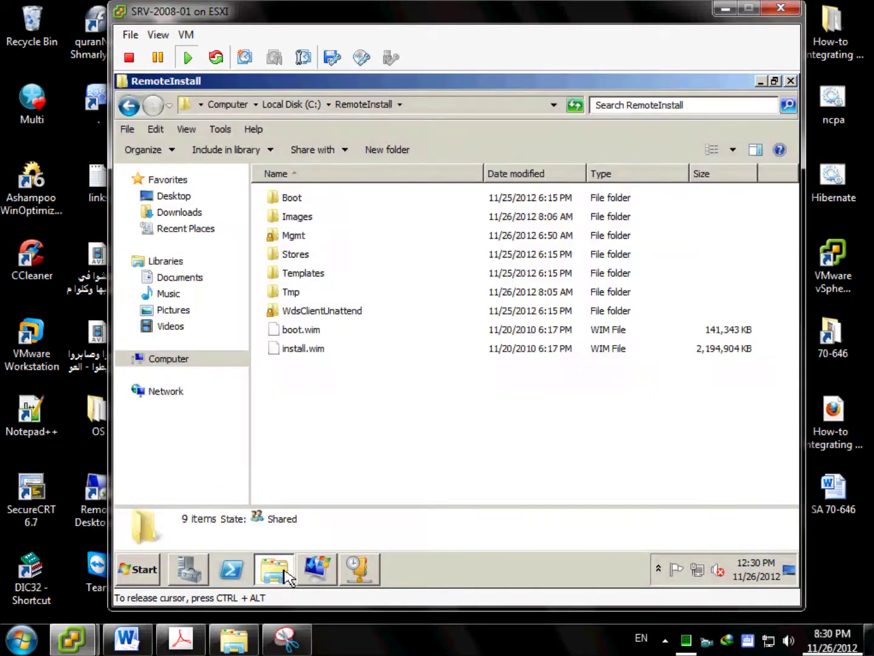
# Refresh the RemoteInstall folder, then return to the capture wizard while it completes.
pyautogui.rightClick(413, 374)
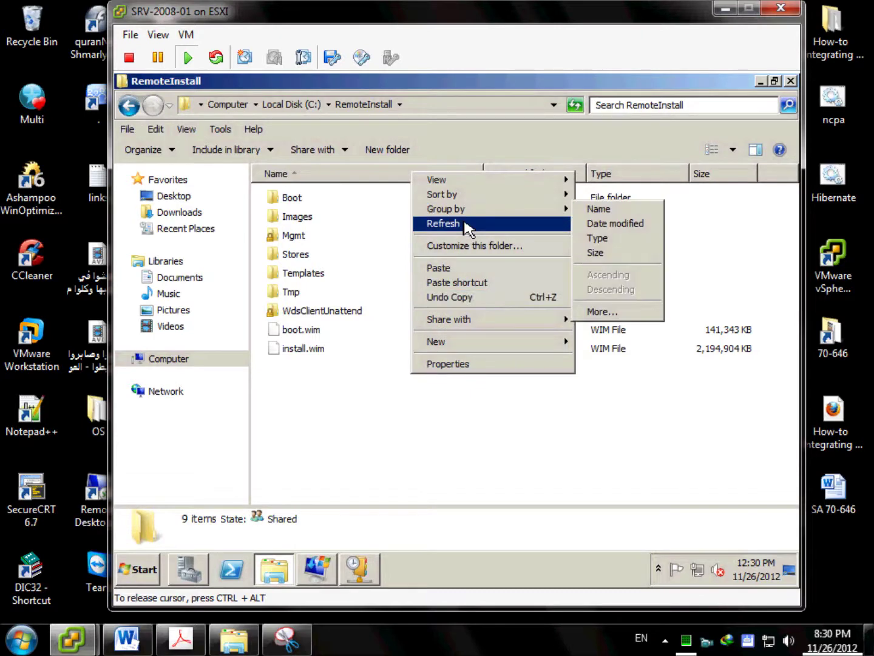
pyautogui.click(466, 226)
pyautogui.click(328, 580)
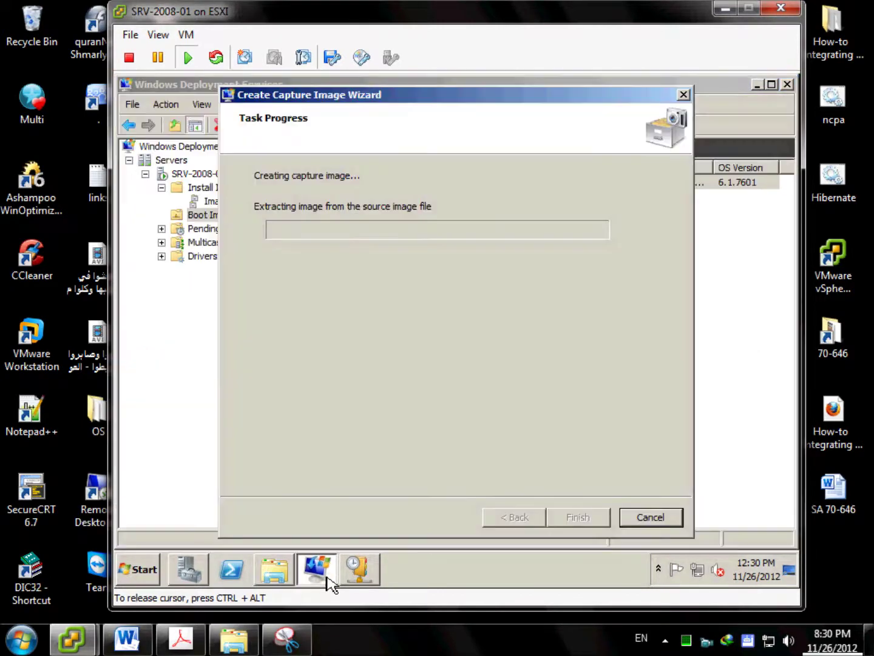
pyautogui.moveTo(446, 101); pyautogui.dragTo(504, 96)
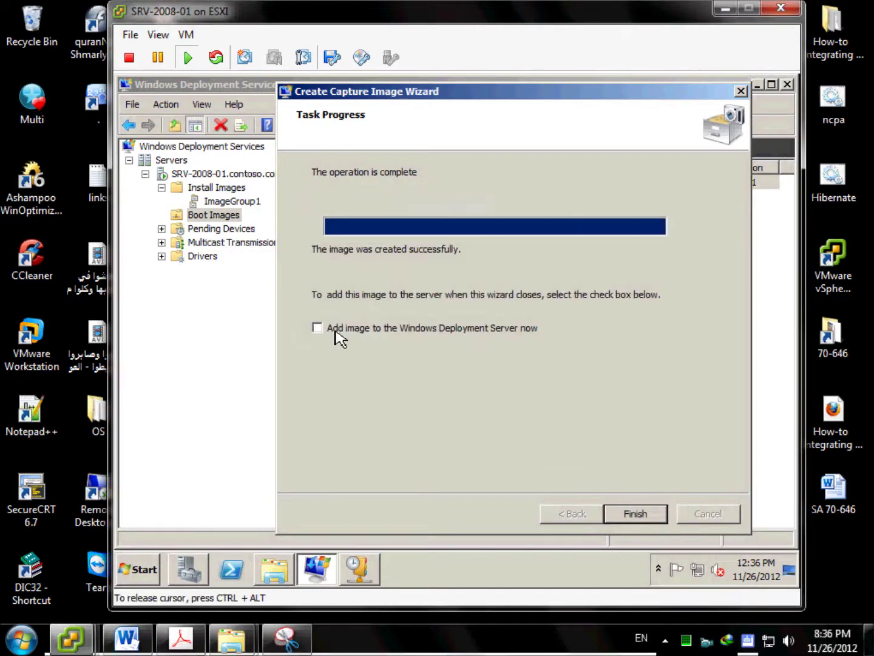
# Add Capture Image to the server, keeping the suggested name and description, and select it under Boot Images.
pyautogui.click(317, 328)
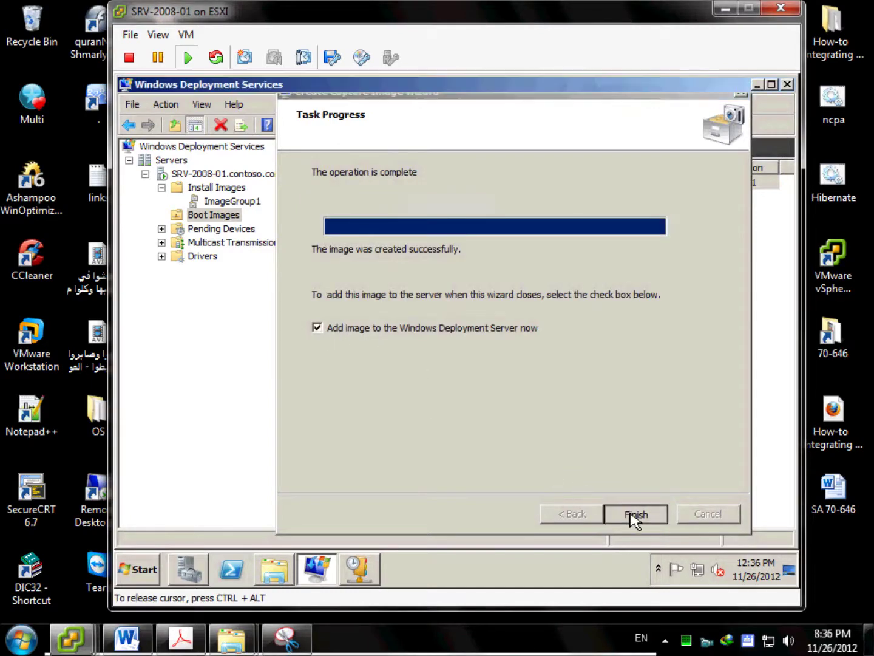
pyautogui.click(632, 516)
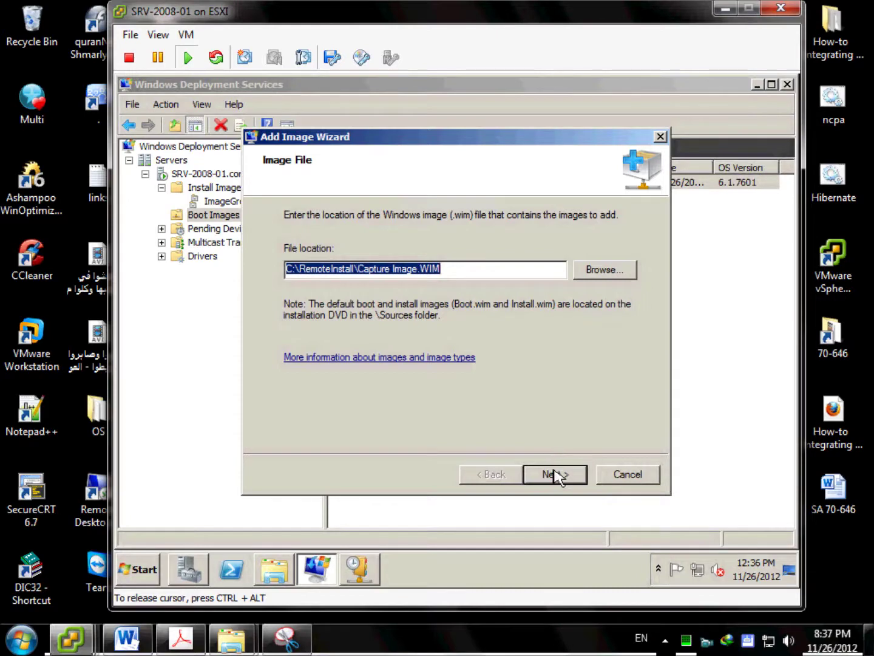
pyautogui.click(555, 474)
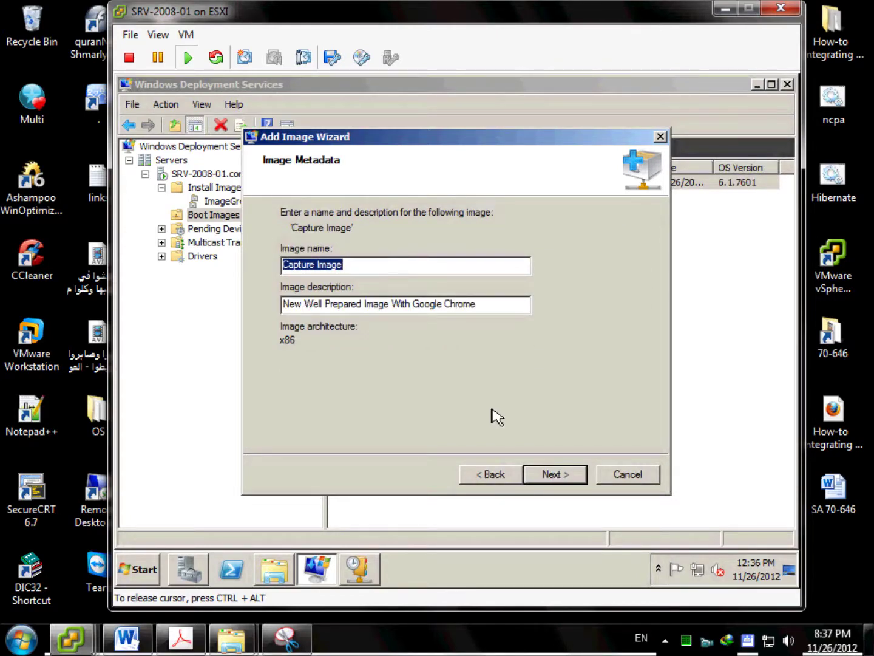
pyautogui.click(562, 474)
pyautogui.click(562, 475)
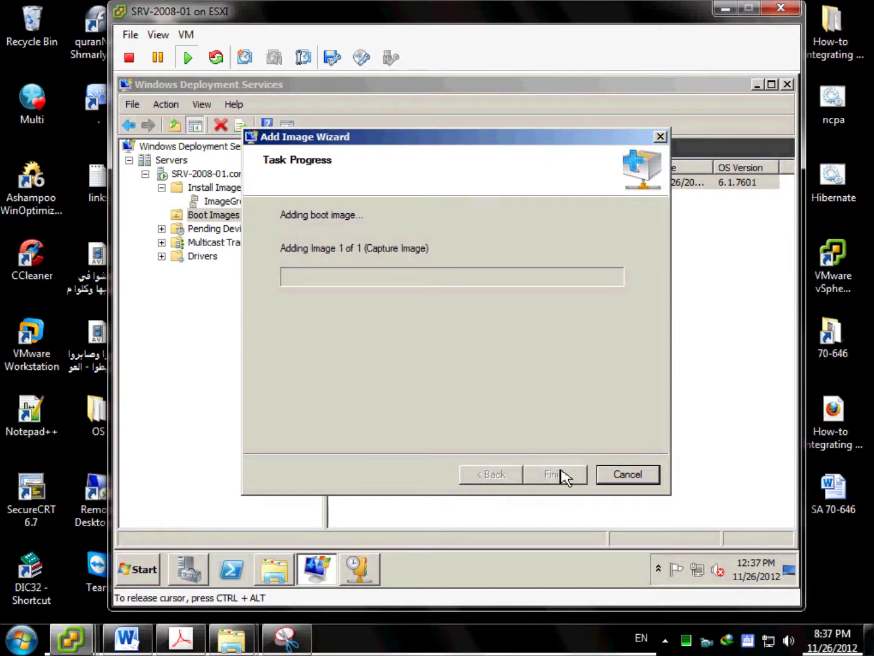
pyautogui.hotkey('ctrl', 'alt')
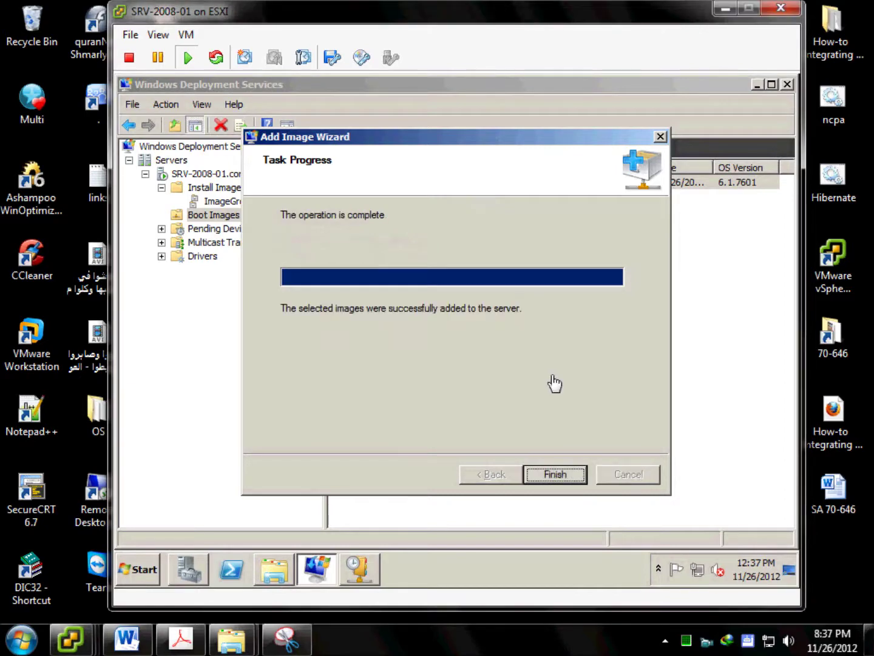
pyautogui.click(557, 477)
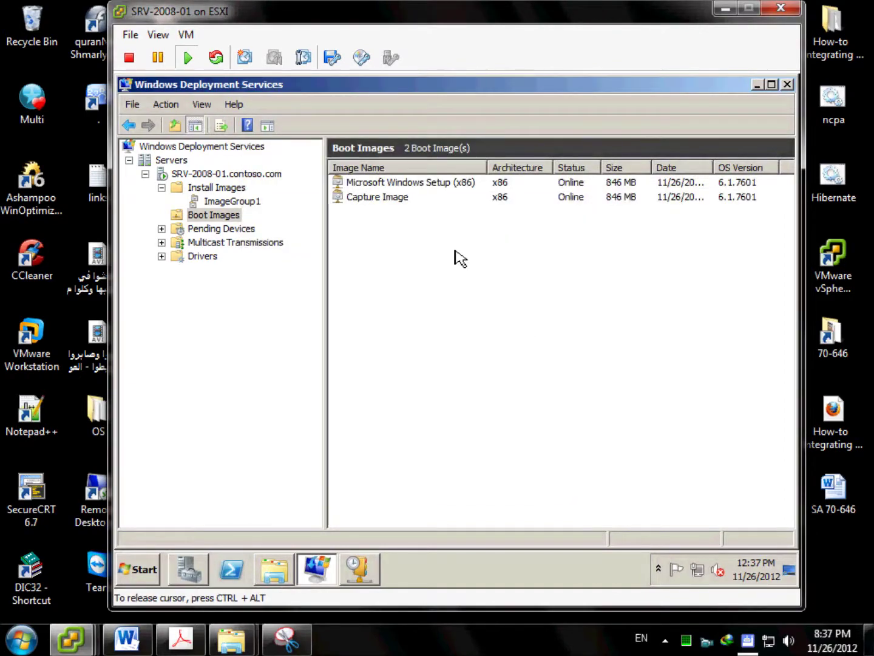
pyautogui.click(406, 200)
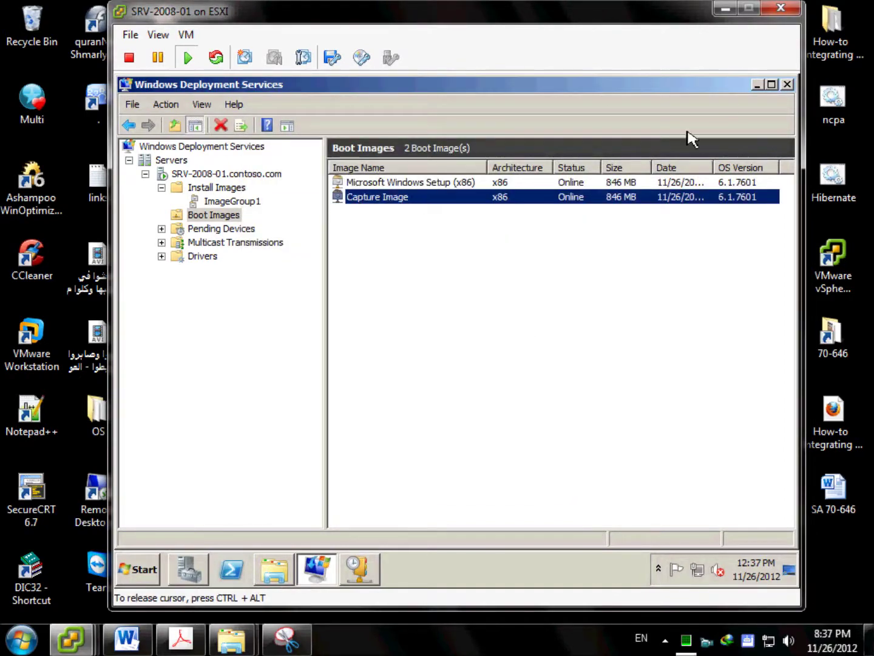
# Create a new folder named Shared on drive C:.
pyautogui.click(760, 86)
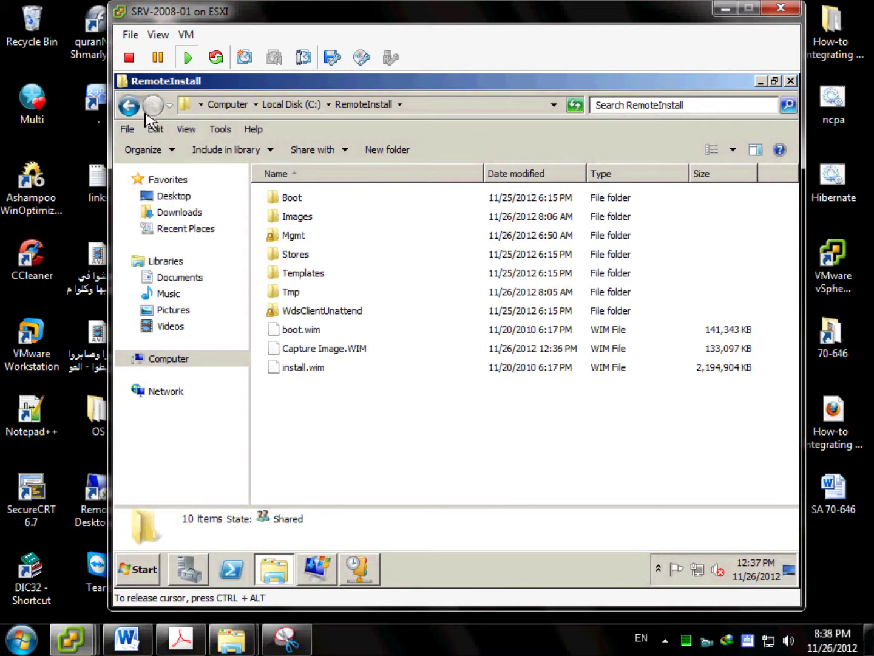
pyautogui.click(129, 107)
pyautogui.click(128, 107)
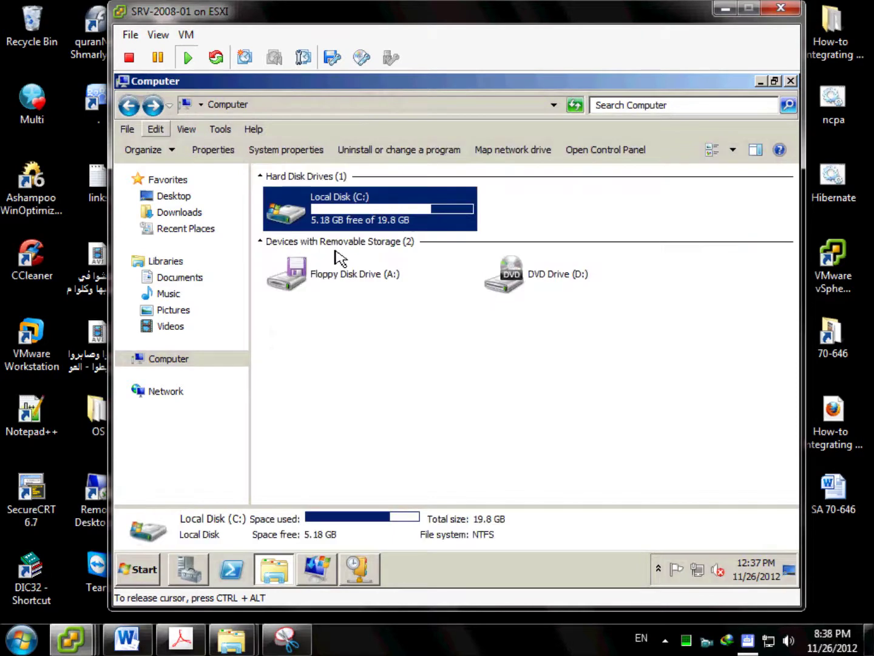
pyautogui.doubleClick(389, 221)
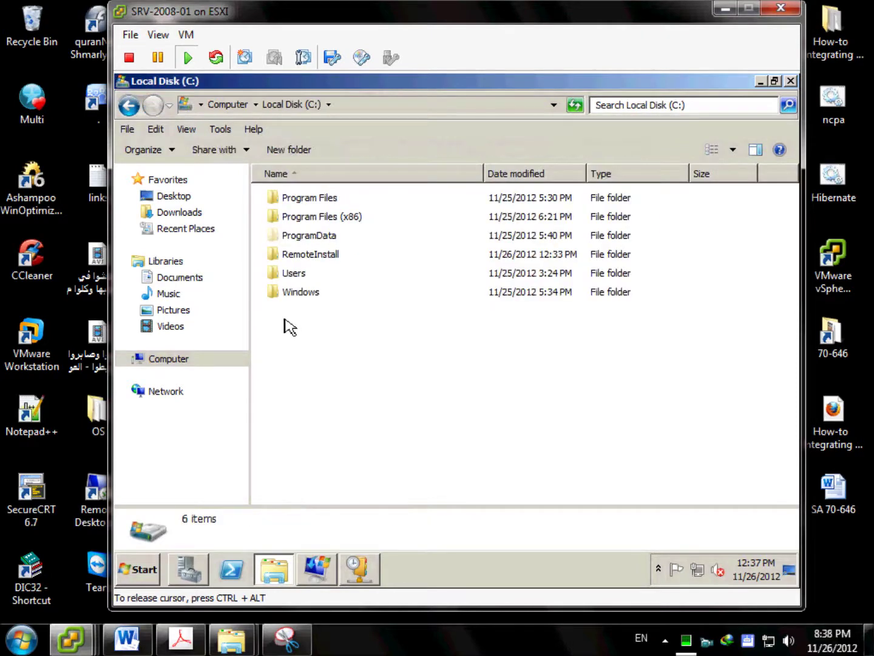
pyautogui.rightClick(284, 320)
pyautogui.moveTo(387, 476)
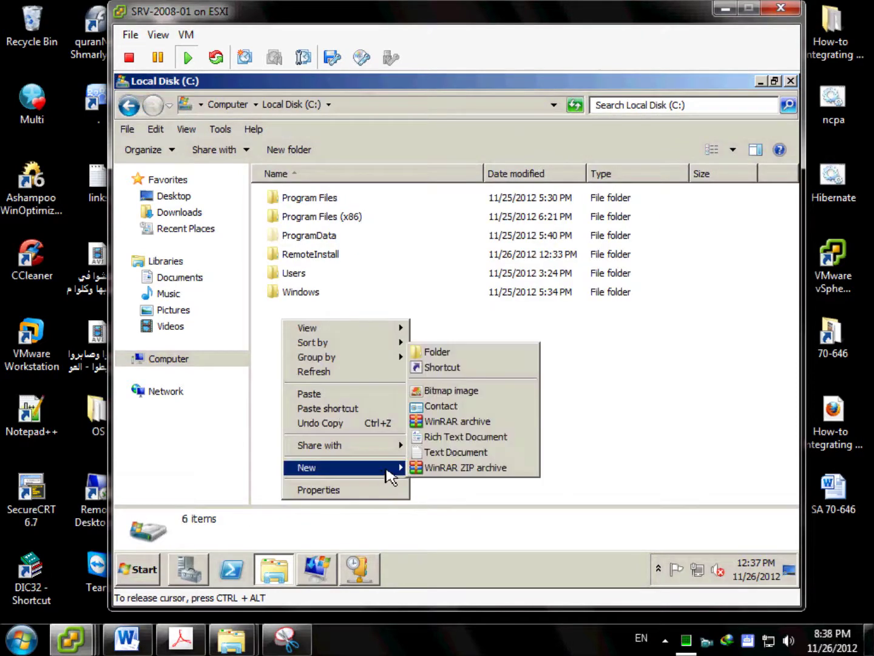
pyautogui.click(445, 356)
pyautogui.write('S')
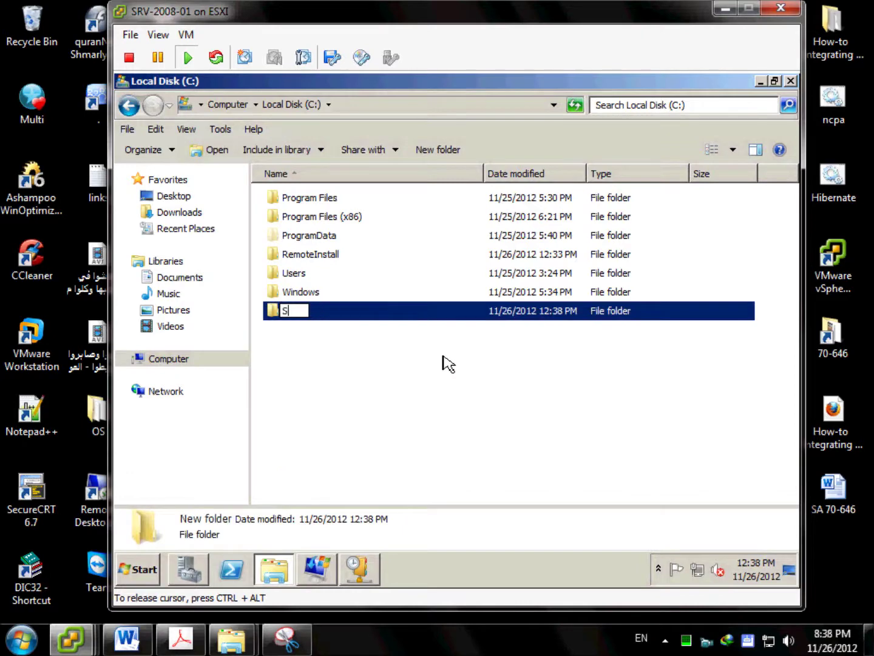
pyautogui.write('hared')
pyautogui.press('Return')
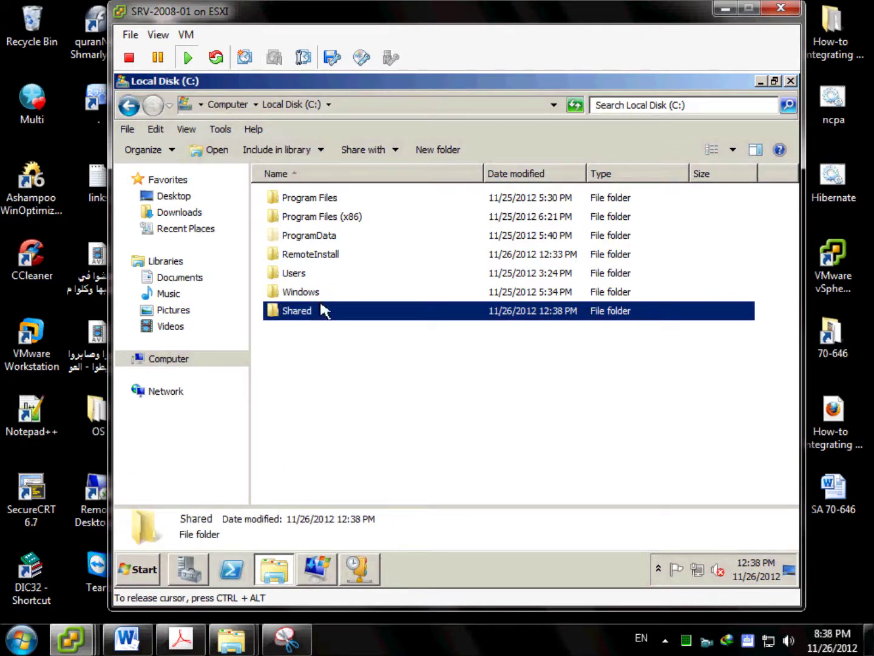
# Share the Shared folder as the hidden share Shared$ with Everyone granted Read.
pyautogui.rightClick(317, 309)
pyautogui.click(364, 529)
pyautogui.click(400, 180)
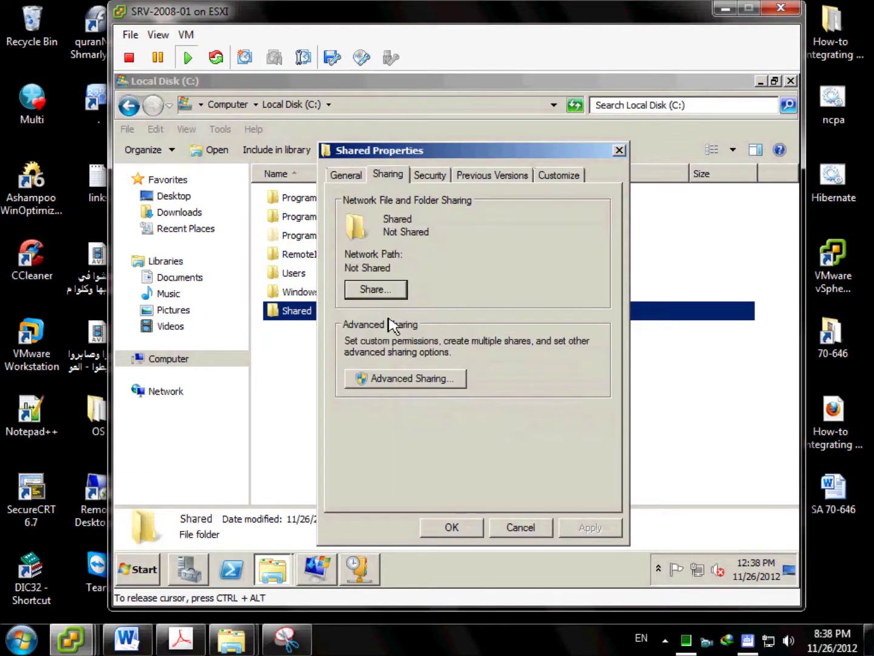
pyautogui.click(395, 377)
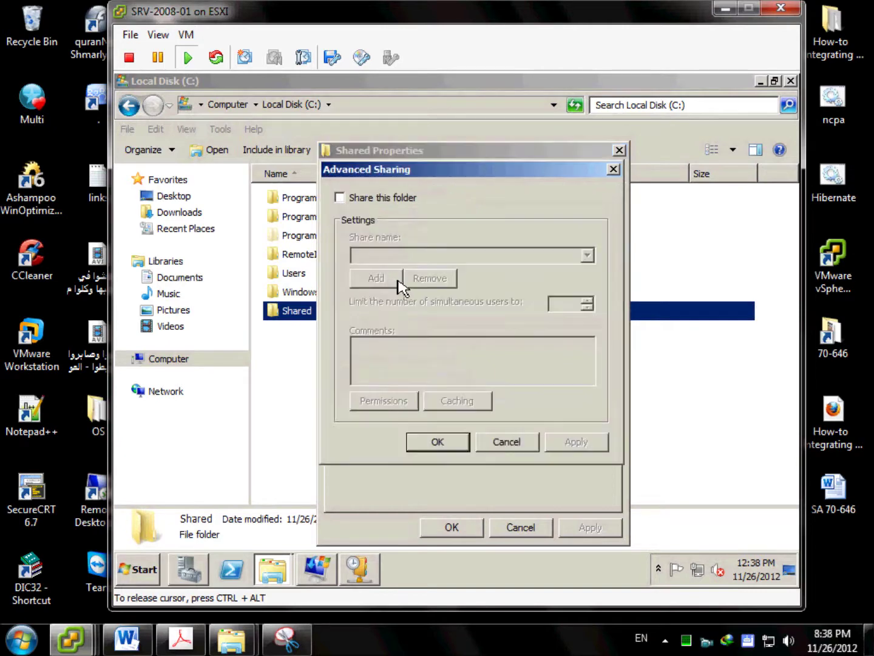
pyautogui.press('space')
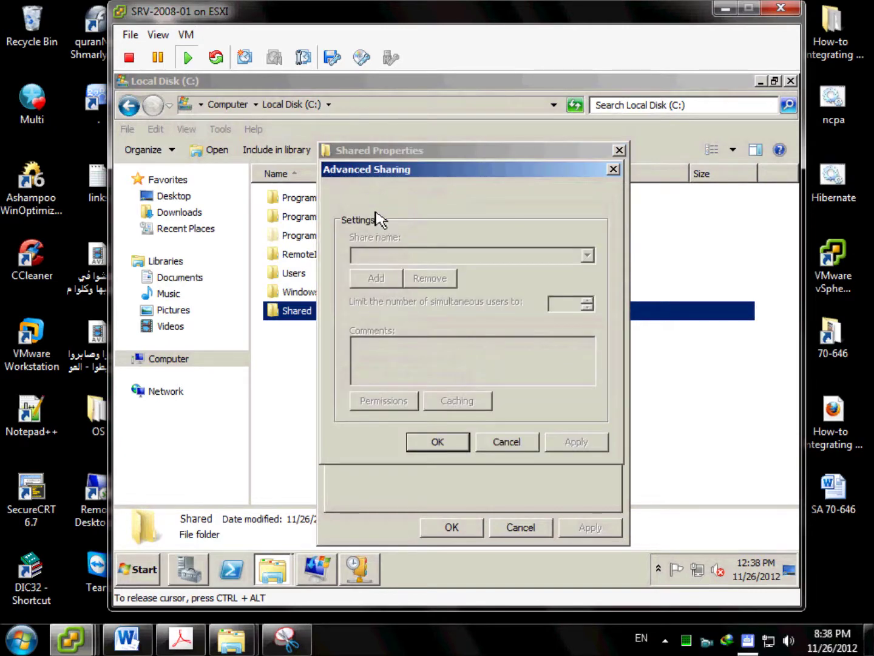
pyautogui.click(407, 255)
pyautogui.write('$')
pyautogui.click(381, 401)
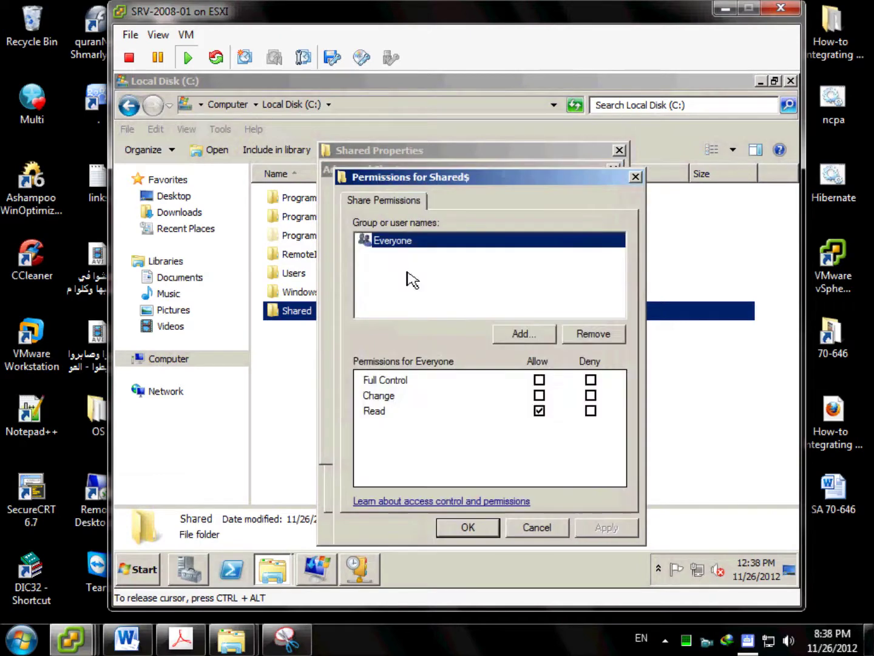
pyautogui.click(477, 529)
pyautogui.click(468, 446)
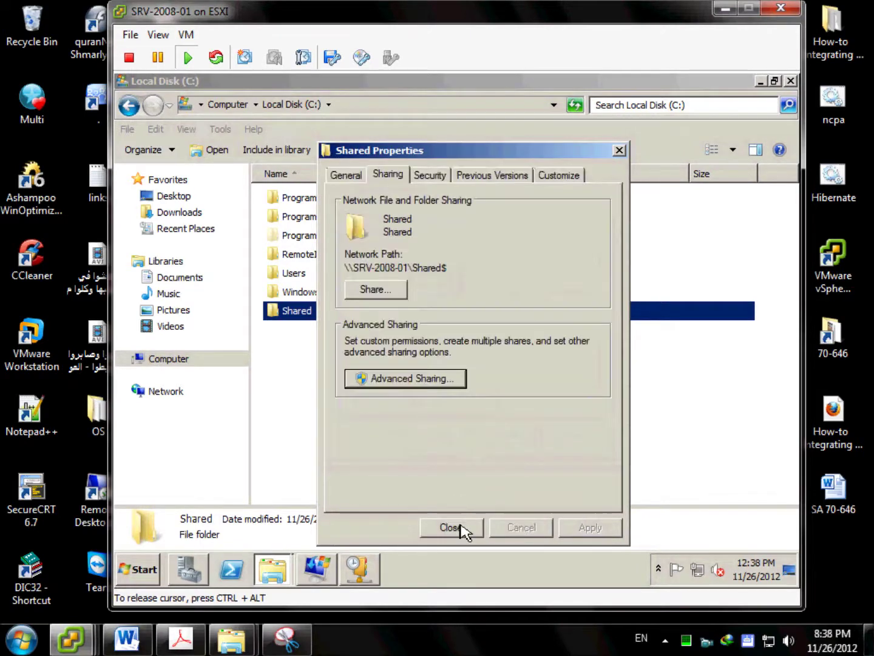
pyautogui.click(463, 527)
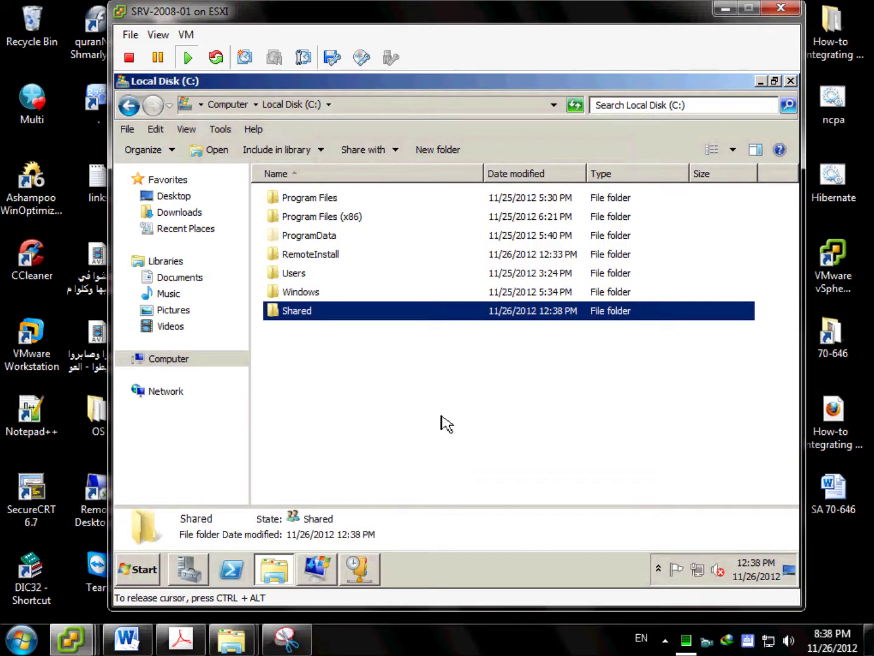
pyautogui.click(447, 423)
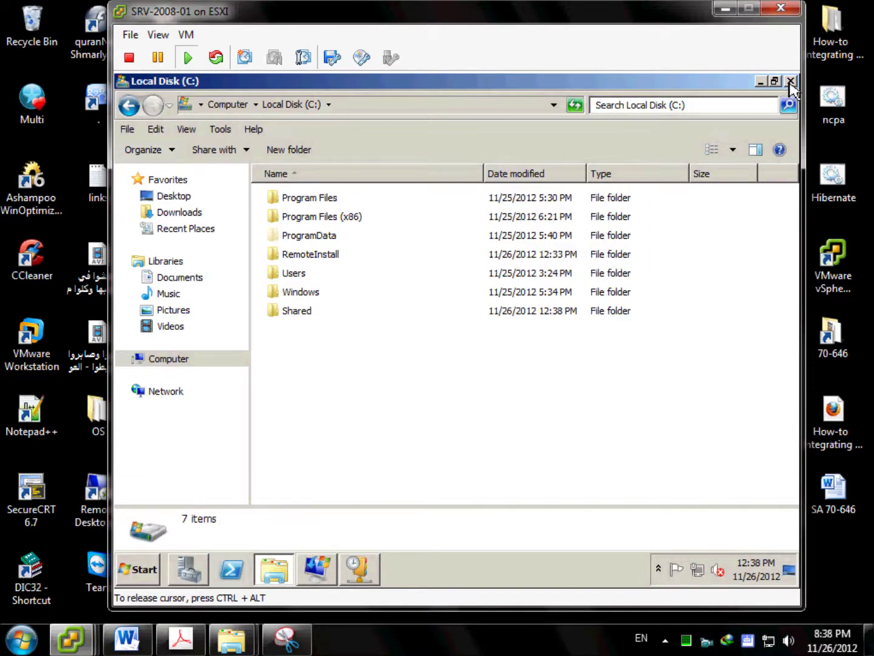
# Switch to the WDS-HOST VM console and approve the Chrome installer's UAC prompt.
pyautogui.click(761, 84)
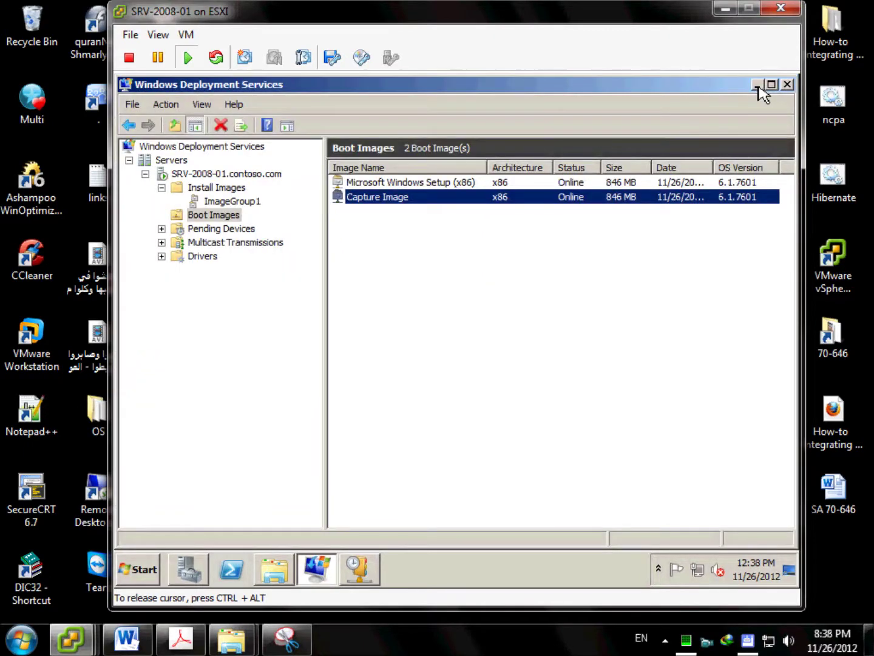
pyautogui.click(758, 85)
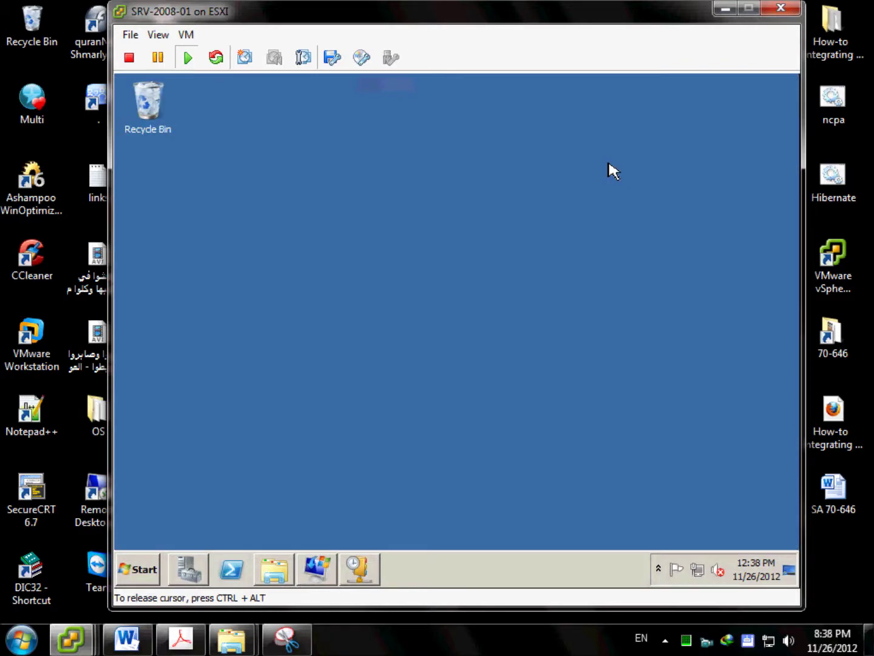
pyautogui.click(68, 643)
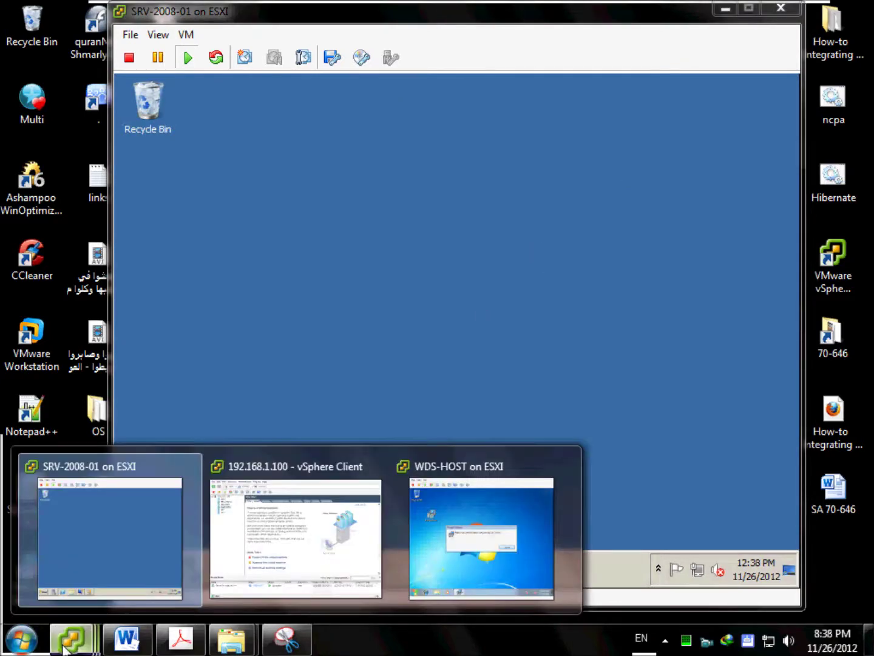
pyautogui.click(433, 555)
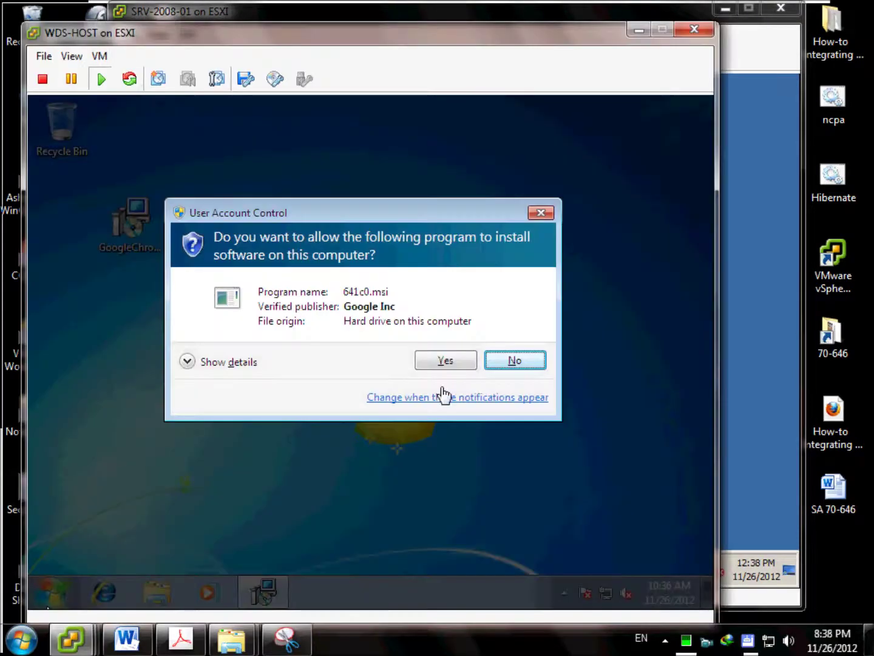
pyautogui.click(442, 368)
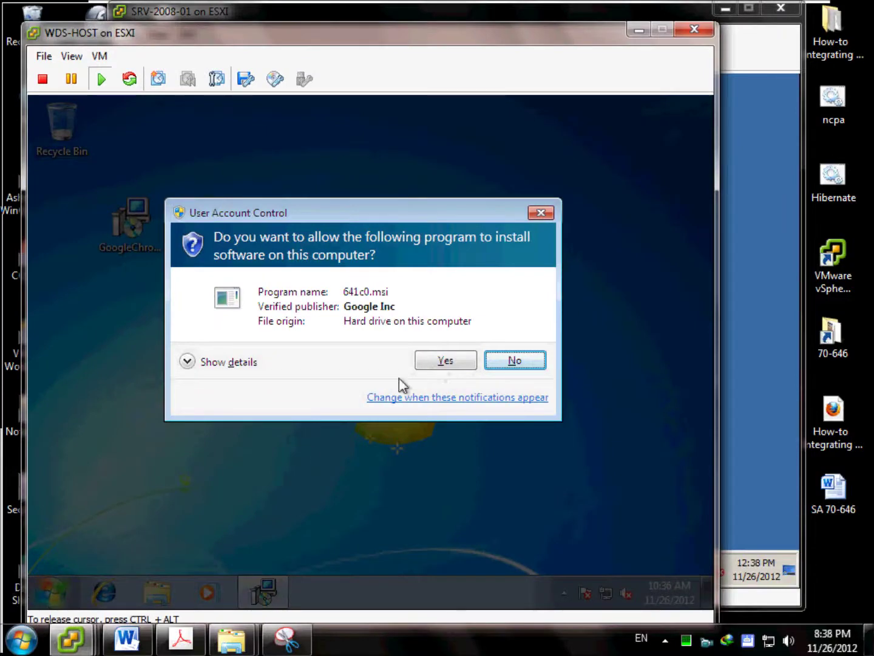
pyautogui.click(448, 361)
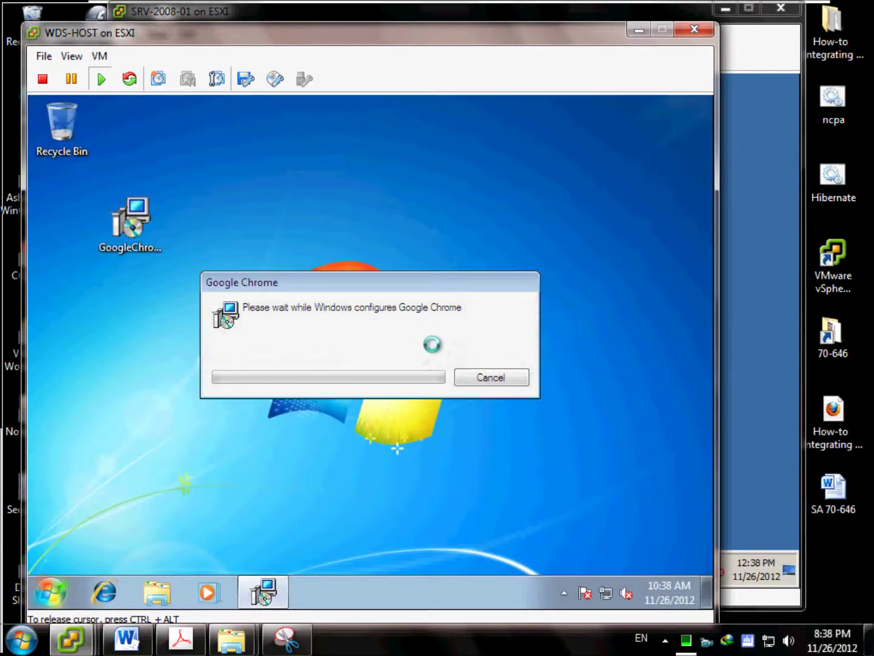
pyautogui.moveTo(436, 283); pyautogui.dragTo(441, 187)
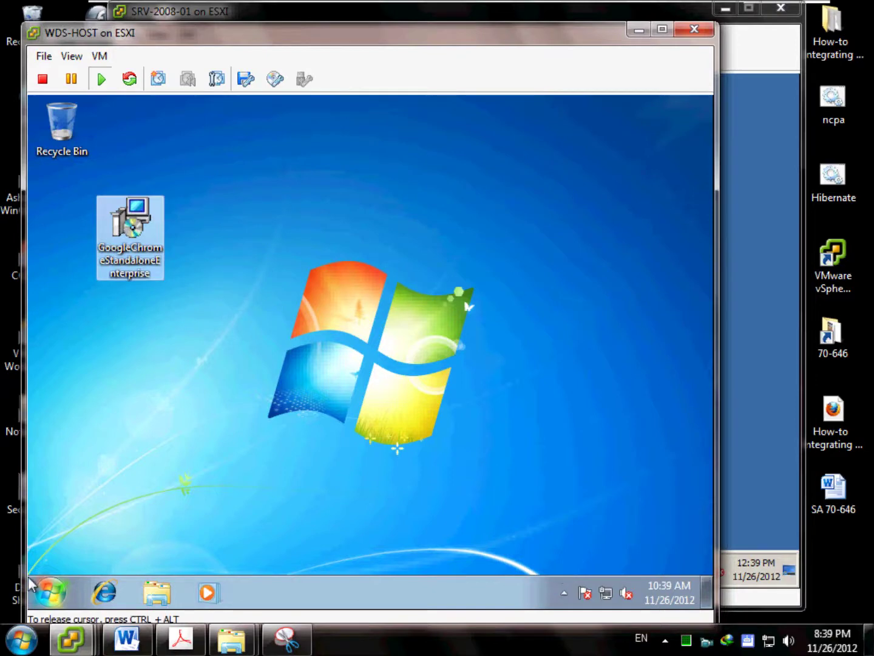
# Launch Google Chrome from Start > All Programs > Google Chrome.
pyautogui.click(50, 593)
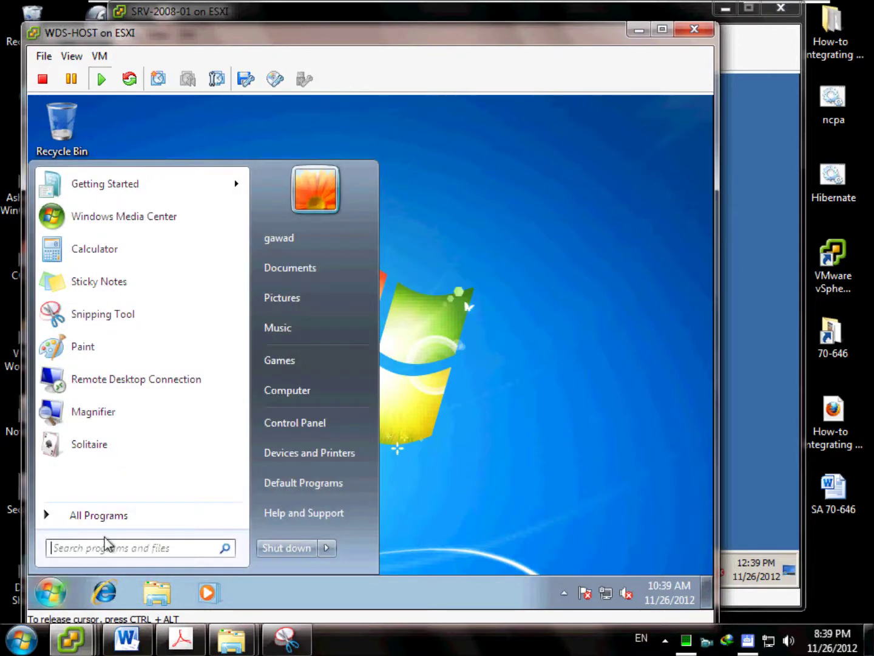
pyautogui.click(110, 516)
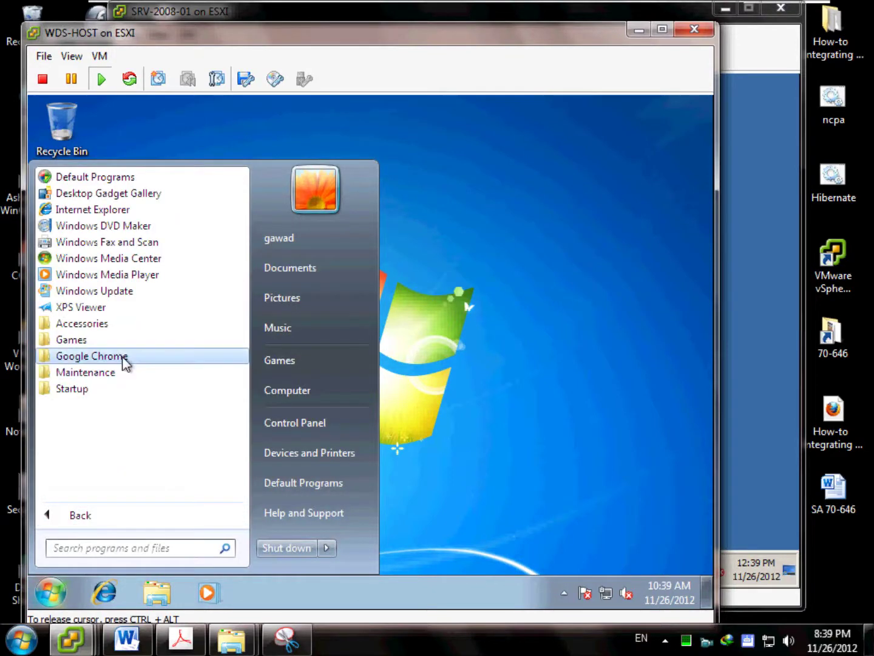
pyautogui.click(122, 357)
pyautogui.click(123, 372)
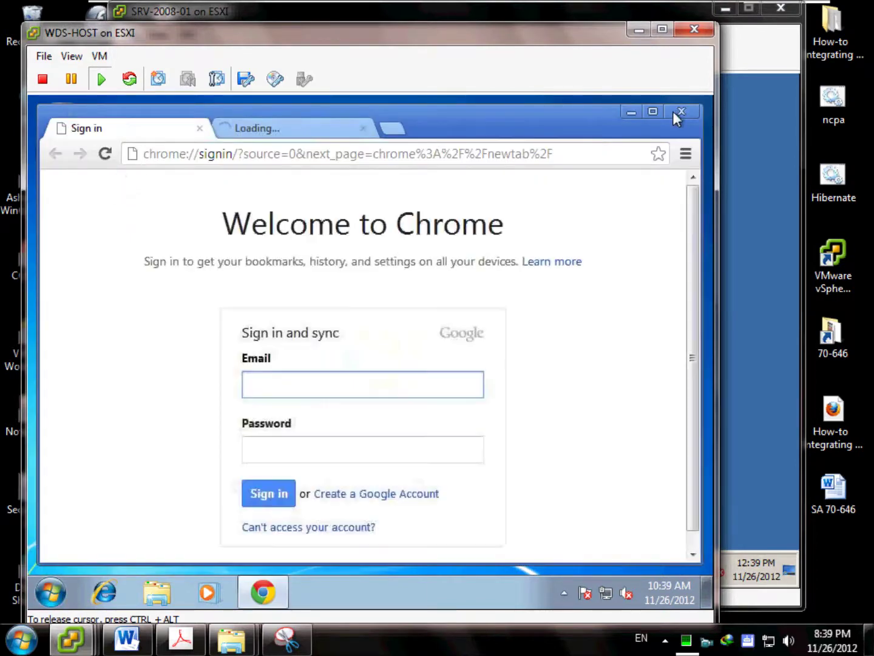
# Close Chrome and permanently delete the Chrome installer via the Recycle Bin.
pyautogui.click(674, 113)
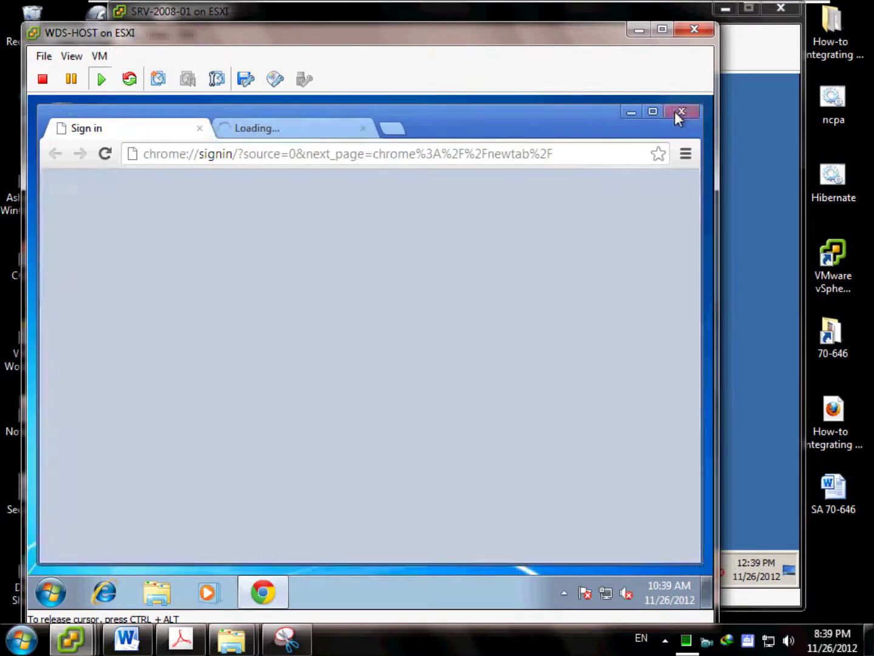
pyautogui.moveTo(131, 224); pyautogui.dragTo(67, 139)
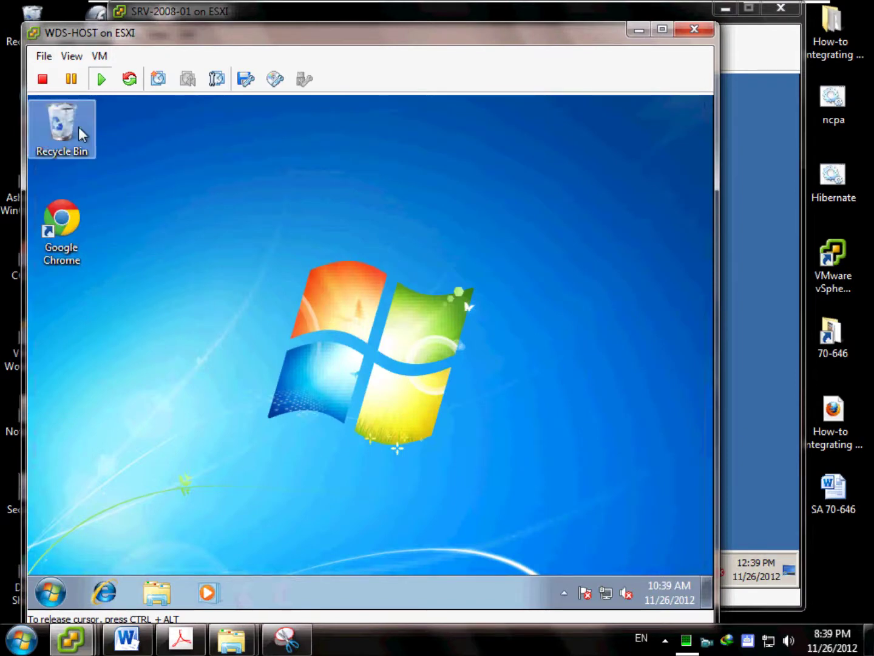
pyautogui.rightClick(84, 127)
pyautogui.click(132, 152)
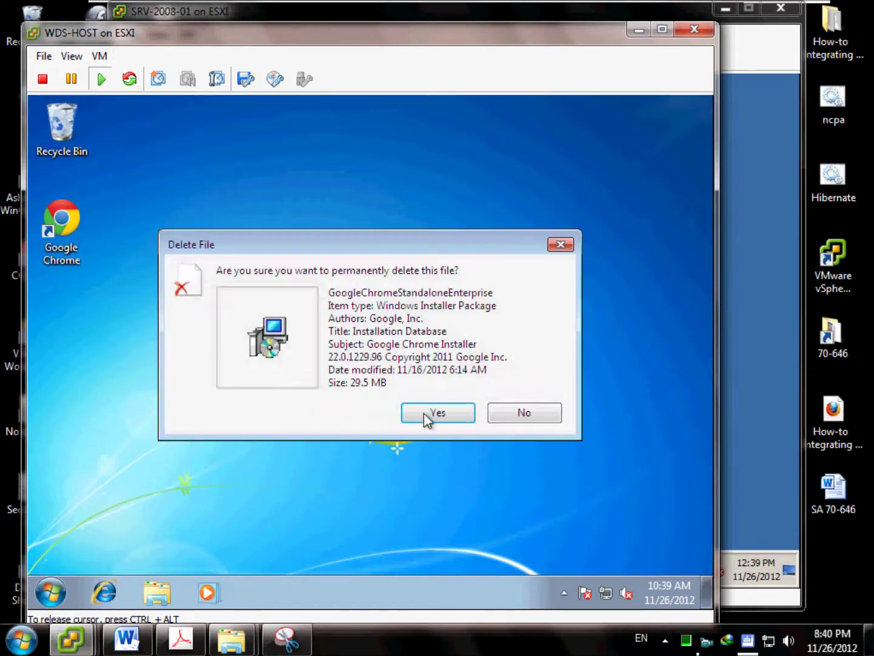
pyautogui.click(427, 413)
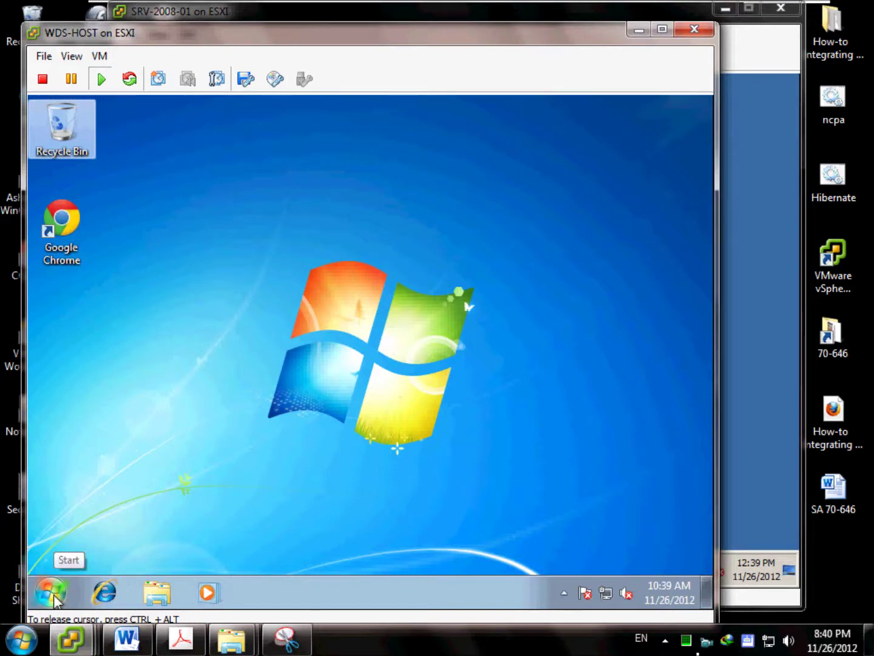
# Open a Command Prompt with cmd and try running sysprep.
pyautogui.click(52, 594)
pyautogui.write('cmd')
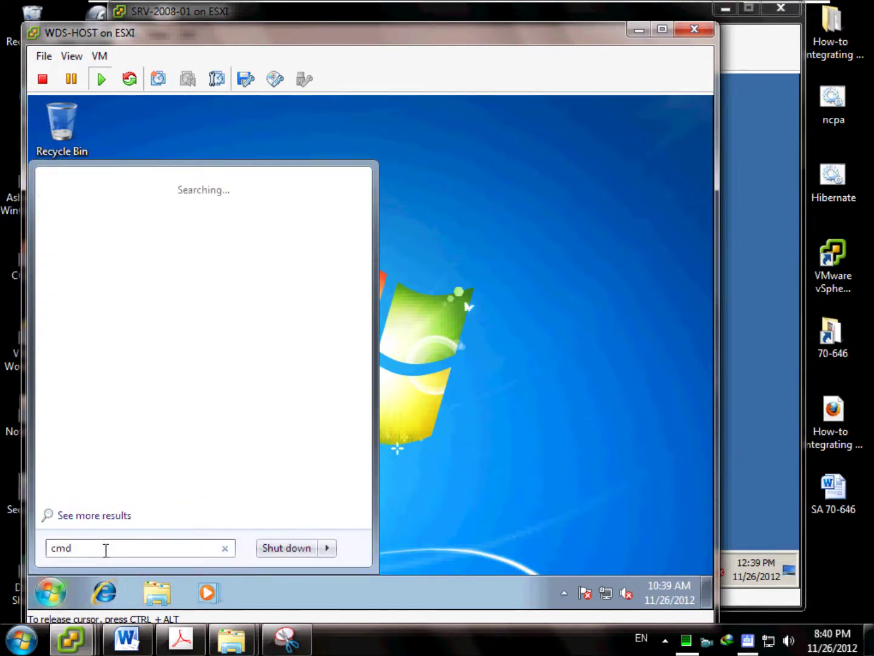
pyautogui.press('Return')
pyautogui.write('sysprep')
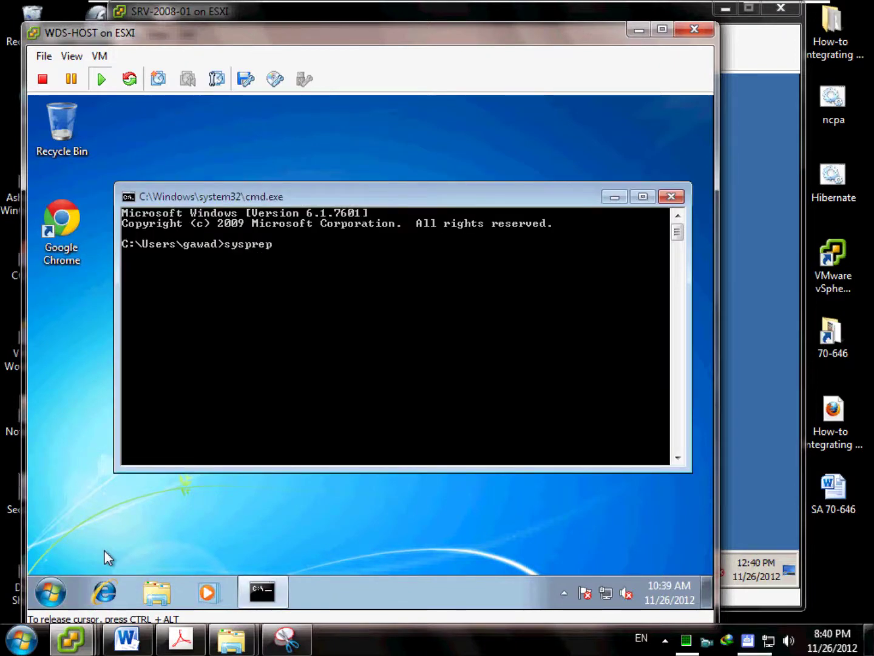
pyautogui.press('Return')
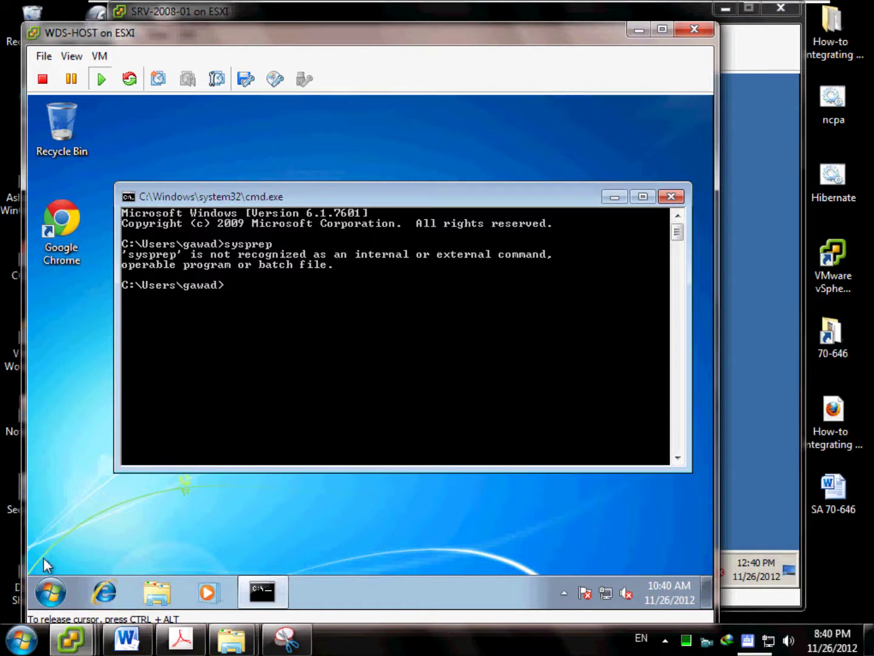
# Browse to C:\Windows\System32\sysprep and launch sysprep.exe.
pyautogui.click(51, 592)
pyautogui.click(275, 389)
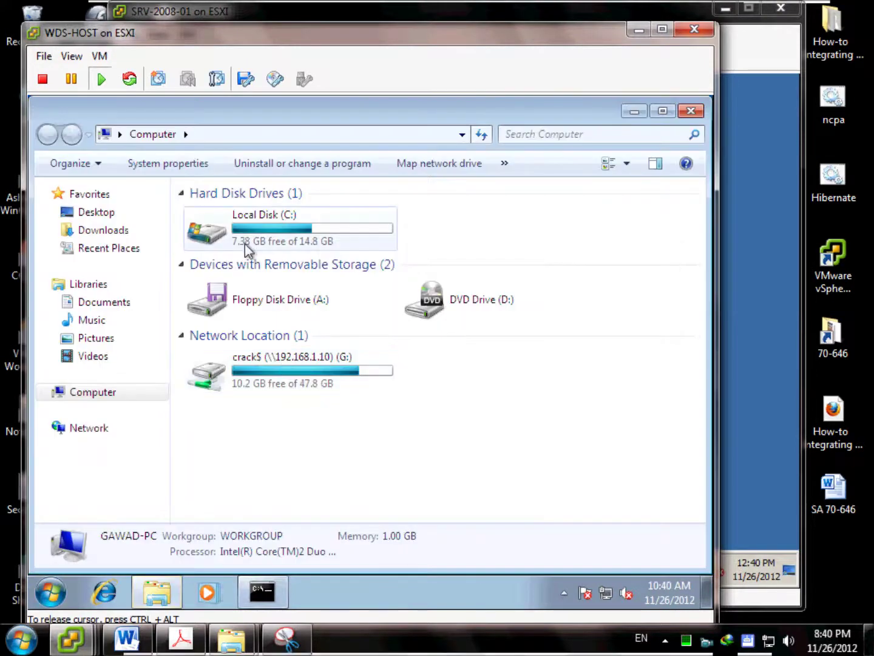
pyautogui.doubleClick(246, 245)
pyautogui.doubleClick(238, 268)
pyautogui.scroll(-5, 252, 406)
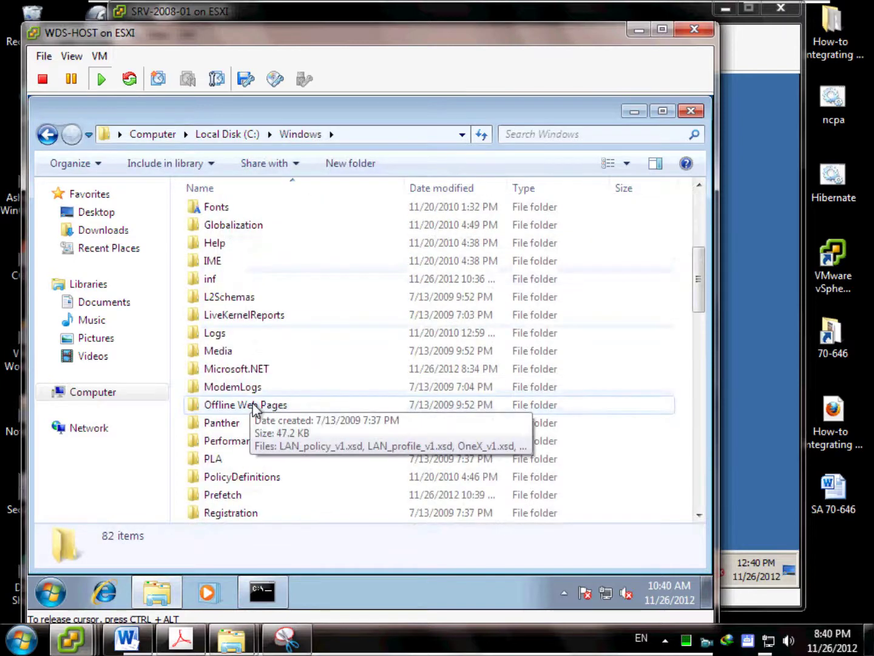
pyautogui.scroll(-4, 261, 428)
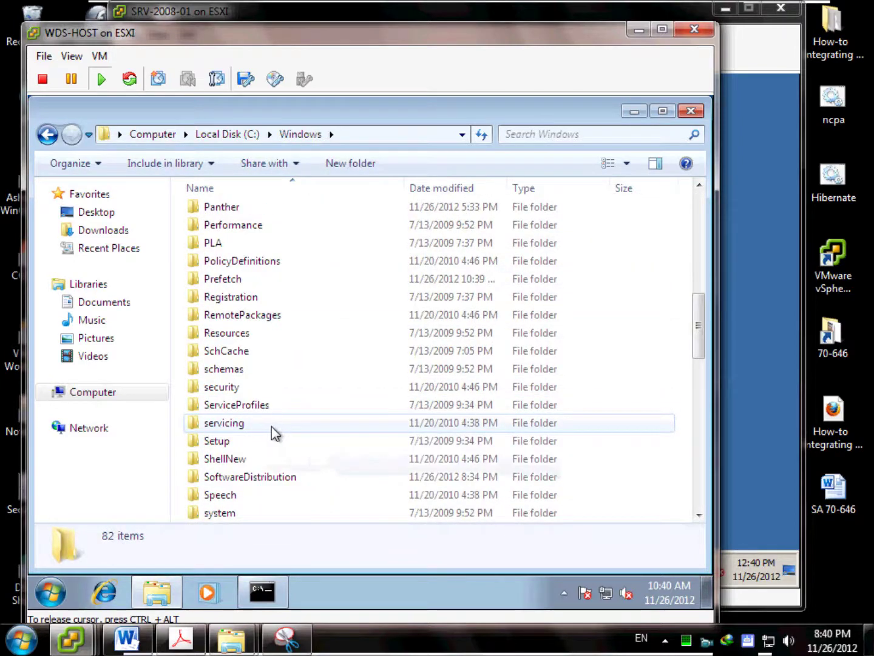
pyautogui.scroll(-3, 270, 426)
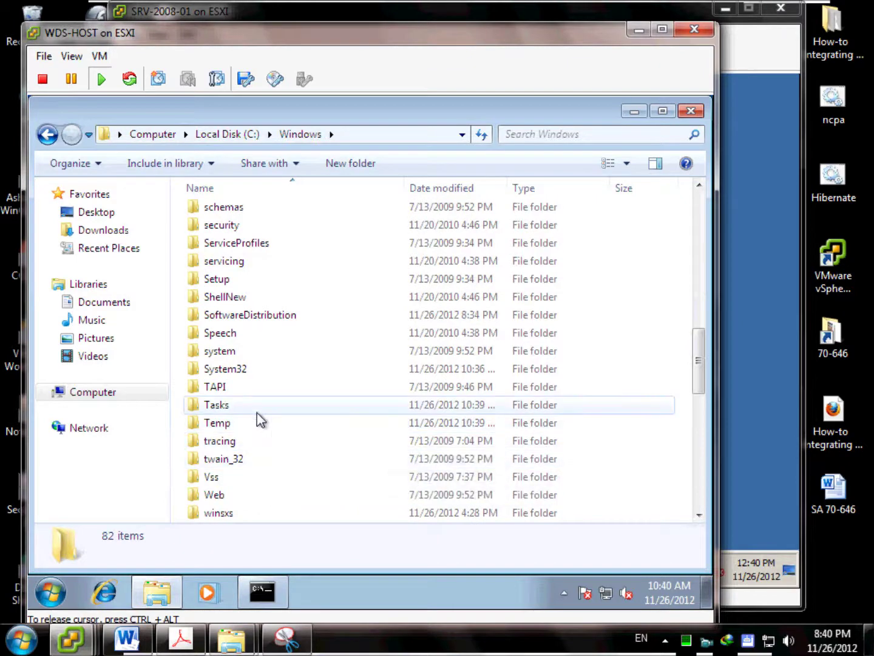
pyautogui.doubleClick(261, 372)
pyautogui.scroll(-4, 268, 346)
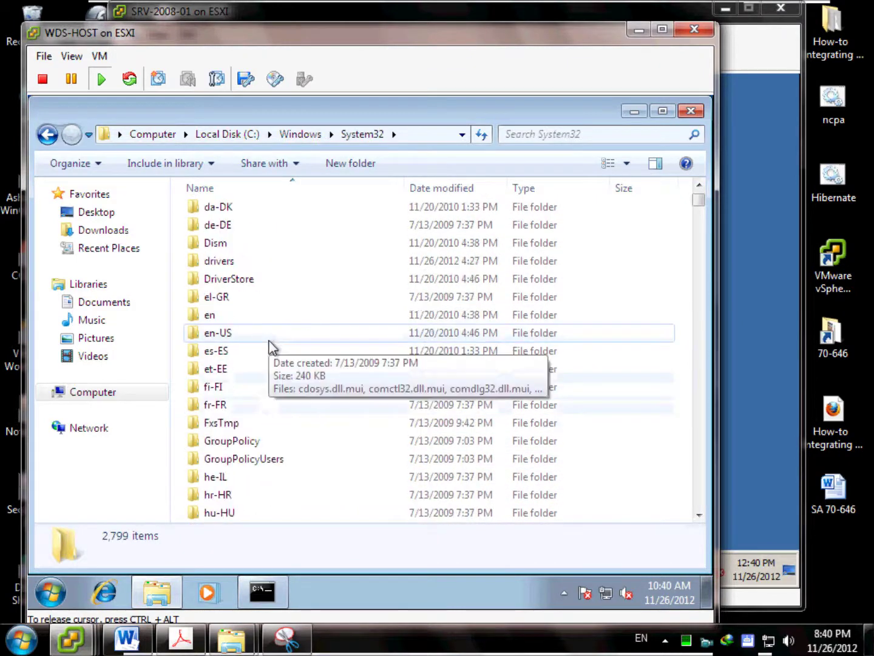
pyautogui.scroll(-14, 270, 349)
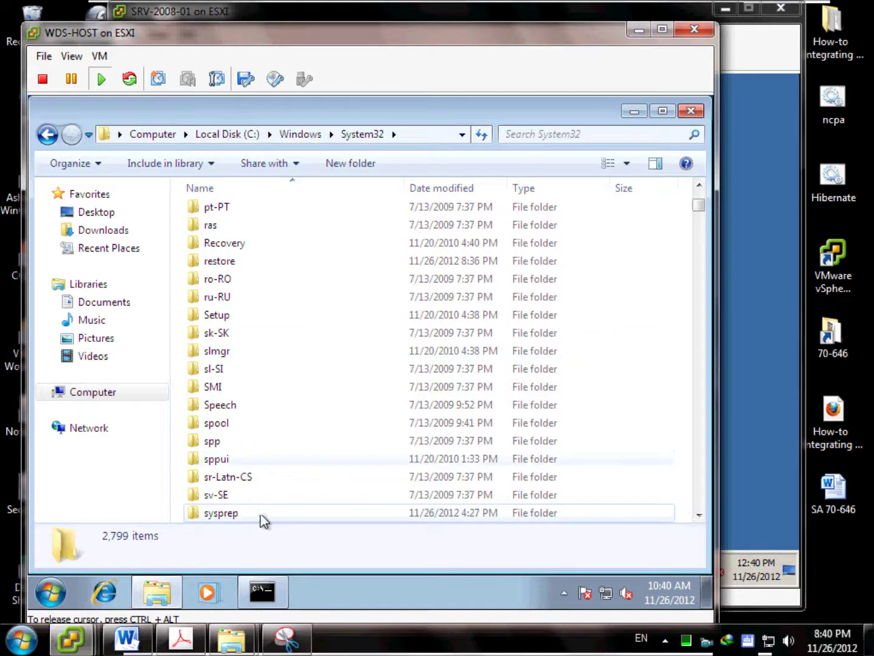
pyautogui.doubleClick(265, 513)
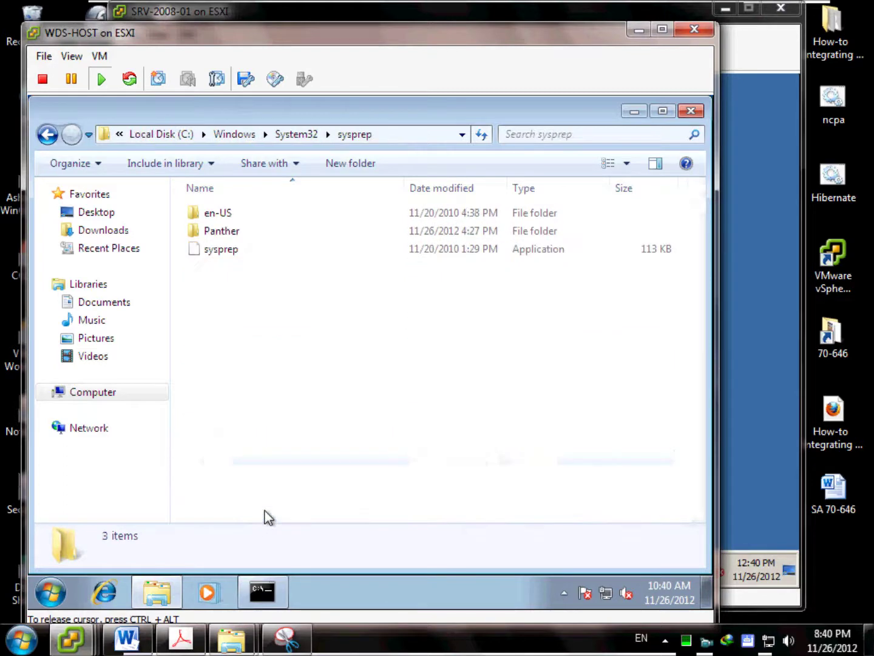
pyautogui.click(226, 256)
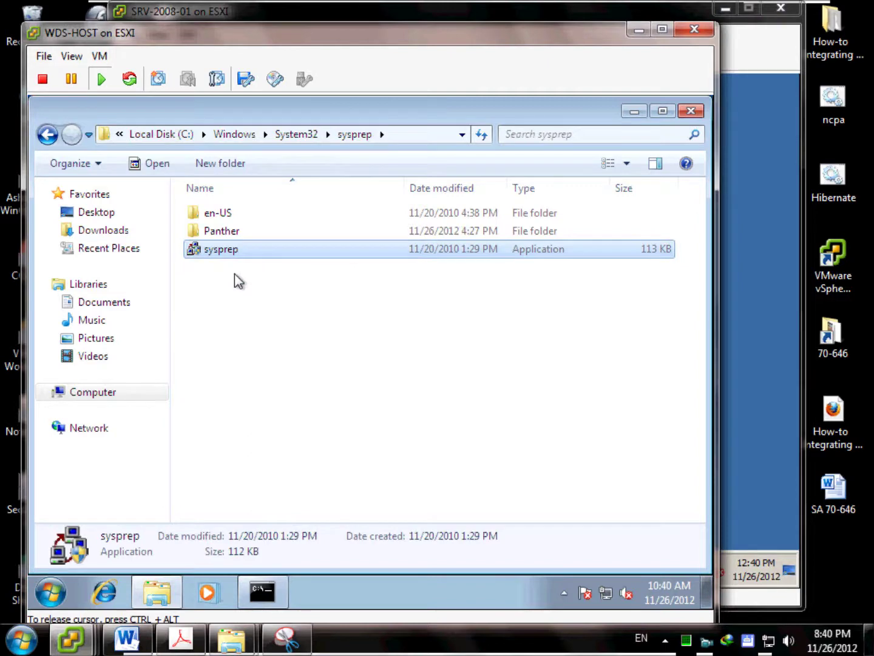
pyautogui.press('Return')
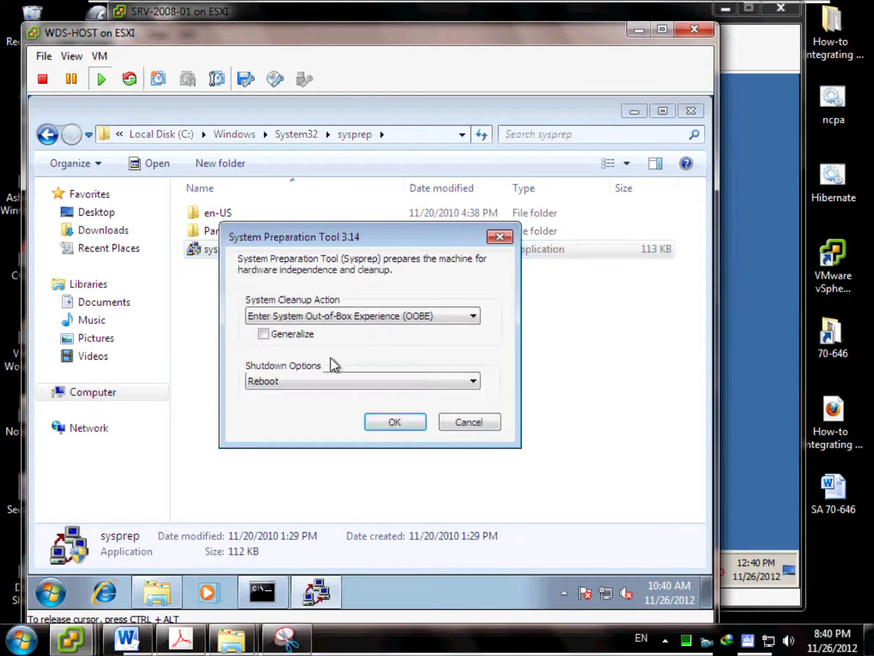
# Run Sysprep with Enter System OOBE, Generalize ticked and Shutdown as the shutdown option.
pyautogui.click(397, 320)
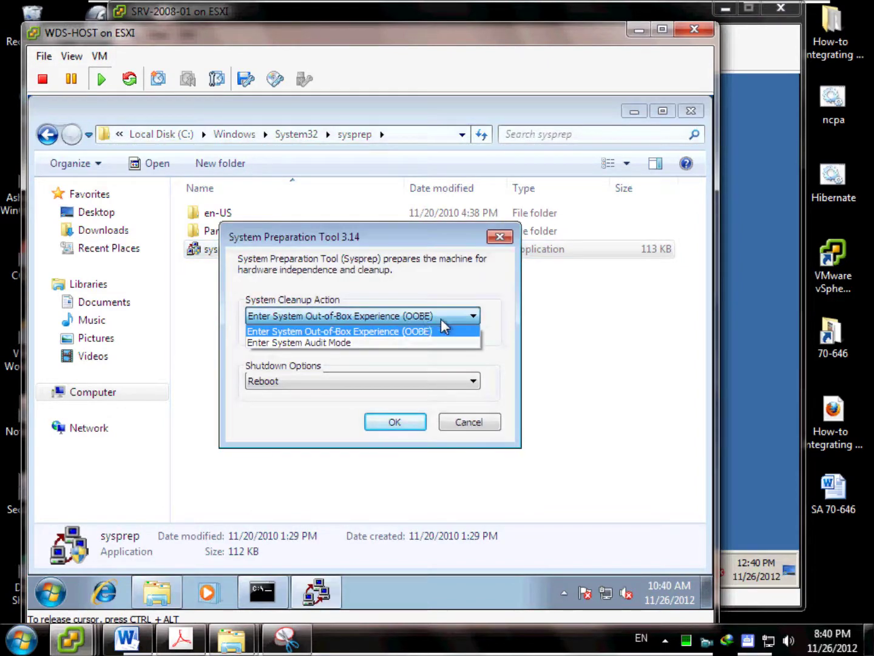
pyautogui.click(446, 332)
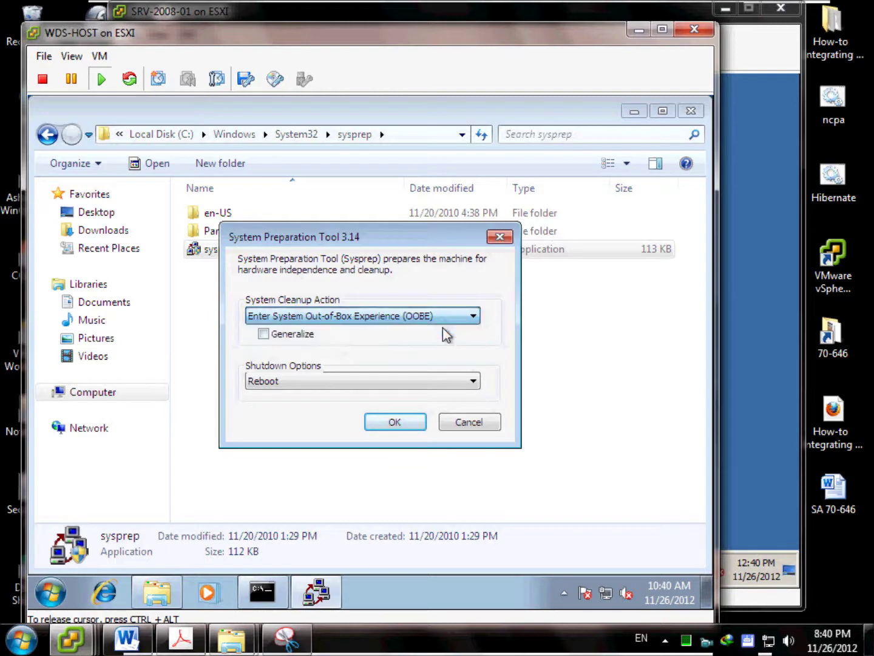
pyautogui.click(293, 337)
pyautogui.click(309, 380)
pyautogui.click(289, 418)
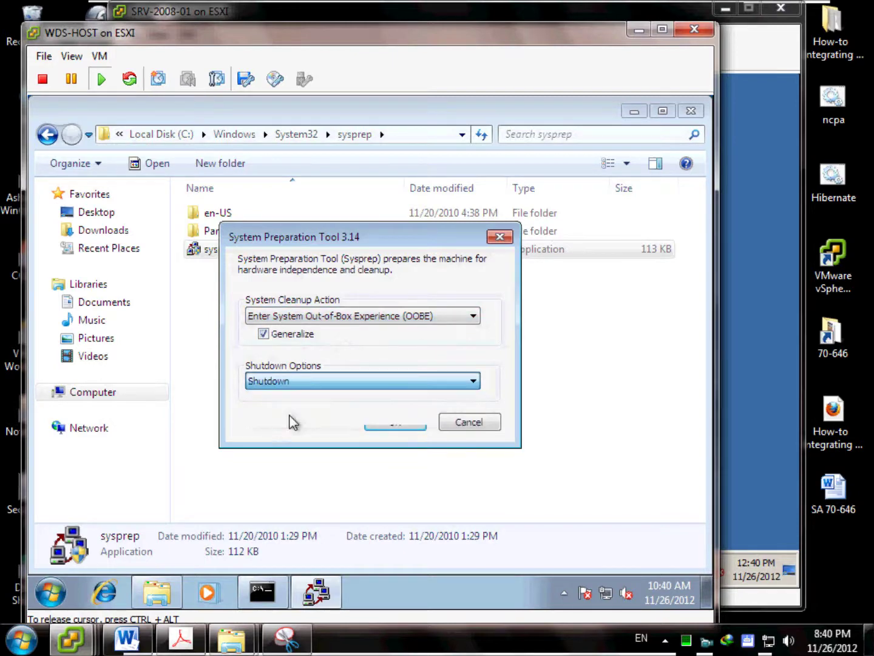
pyautogui.click(388, 425)
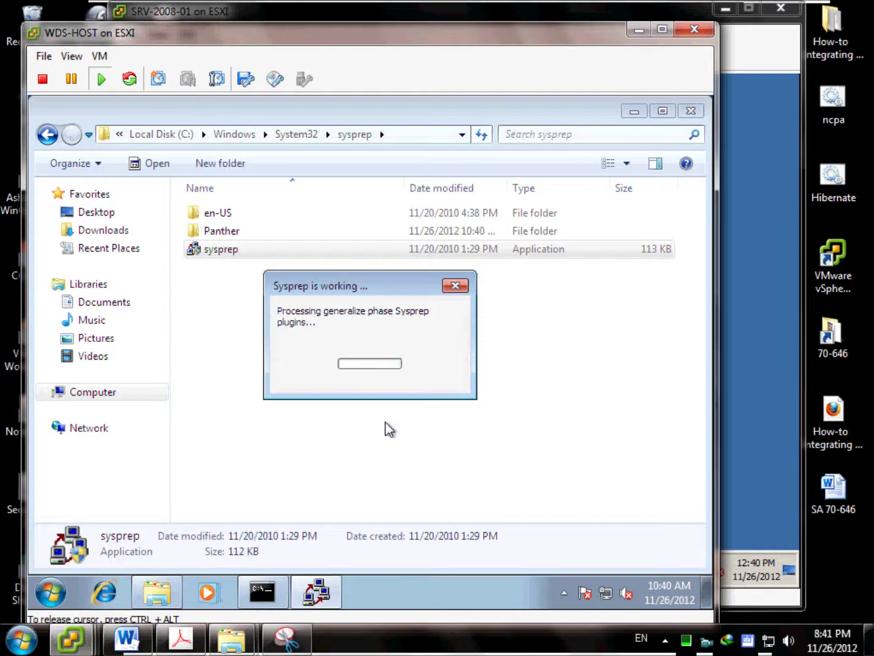
pyautogui.hotkey('ctrl', 'alt')
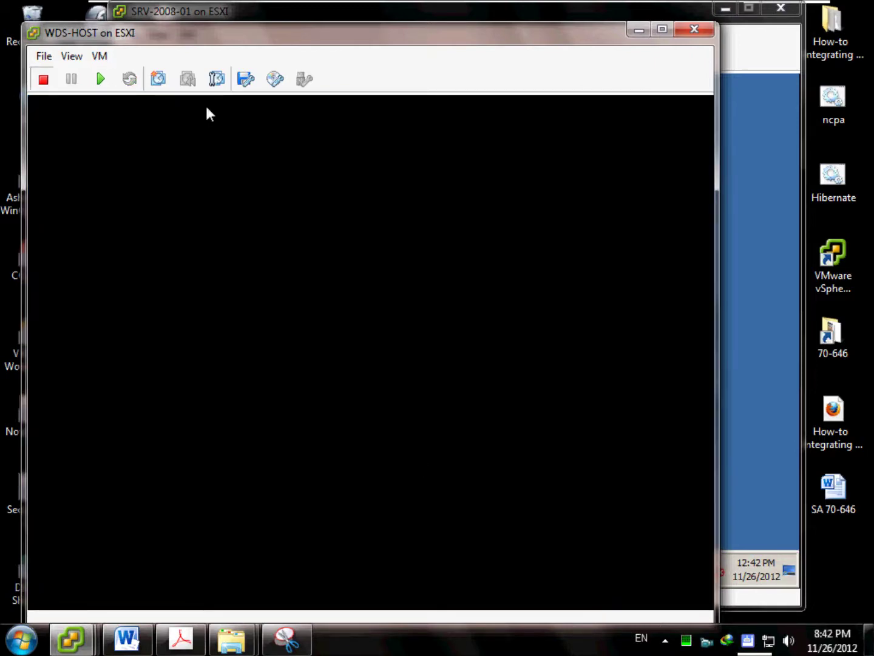
# Bring the vSphere Client window to the front.
pyautogui.click(52, 59)
pyautogui.moveTo(68, 57)
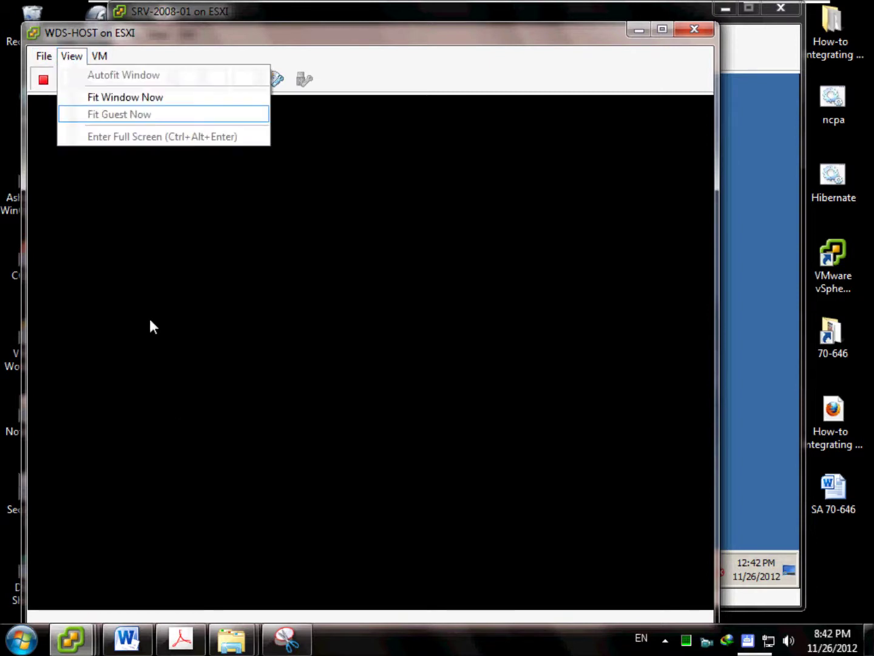
pyautogui.click(180, 317)
pyautogui.moveTo(70, 637)
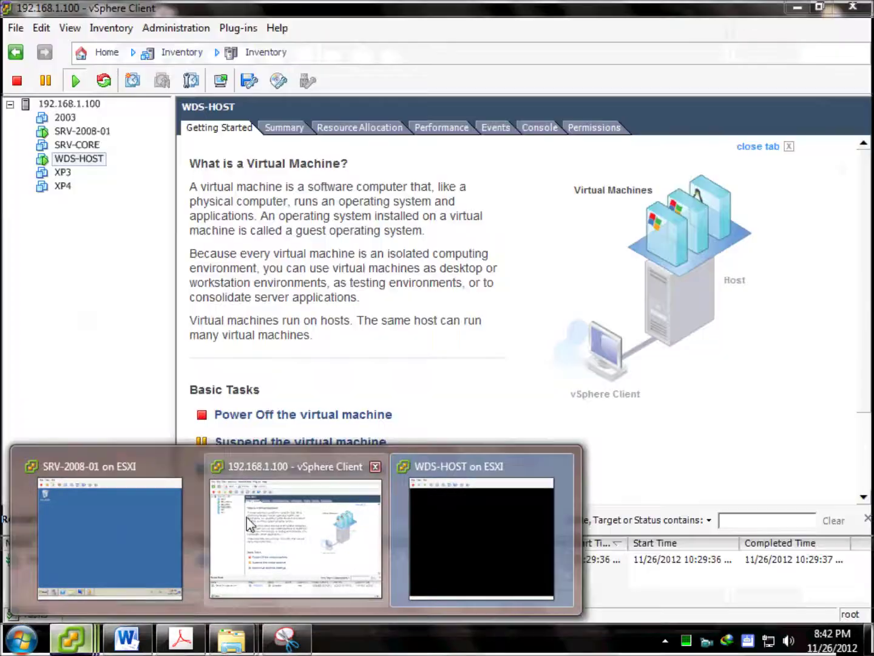
pyautogui.click(247, 516)
# Enable Force BIOS Setup in WDS-HOST's boot options and power the VM on.
pyautogui.rightClick(84, 164)
pyautogui.click(129, 249)
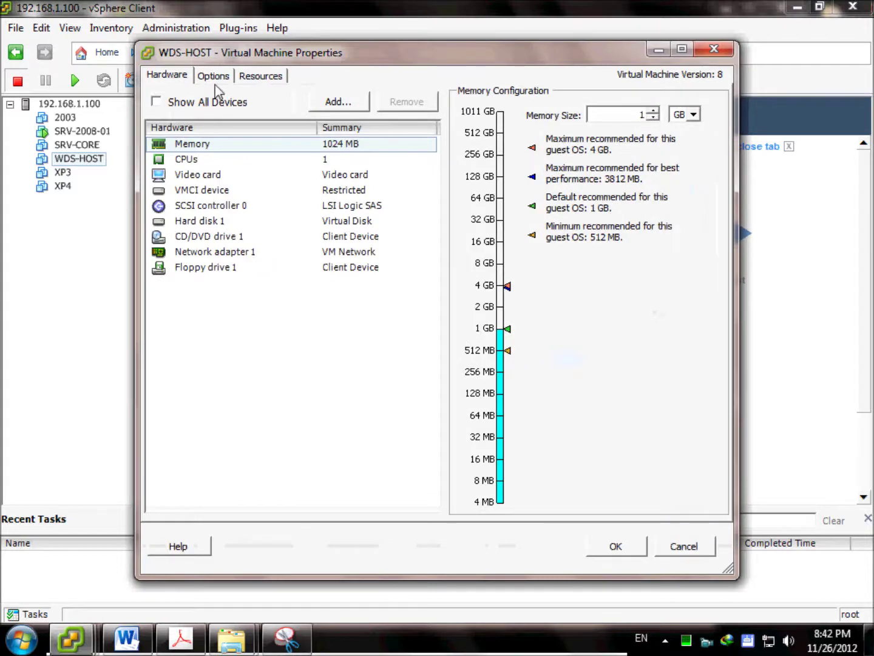
pyautogui.click(214, 76)
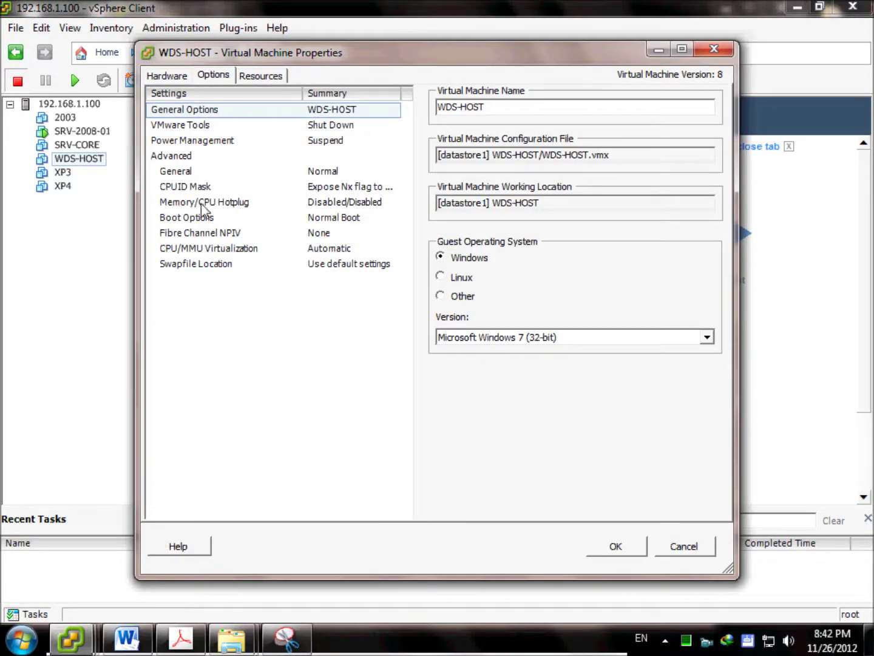
pyautogui.click(195, 217)
pyautogui.click(442, 275)
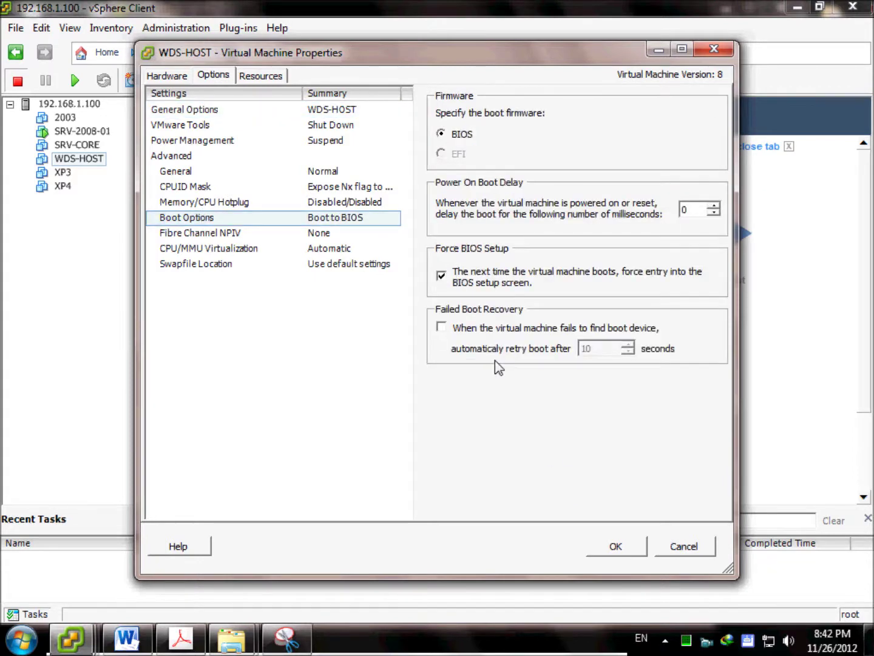
pyautogui.click(607, 543)
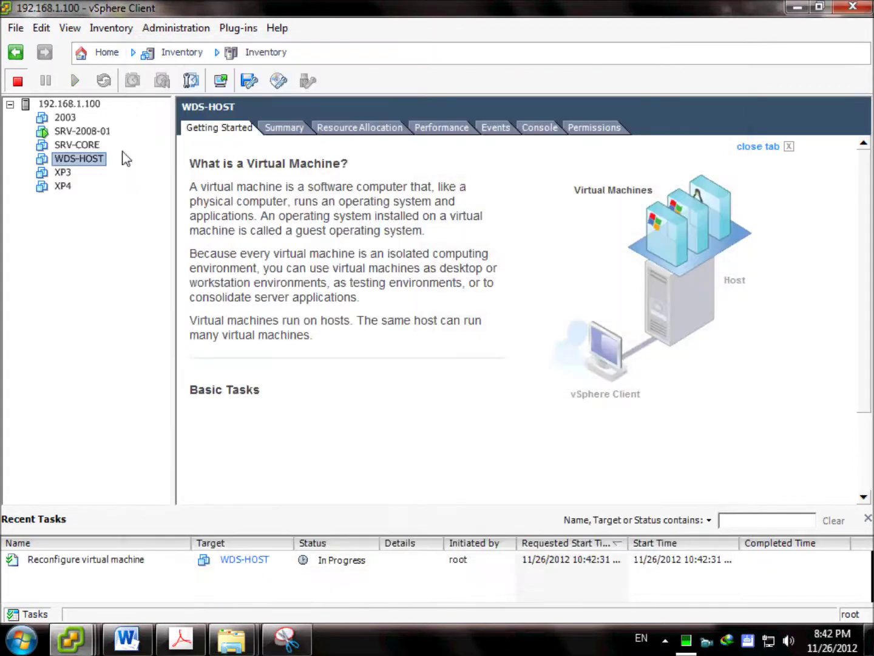
pyautogui.click(75, 80)
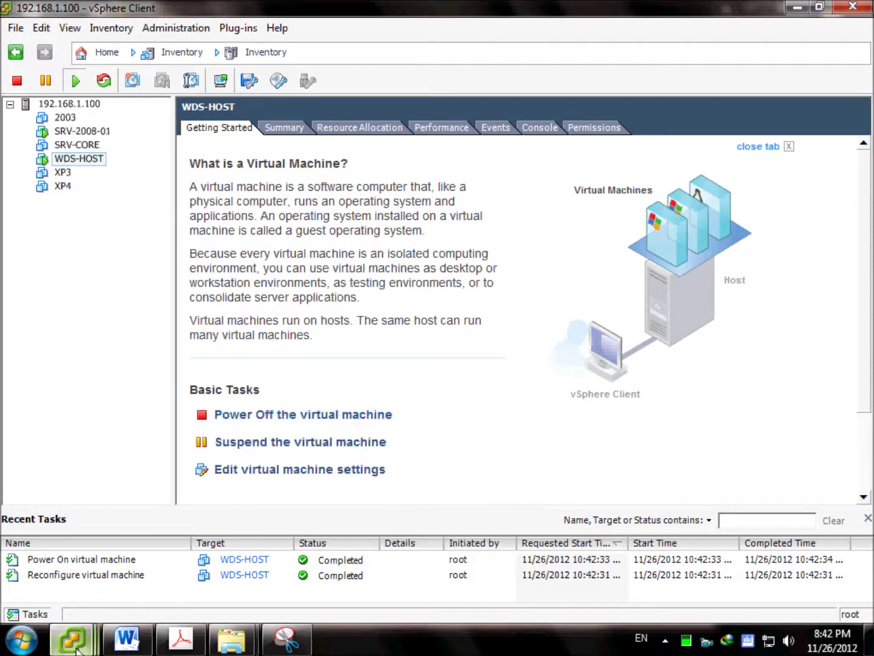
# On the WDS-HOST console, go to the BIOS Boot page, then save settings and exit setup.
pyautogui.moveTo(76, 648)
pyautogui.click(477, 529)
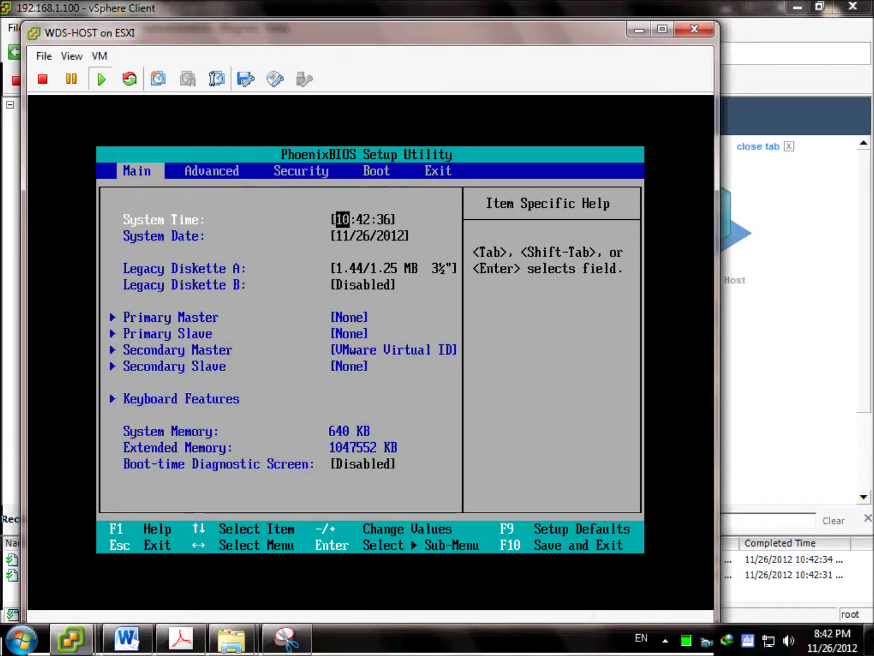
pyautogui.press('Right')
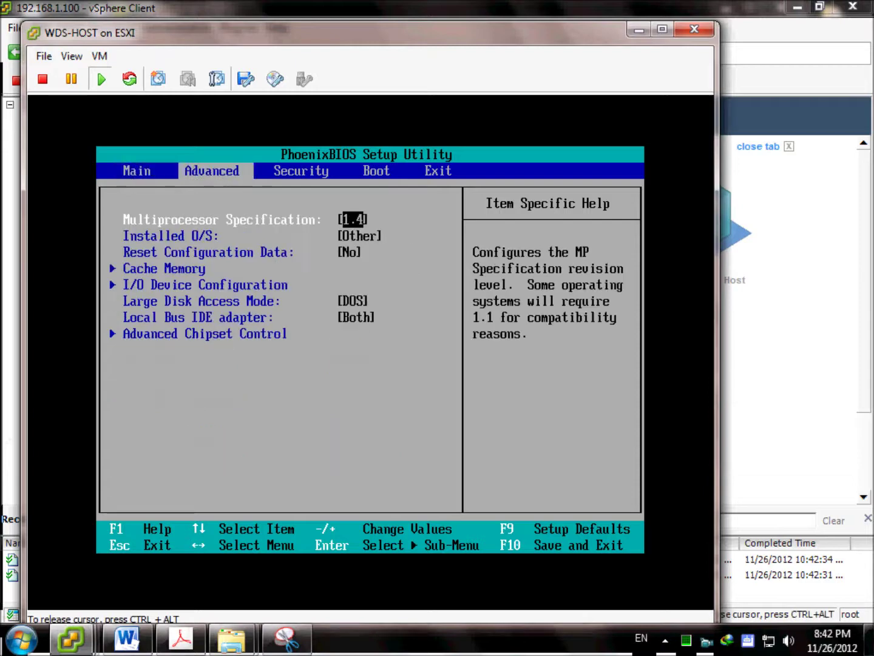
pyautogui.press('Right')
pyautogui.press('Right')
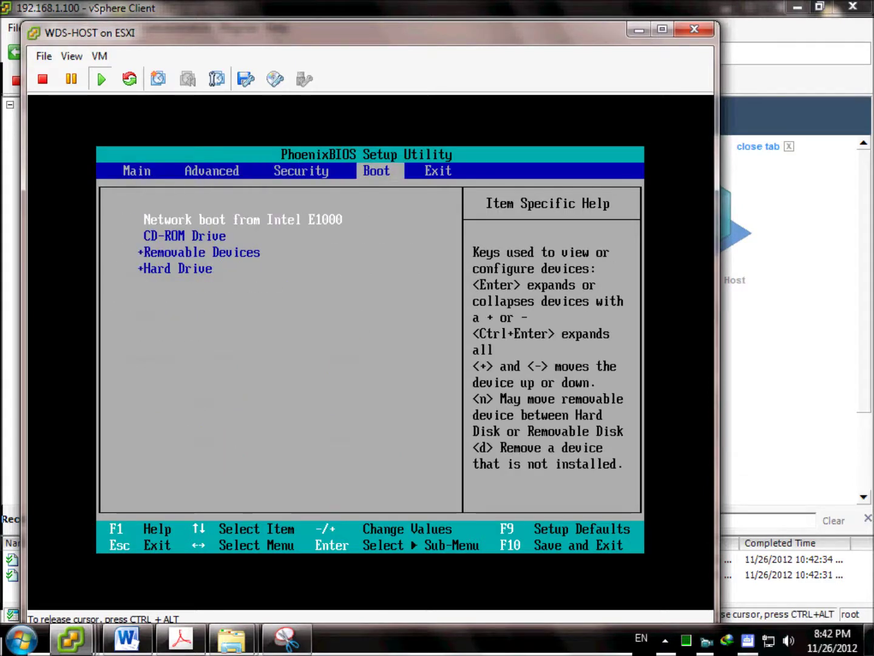
pyautogui.press('F10')
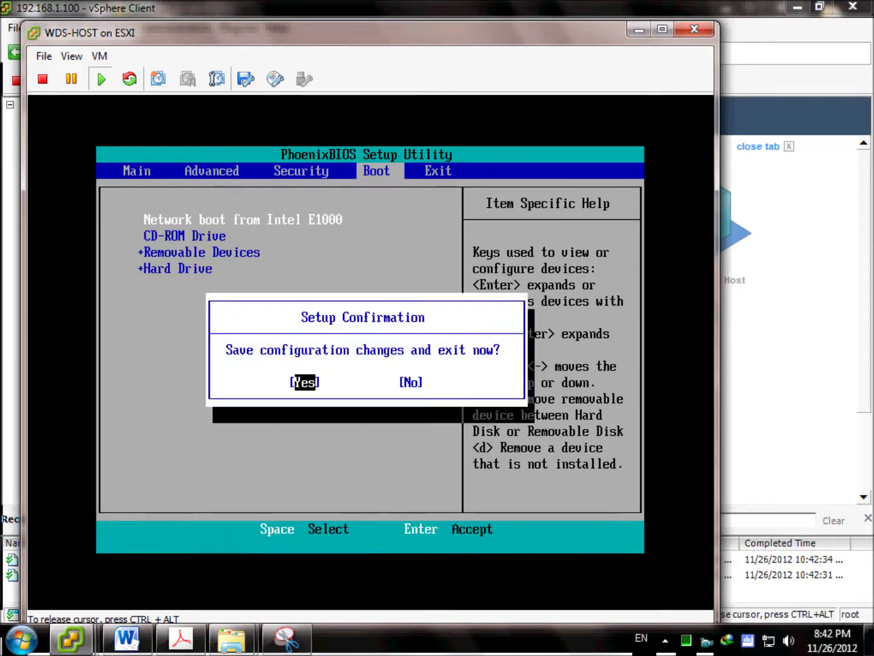
pyautogui.press('Return')
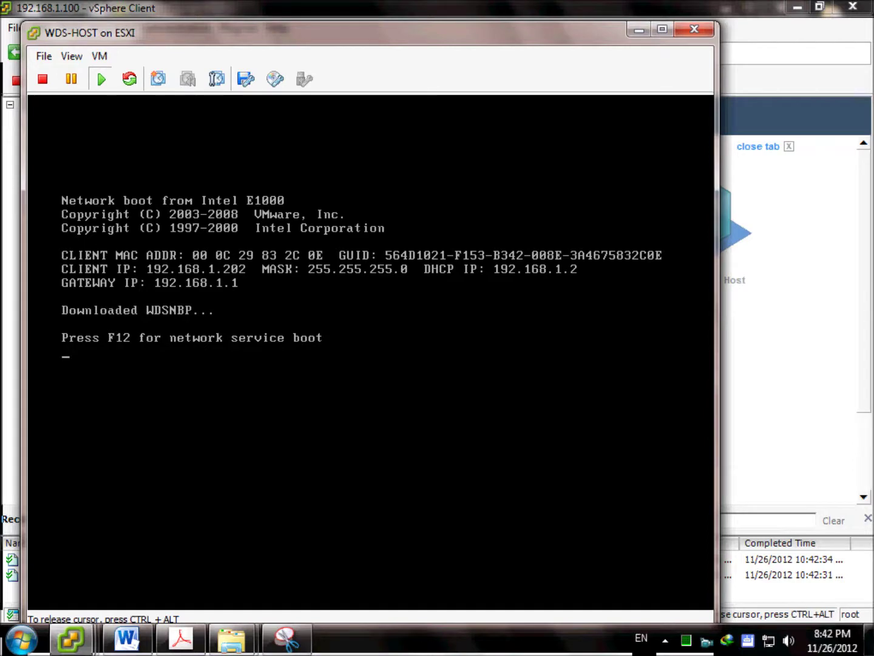
# Network-boot from the WDS server and start the Capture Image boot option.
pyautogui.press('F12')
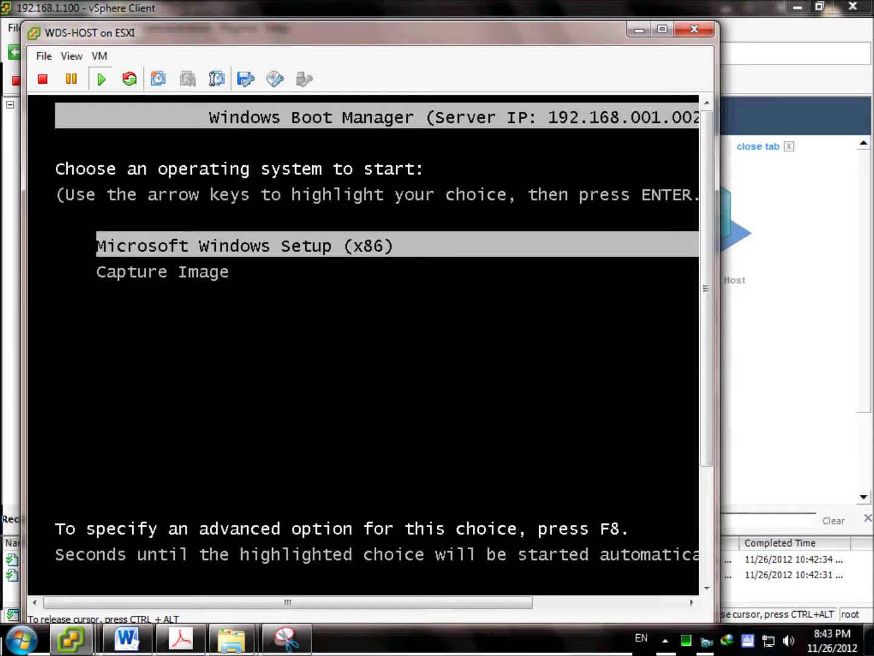
pyautogui.press('Down')
pyautogui.press('Return')
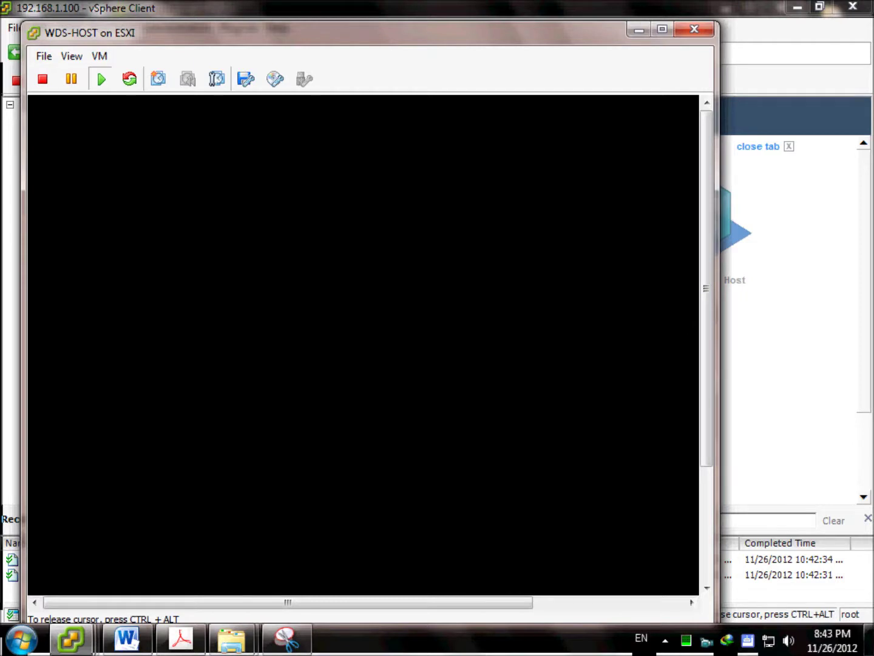
pyautogui.hotkey('ctrl', 'alt')
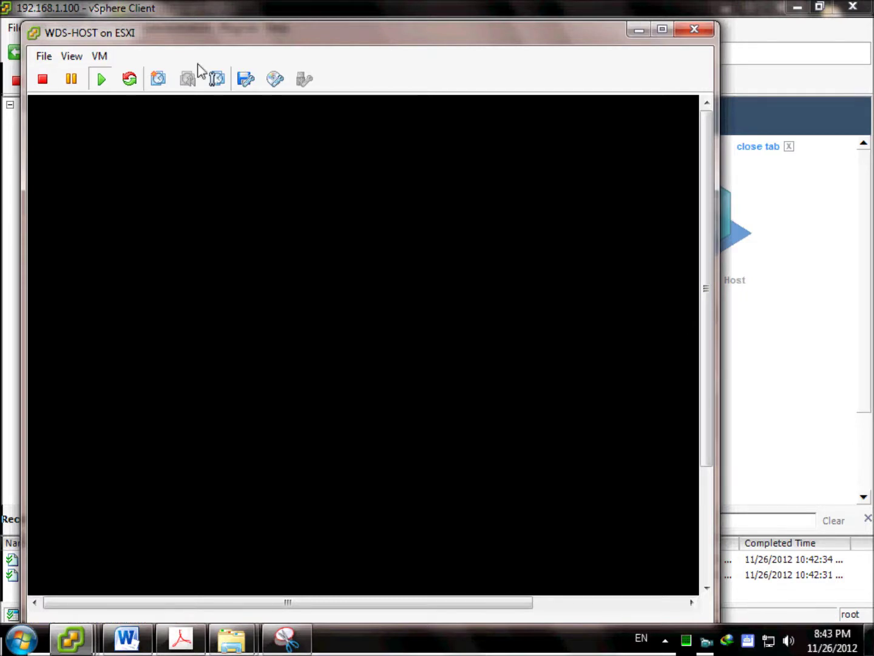
# Fit the WDS-HOST console to the guest screen and maximize its window.
pyautogui.click(71, 55)
pyautogui.click(85, 96)
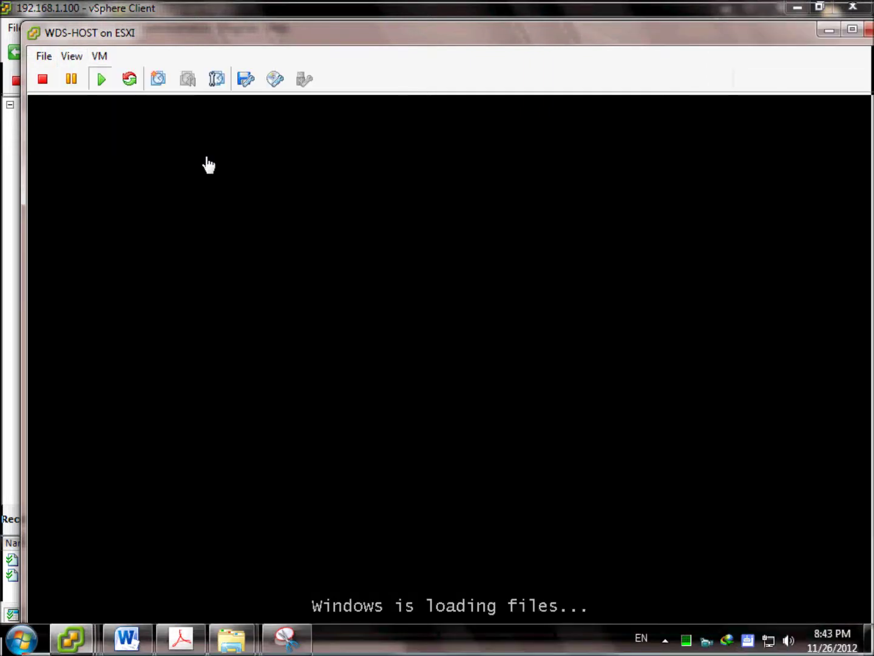
pyautogui.moveTo(433, 29); pyautogui.dragTo(419, 3)
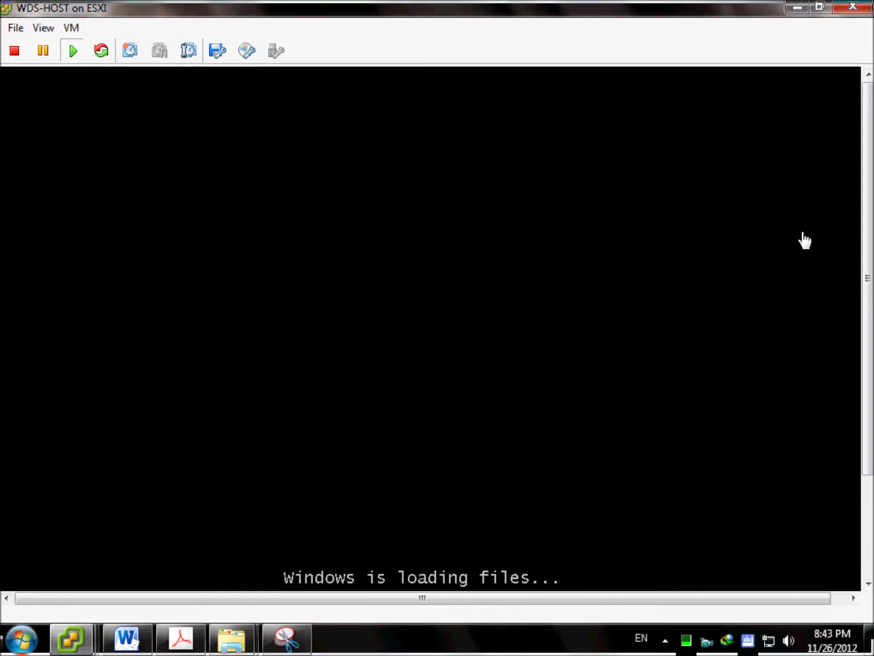
pyautogui.moveTo(867, 253); pyautogui.dragTo(253, 497)
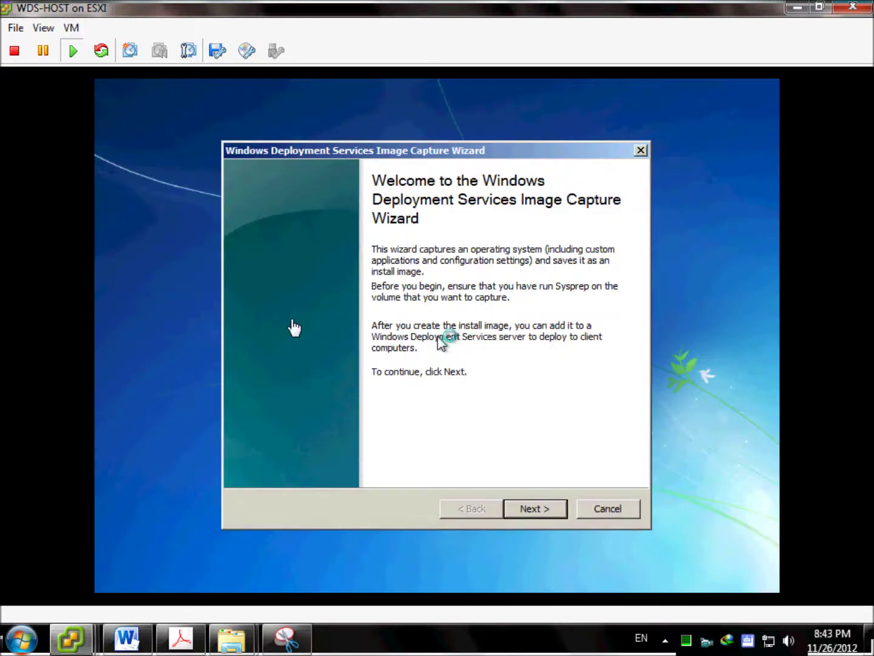
# Move past the wizard's welcome page and select volume D:\ to capture.
pyautogui.click(527, 464)
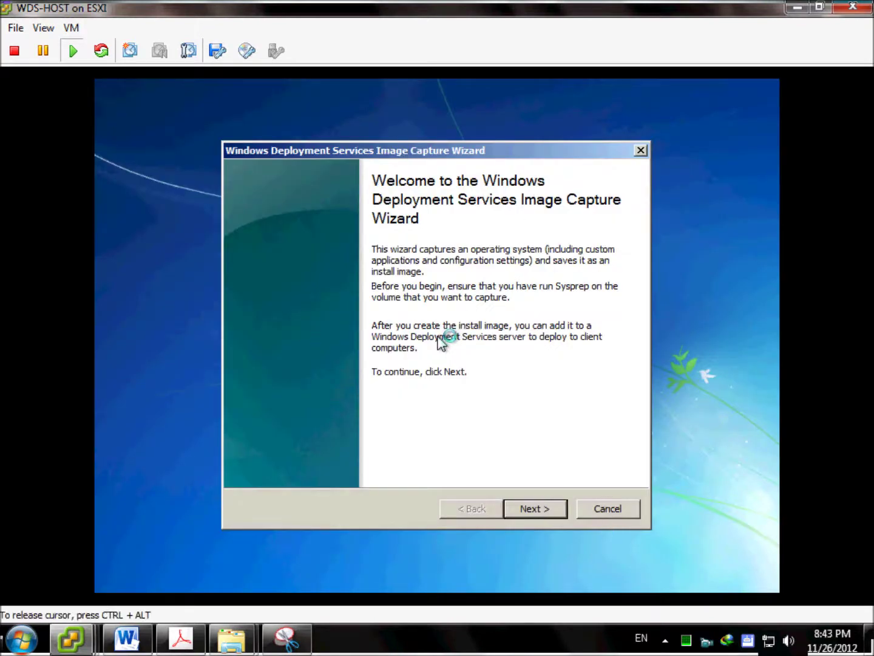
pyautogui.click(534, 510)
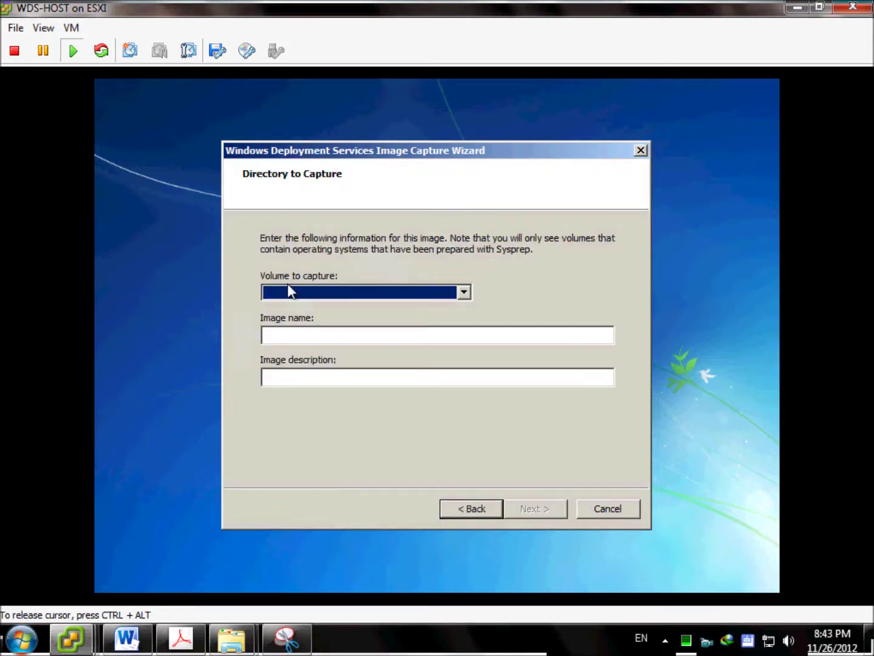
pyautogui.click(342, 293)
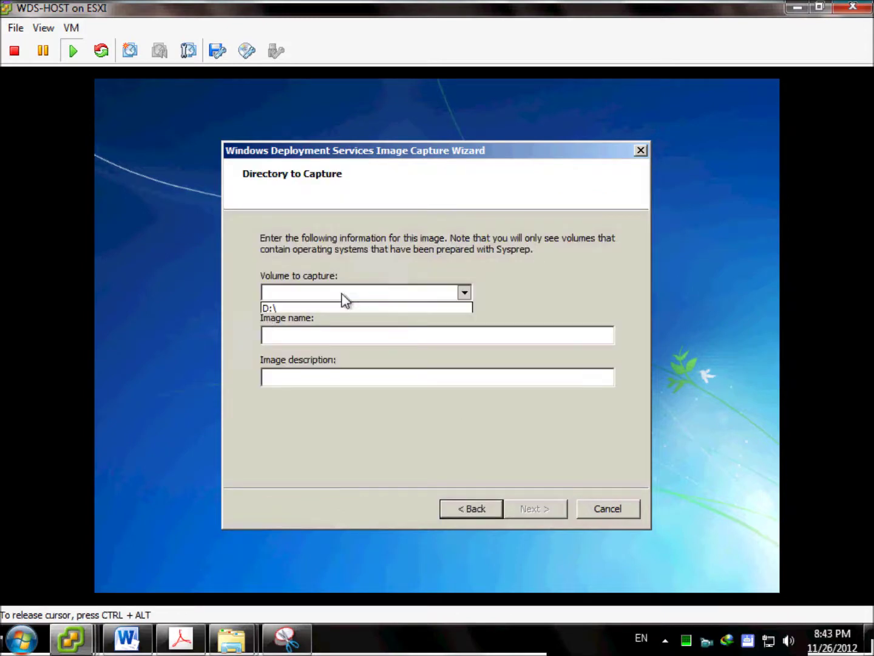
pyautogui.click(300, 309)
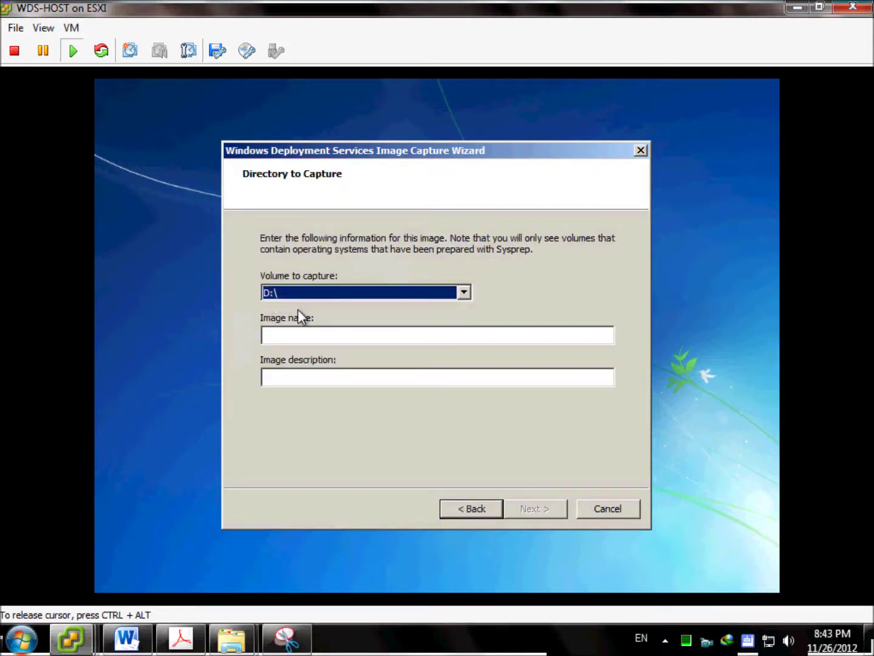
# Name the image 'Capture Image With Goolgle Chrome', describe it 'Google Chrome Installed', and continue.
pyautogui.click(330, 338)
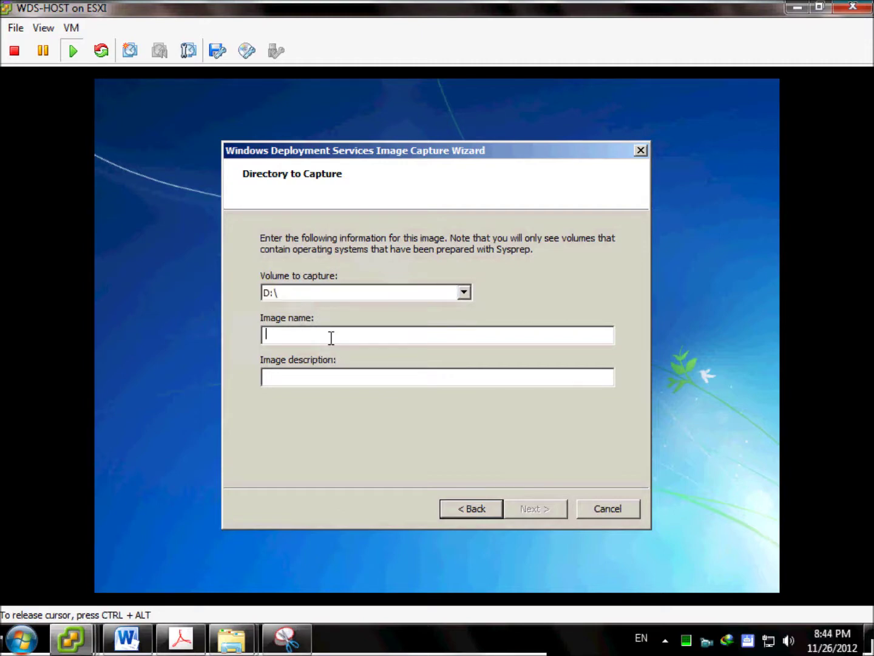
pyautogui.write('Cap')
pyautogui.write('ture Image With')
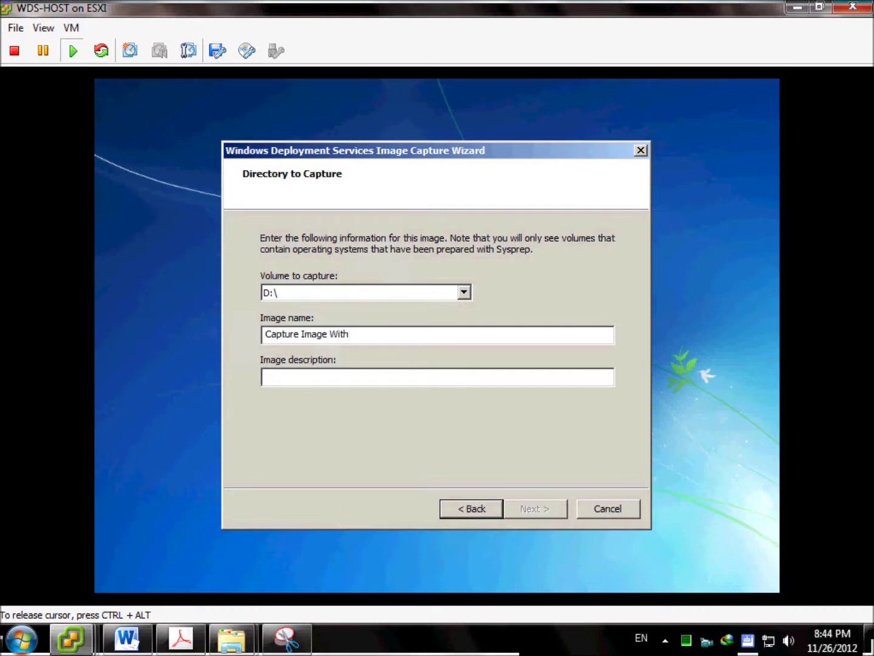
pyautogui.write(' Goolgle Chrome')
pyautogui.click(265, 375)
pyautogui.write('Googl')
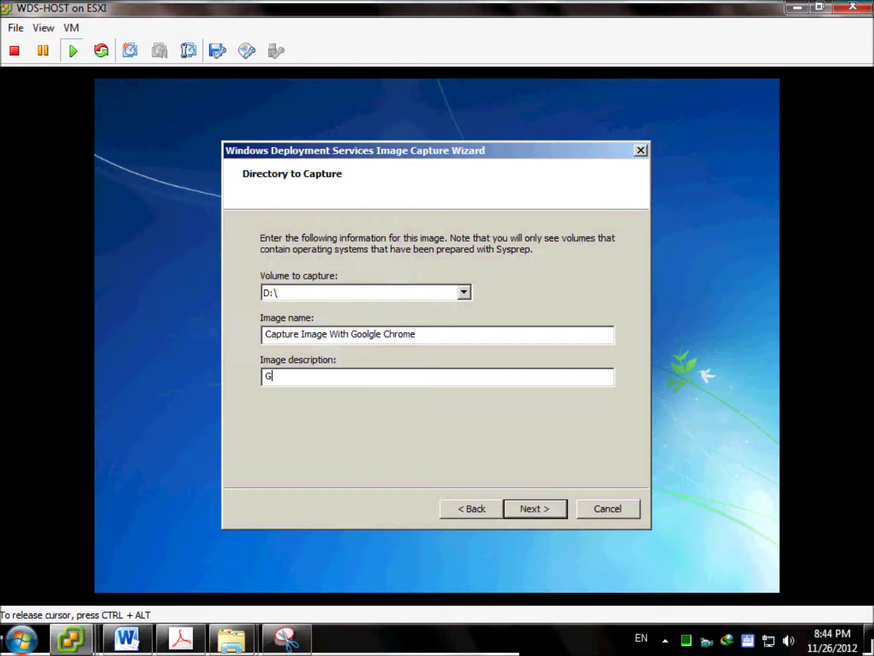
pyautogui.write('e.')
pyautogui.write(' Chrome')
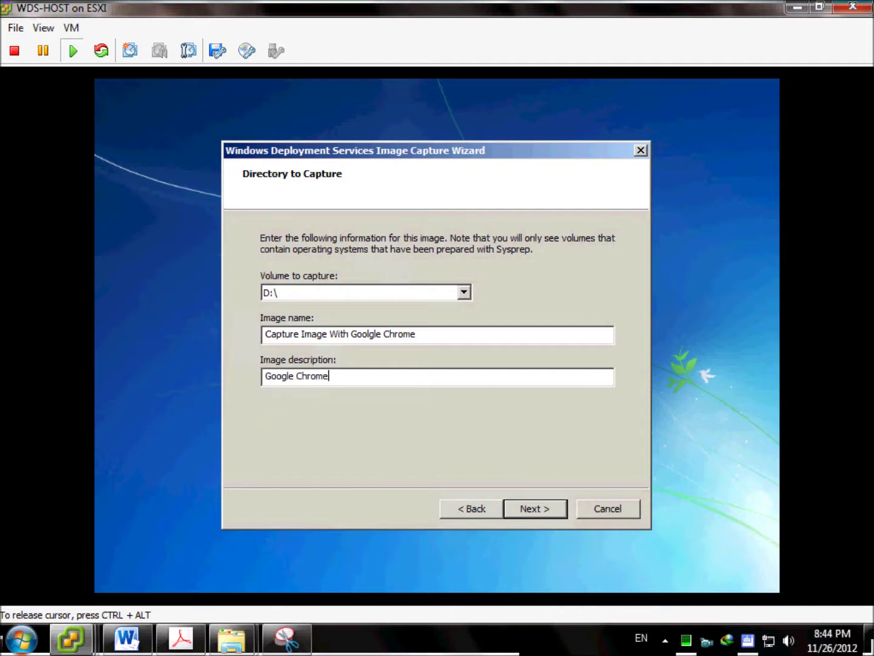
pyautogui.write(' Installed')
pyautogui.click(541, 515)
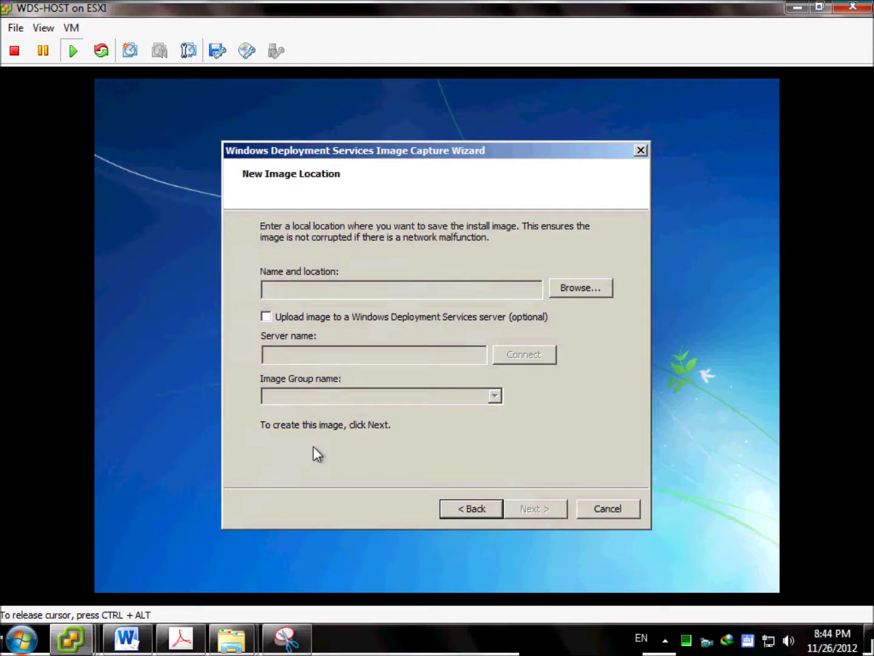
# In a Shift+F10 command prompt, try mapping G: to \\192.168.1.2\shared$ with net use.
pyautogui.hotkey('shift', 'F10')
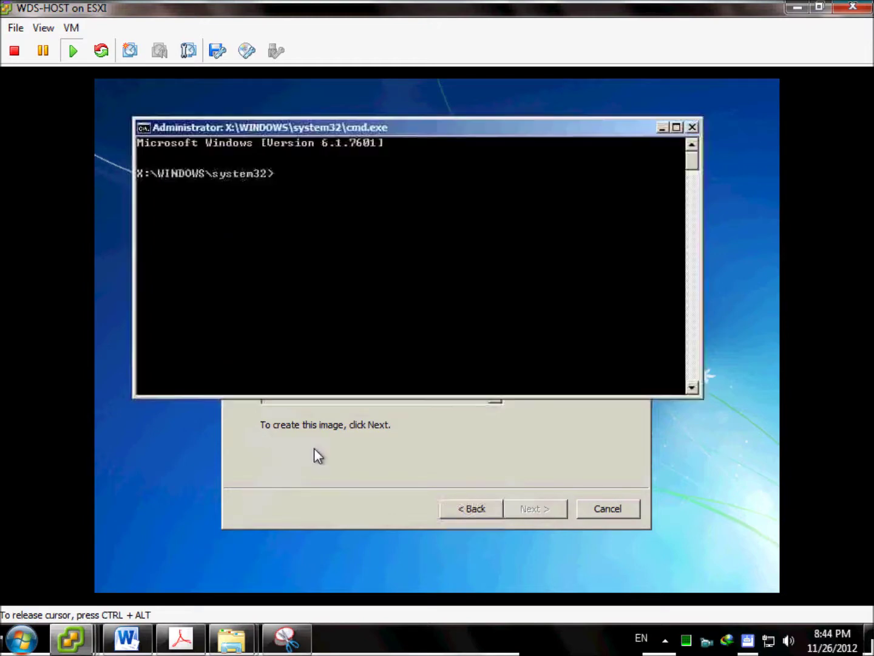
pyautogui.click(366, 173)
pyautogui.write('net us')
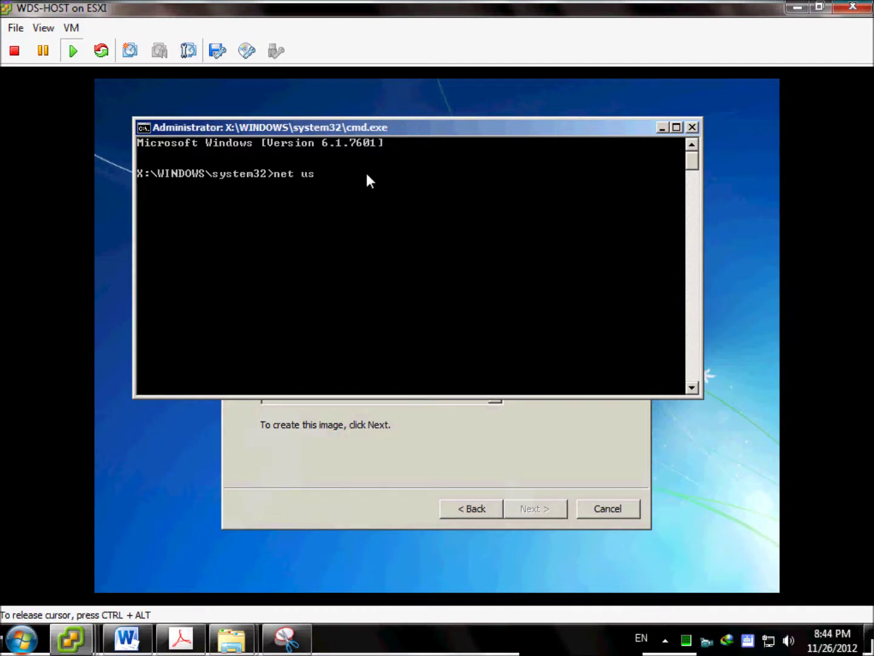
pyautogui.write('e G: \\\\192.168.1.2\\shared$')
pyautogui.press('Return')
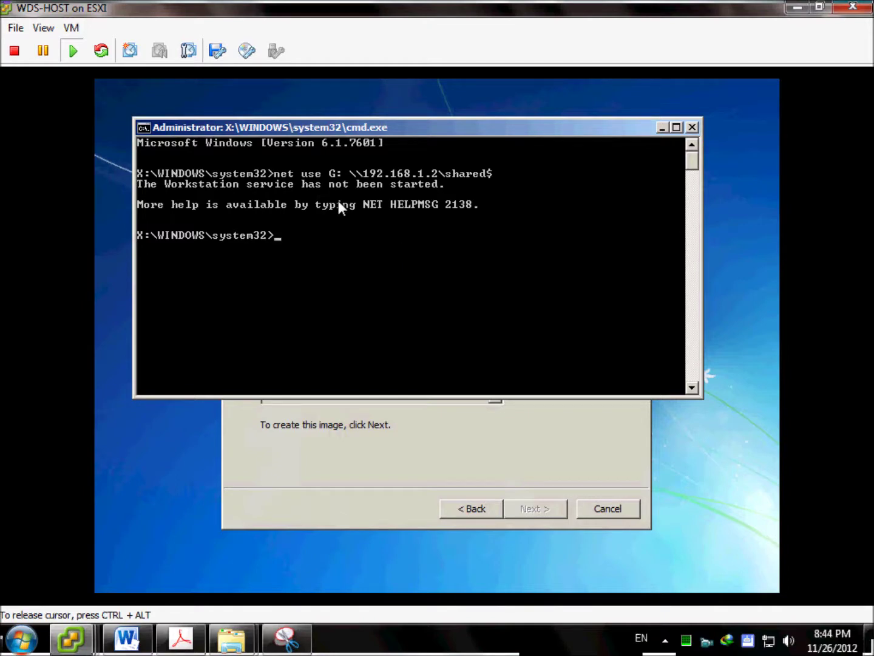
# Run ipconfig to check the network adapters, then return to the capture wizard.
pyautogui.write('ipconfig')
pyautogui.press('Return')
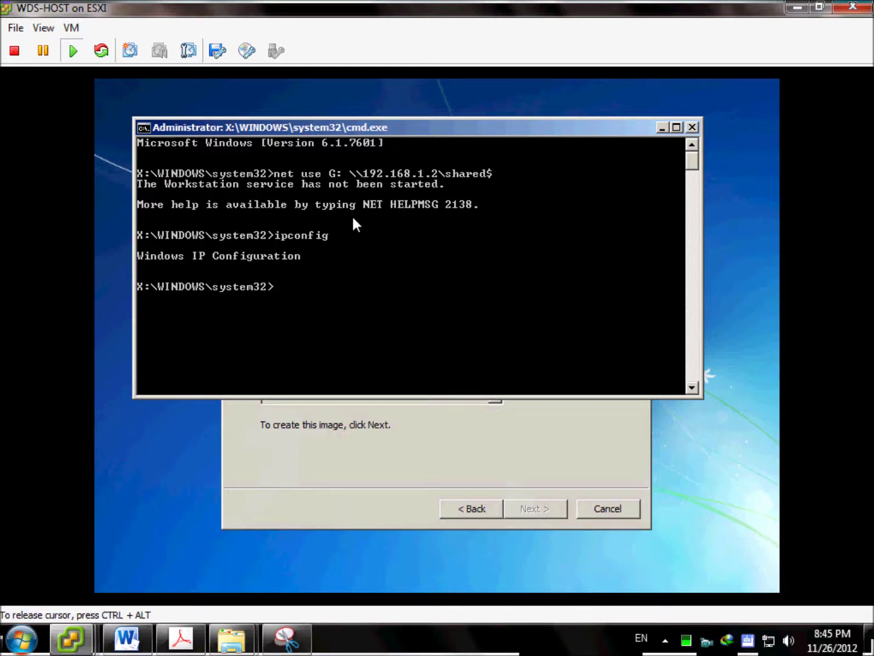
pyautogui.click(417, 486)
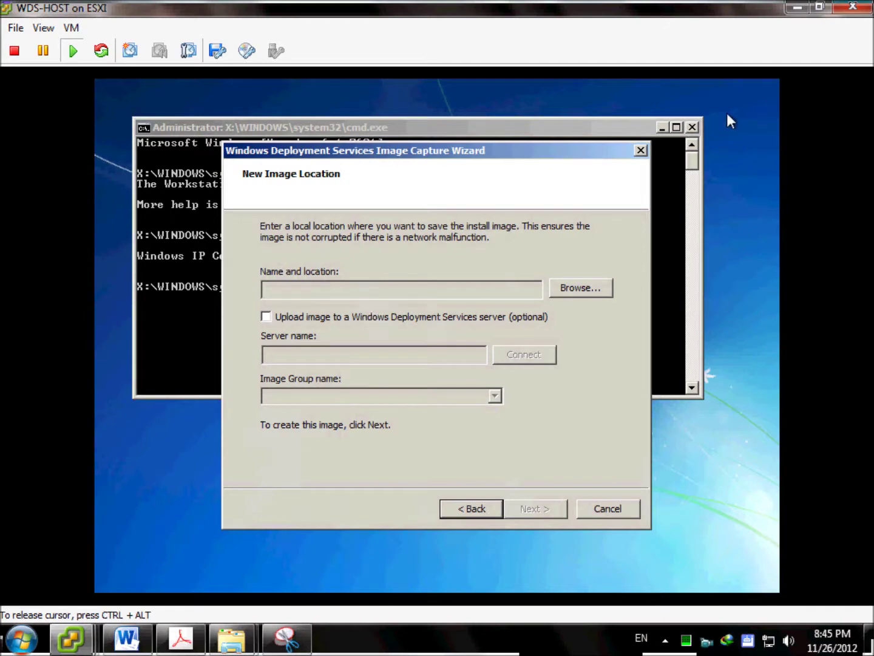
# Enable uploading the image and connect to WDS server 192.168.1.2.
pyautogui.click(349, 317)
pyautogui.click(469, 354)
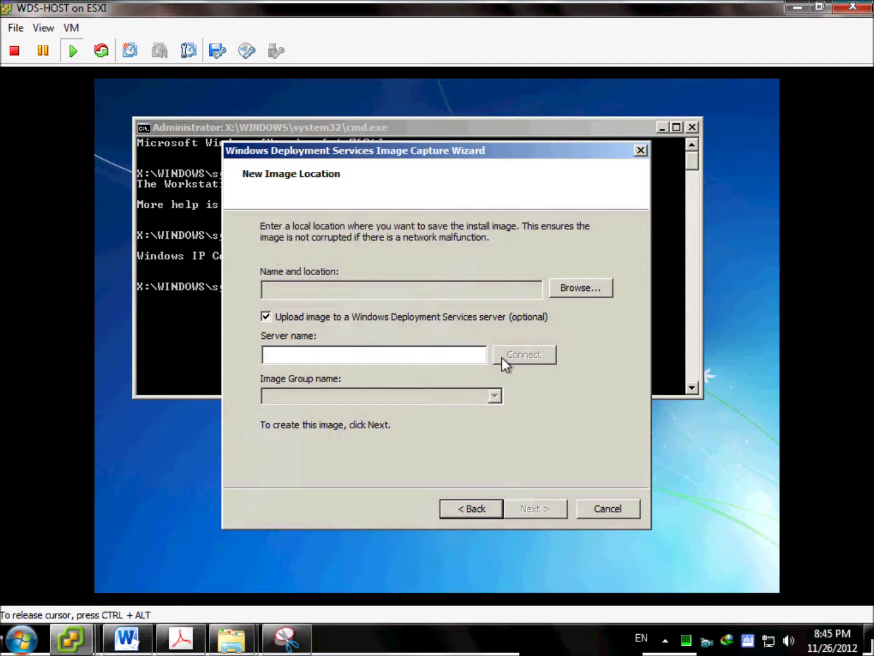
pyautogui.write('192')
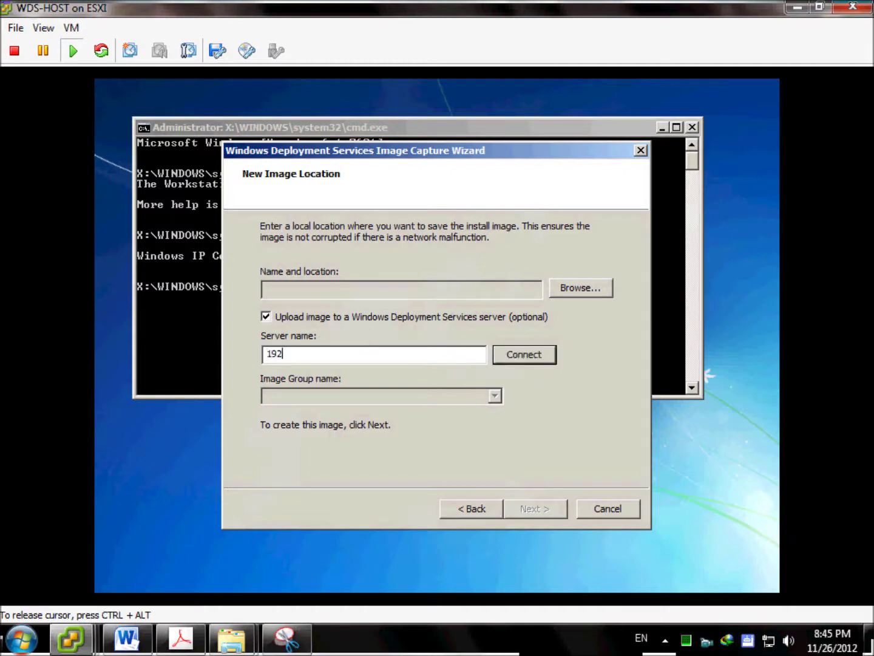
pyautogui.write('.168.1.1')
pyautogui.press('BackSpace')
pyautogui.write('2')
pyautogui.click(501, 363)
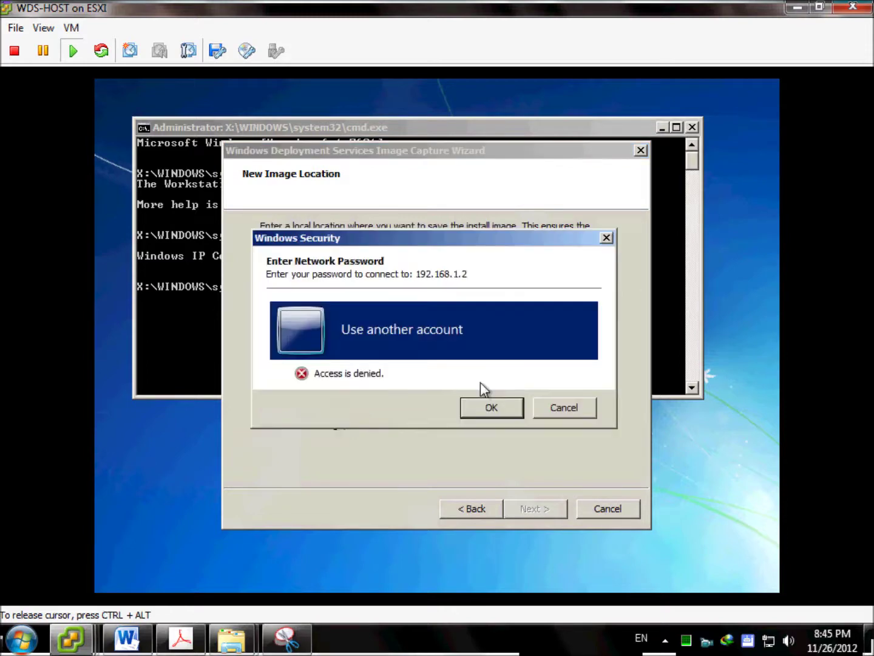
# Sign in as the domain administrator with the account password, remembering the credentials.
pyautogui.click(444, 320)
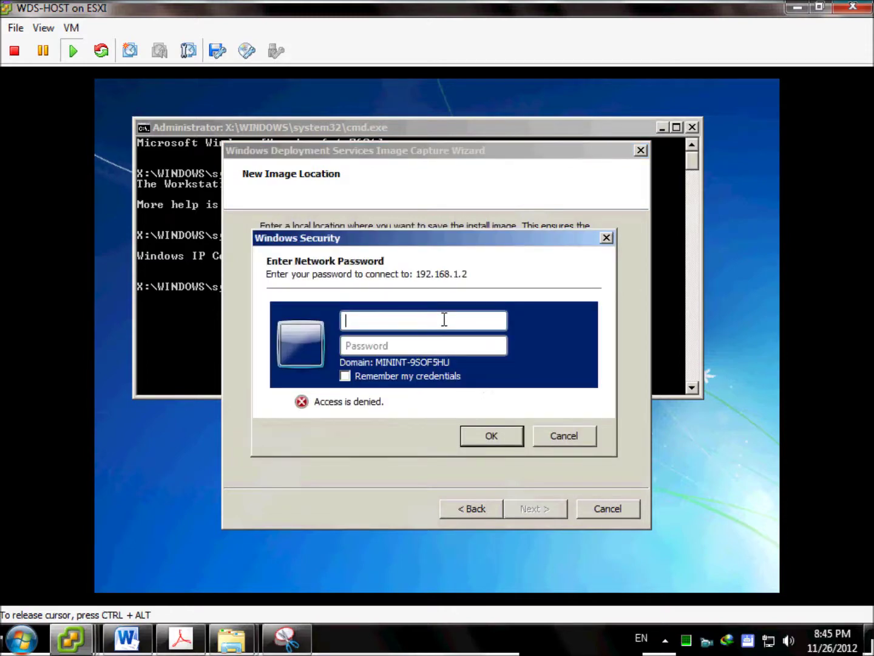
pyautogui.write('contoso\\administrator')
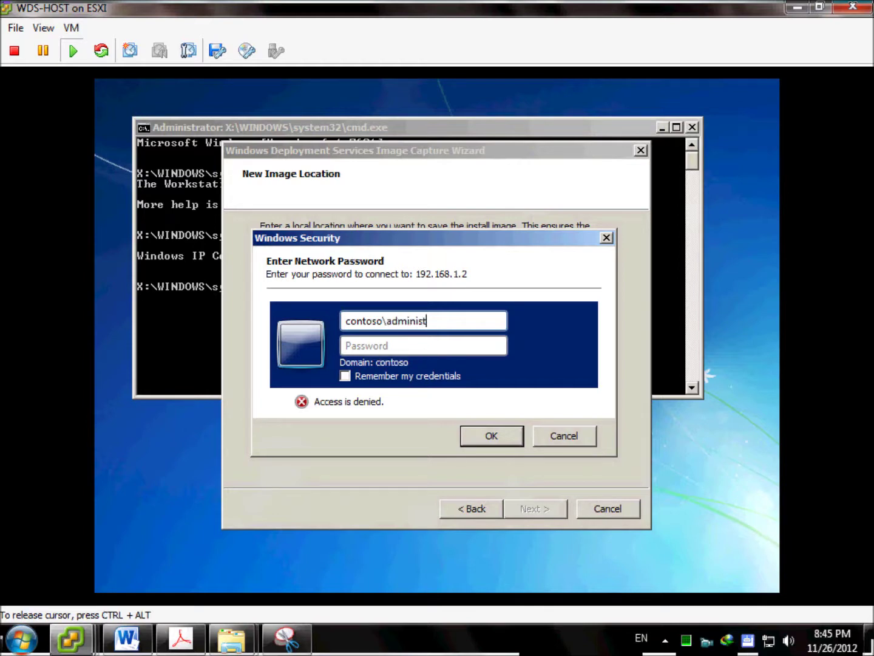
pyautogui.press('Tab')
pyautogui.write('P@ssw0rd')
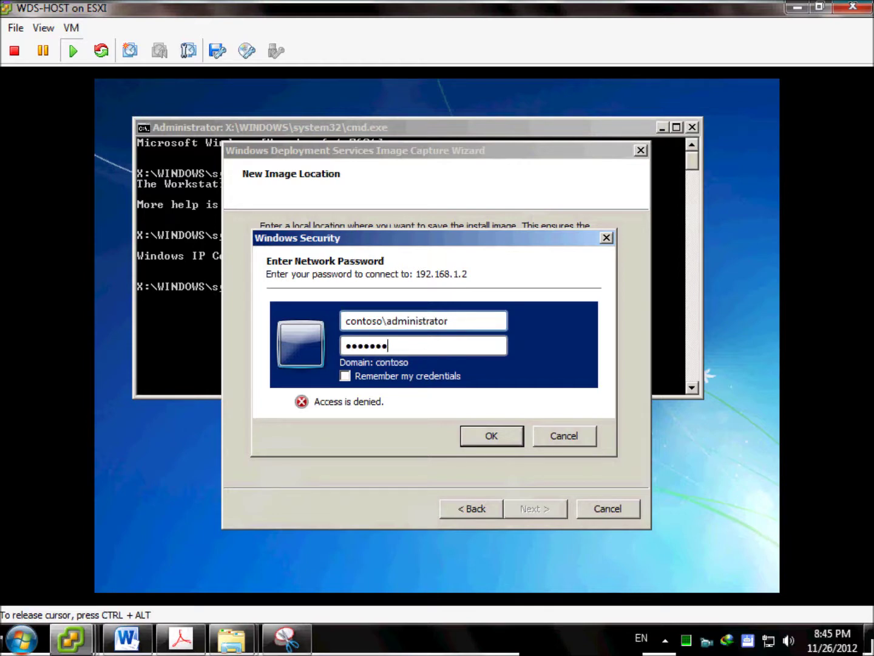
pyautogui.click(366, 372)
pyautogui.click(465, 438)
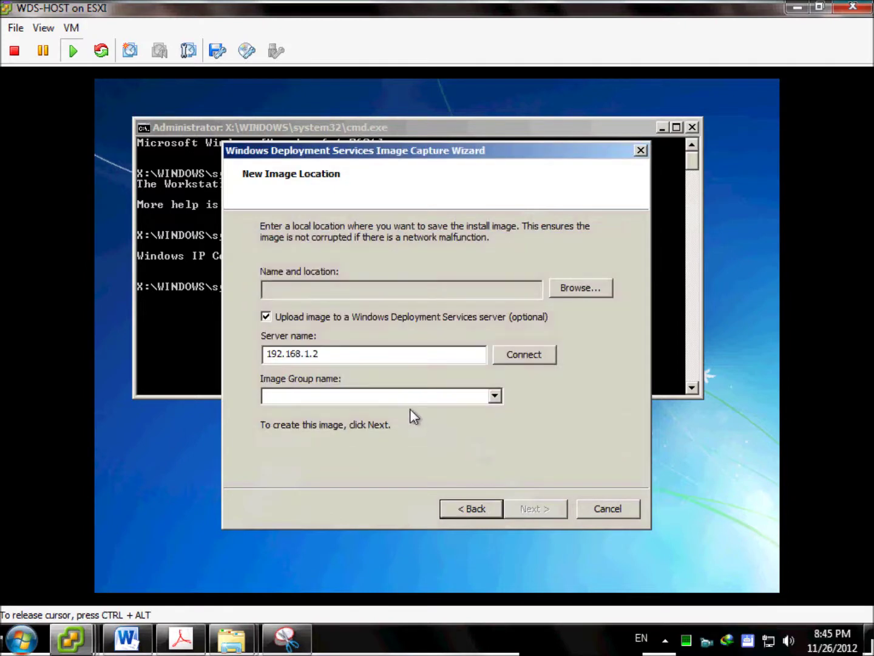
# Choose ImageGroup1 as the image group, then close the Save As dialog and return to the command window.
pyautogui.click(500, 402)
pyautogui.click(320, 409)
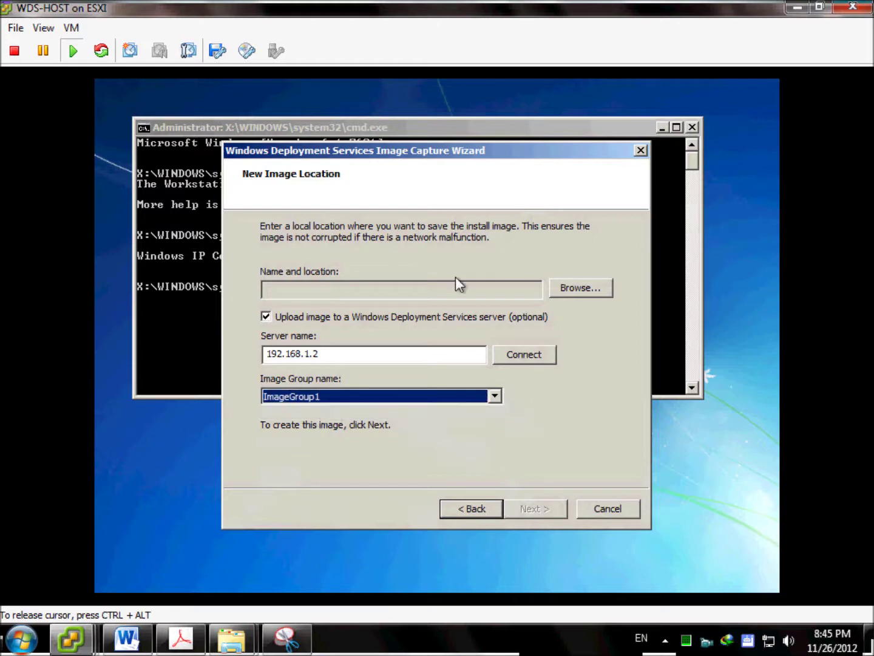
pyautogui.click(575, 287)
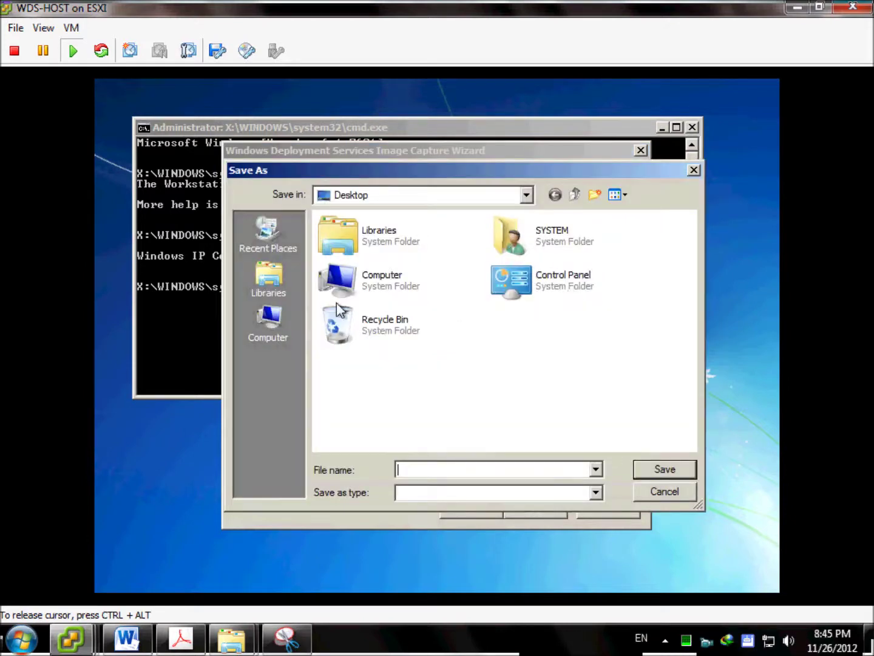
pyautogui.doubleClick(361, 277)
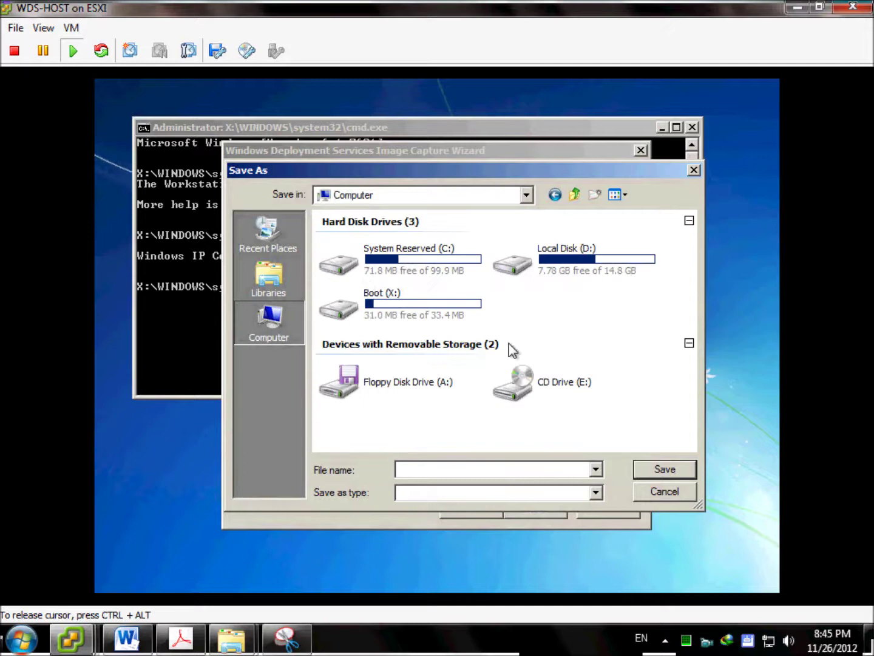
pyautogui.click(694, 170)
pyautogui.click(174, 325)
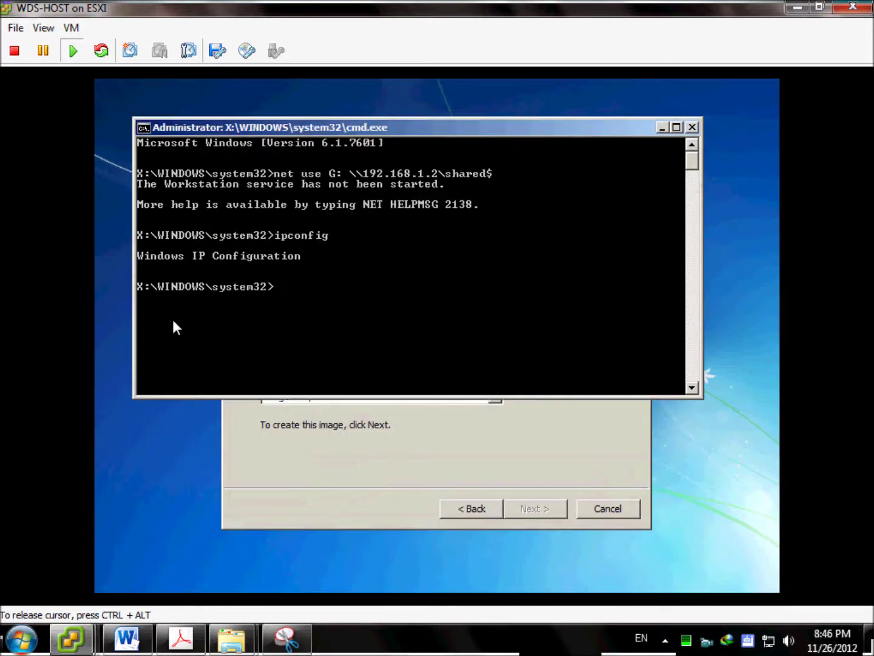
# Rerun net use to map G: to \\192.168.1.2\shared$, then list G: to confirm it is empty.
pyautogui.click(306, 316)
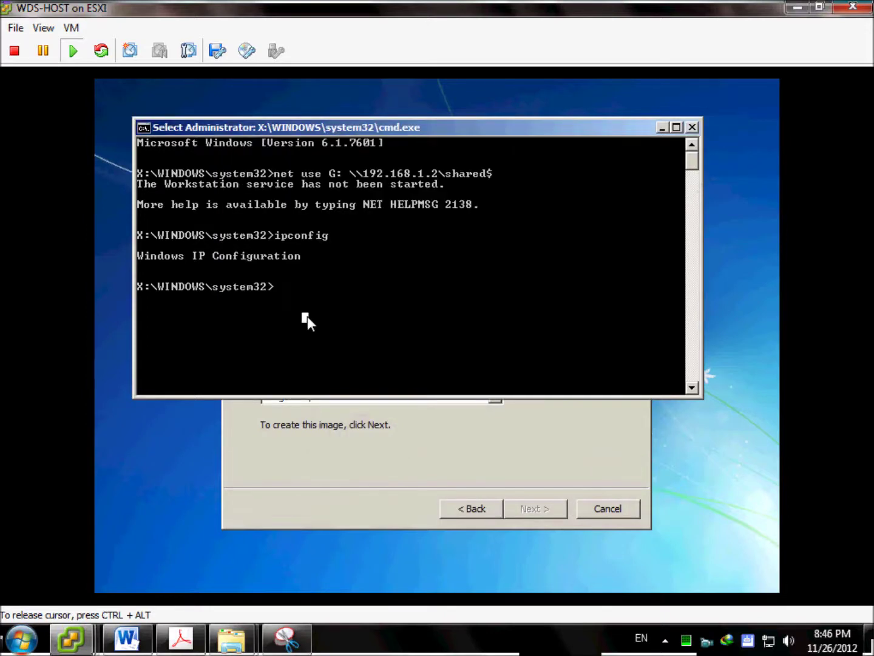
pyautogui.press('Up')
pyautogui.press('Up')
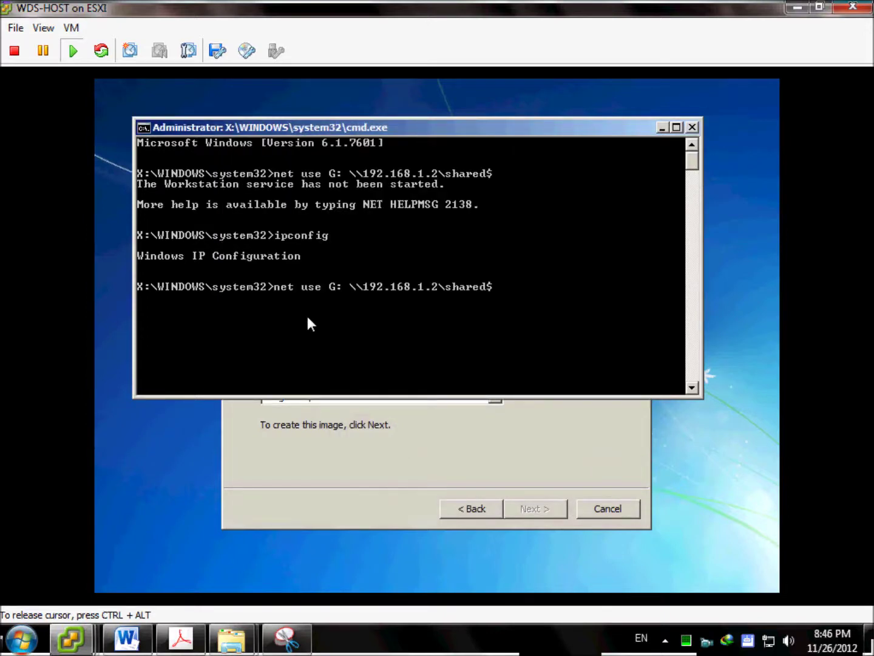
pyautogui.press('Return')
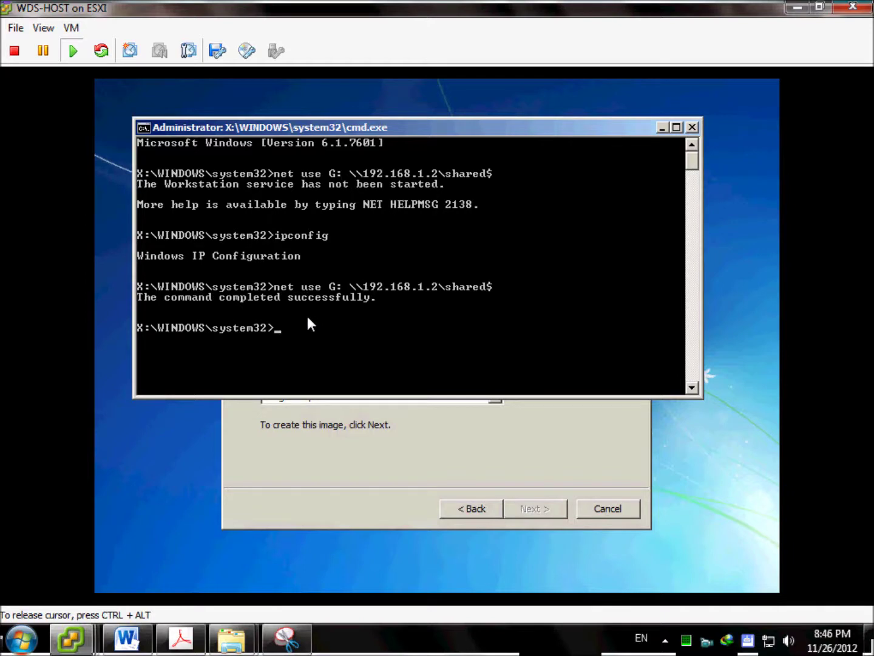
pyautogui.write('dir')
pyautogui.press('Return')
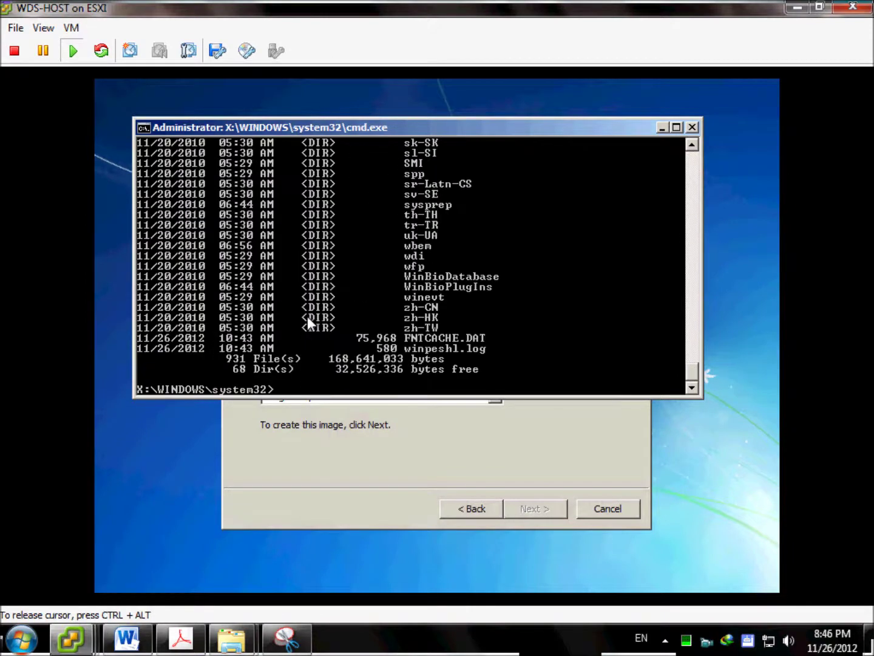
pyautogui.write('G:')
pyautogui.press('Return')
pyautogui.write('dir')
pyautogui.press('Return')
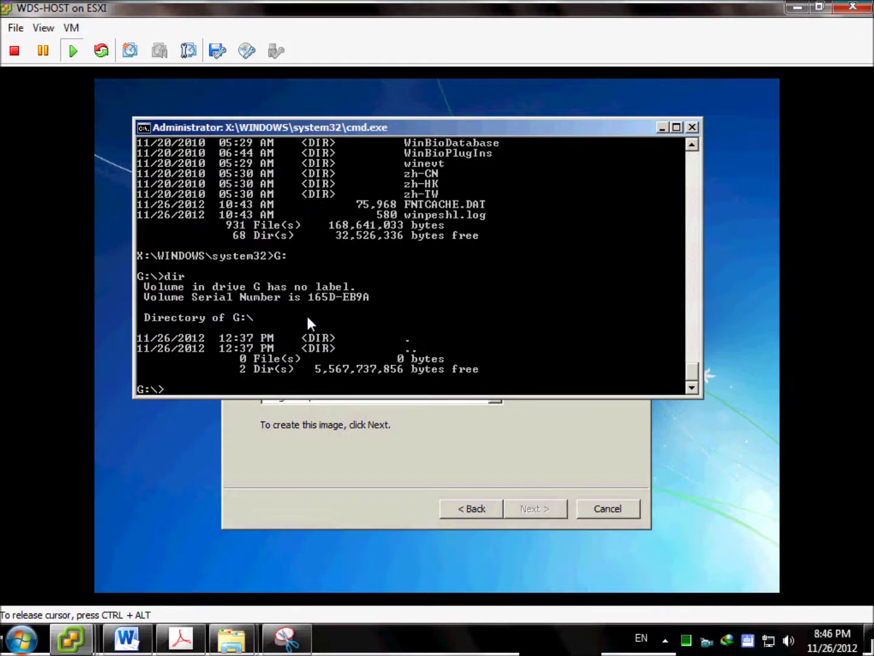
# In the capture wizard's Save As dialog, browse to the shared$ (G:) network drive.
pyautogui.click(429, 452)
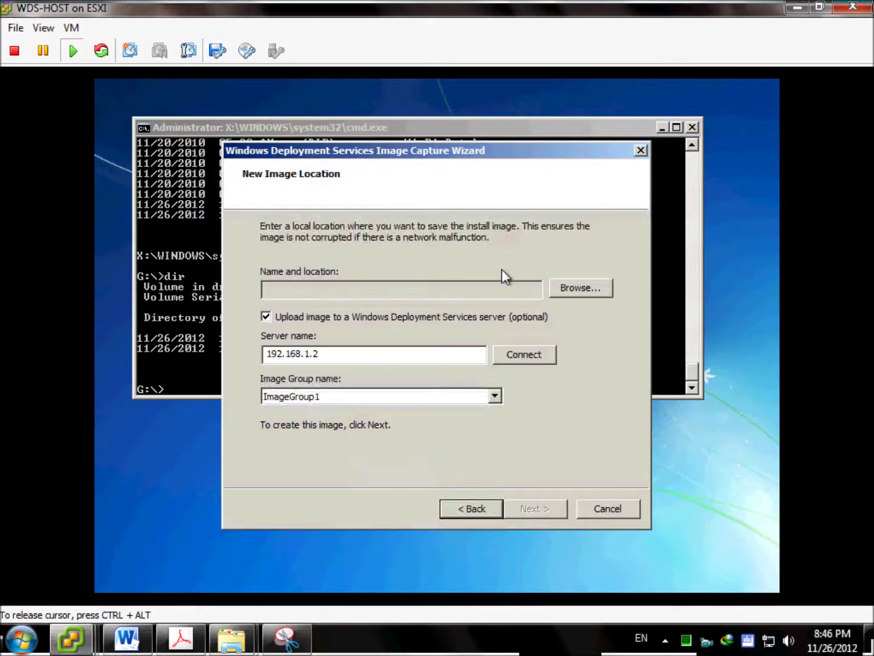
pyautogui.click(581, 292)
pyautogui.doubleClick(382, 276)
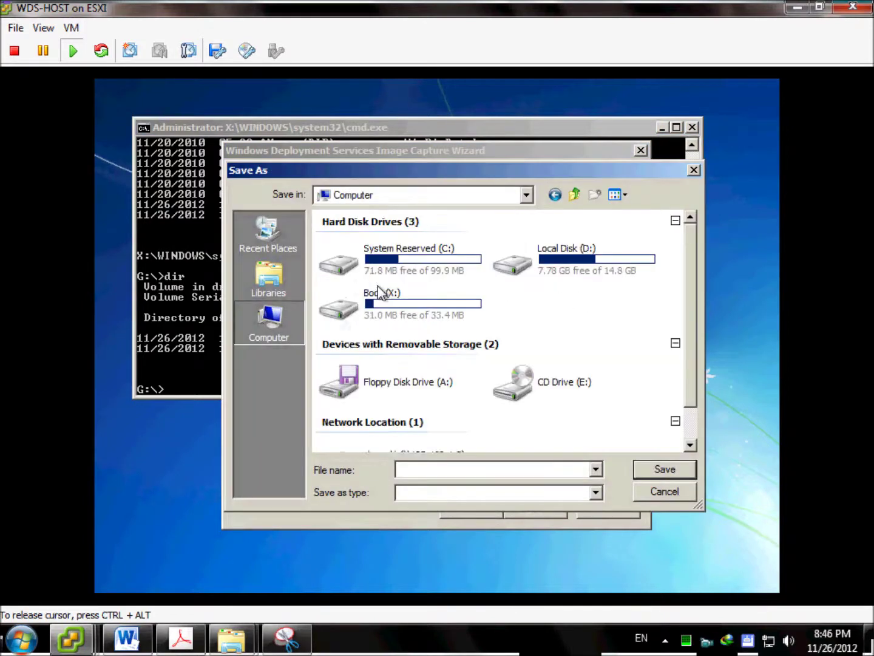
pyautogui.moveTo(687, 376); pyautogui.dragTo(690, 409)
pyautogui.click(460, 408)
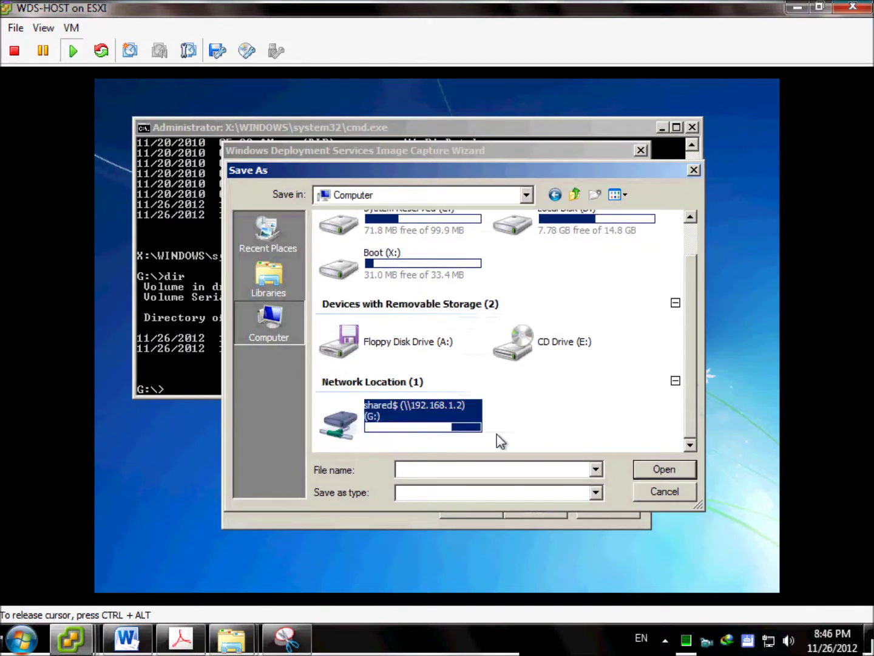
pyautogui.click(680, 470)
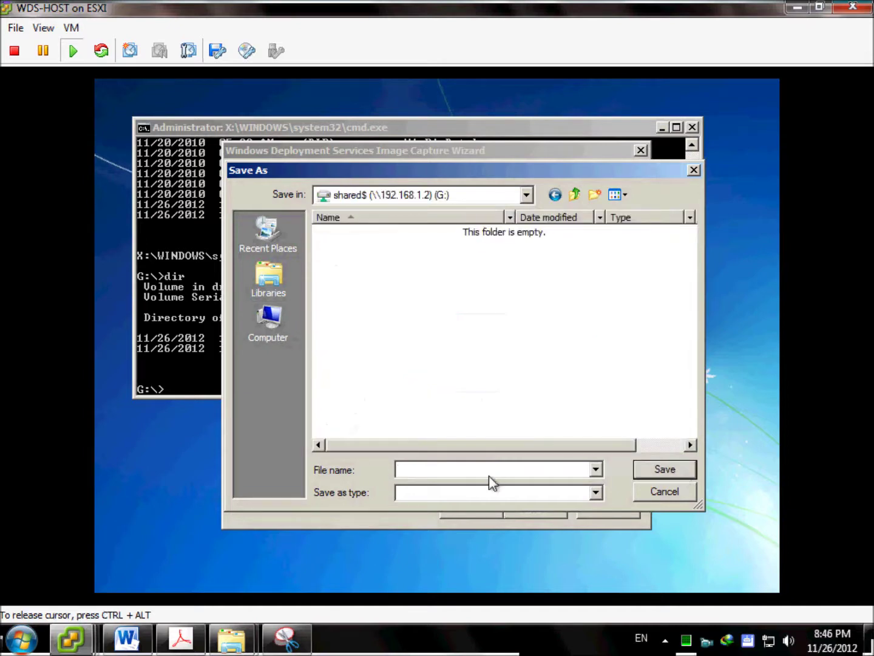
# Name the image file 'Capture Image With Chrome', pick its file type, and save it.
pyautogui.write('Capture Image With Chrome')
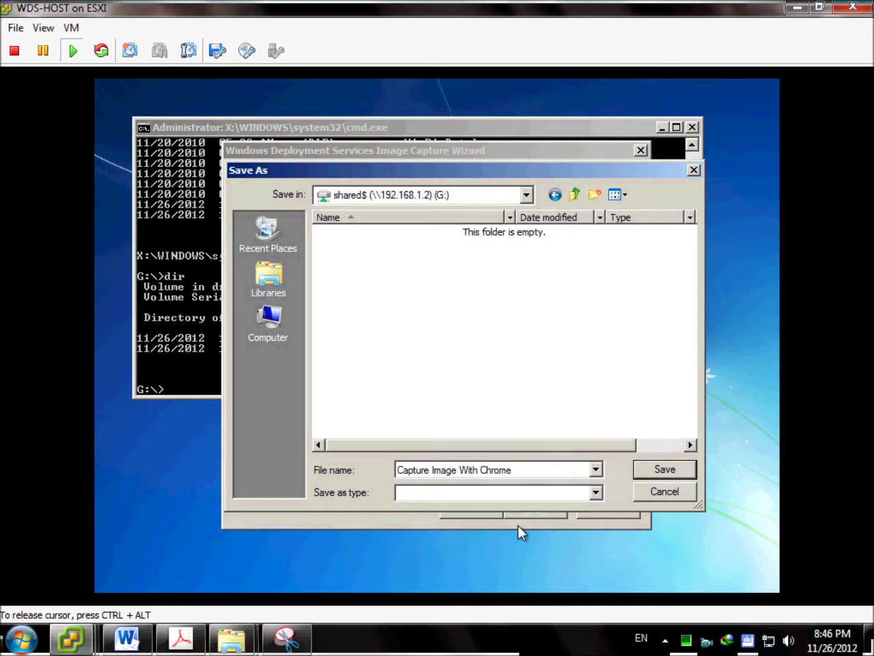
pyautogui.click(596, 492)
pyautogui.click(595, 495)
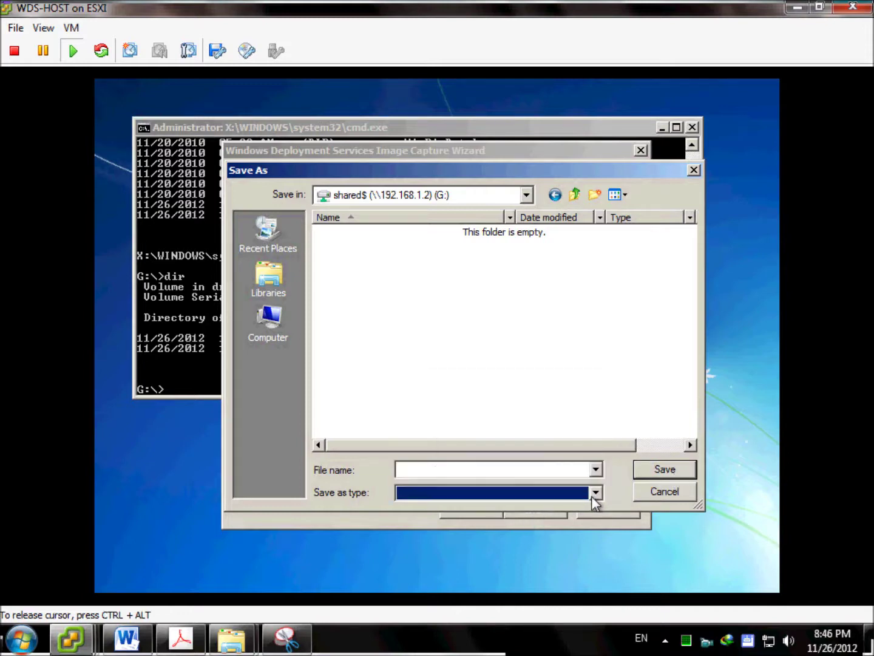
pyautogui.click(665, 468)
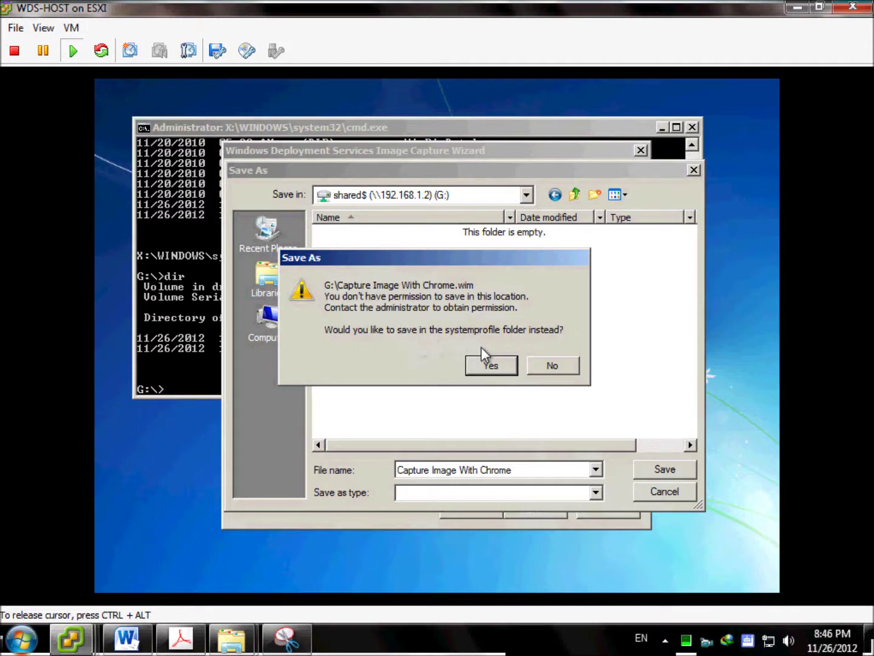
pyautogui.click(490, 364)
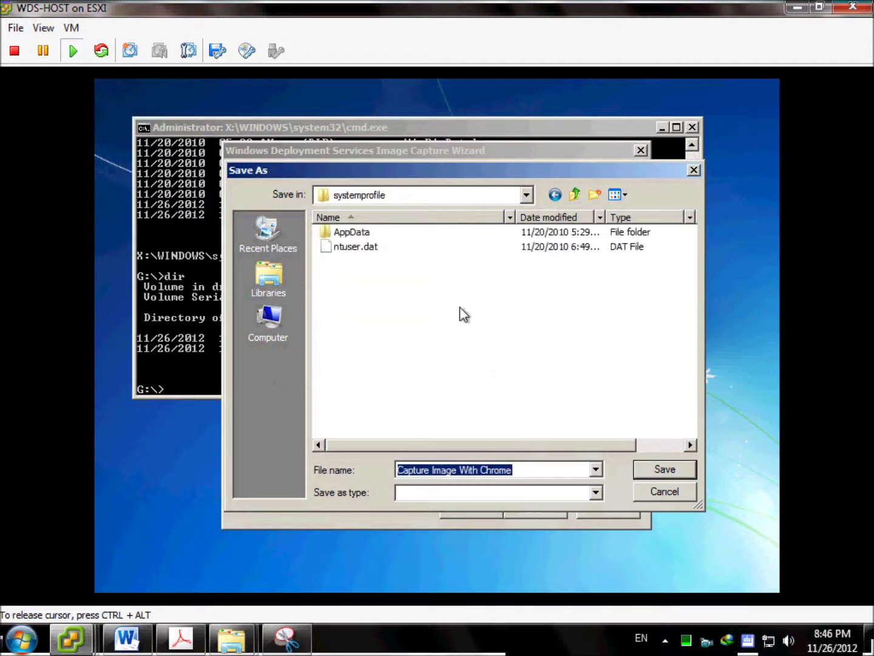
# Switch the Save in location back to the shared$ (G:) drive.
pyautogui.click(526, 195)
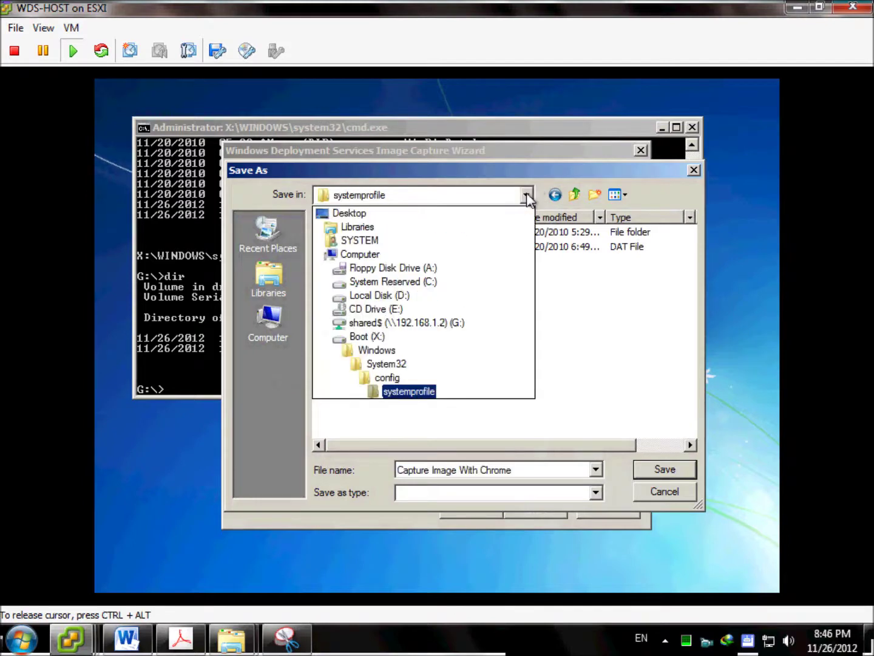
pyautogui.click(405, 322)
pyautogui.click(408, 328)
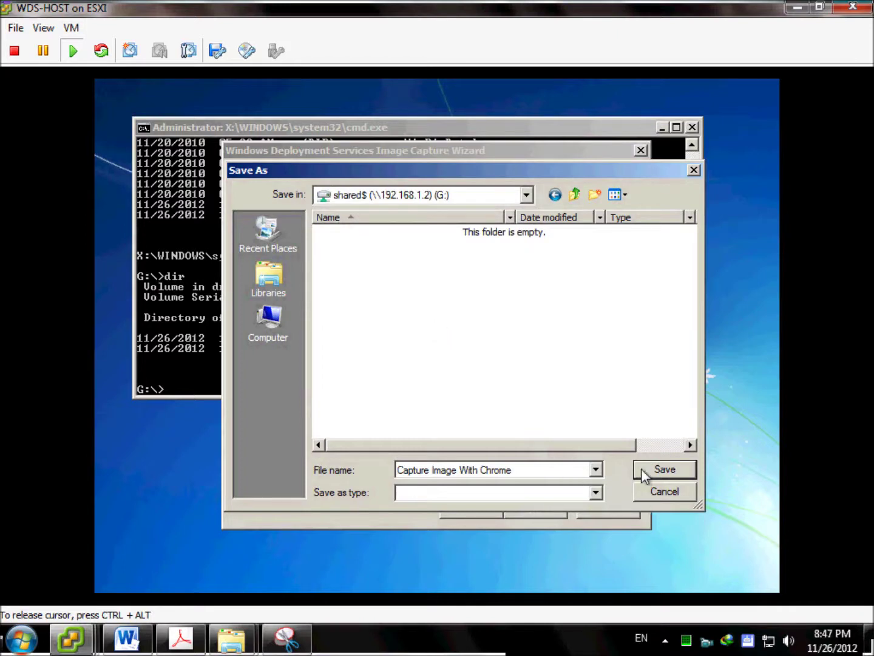
pyautogui.click(593, 491)
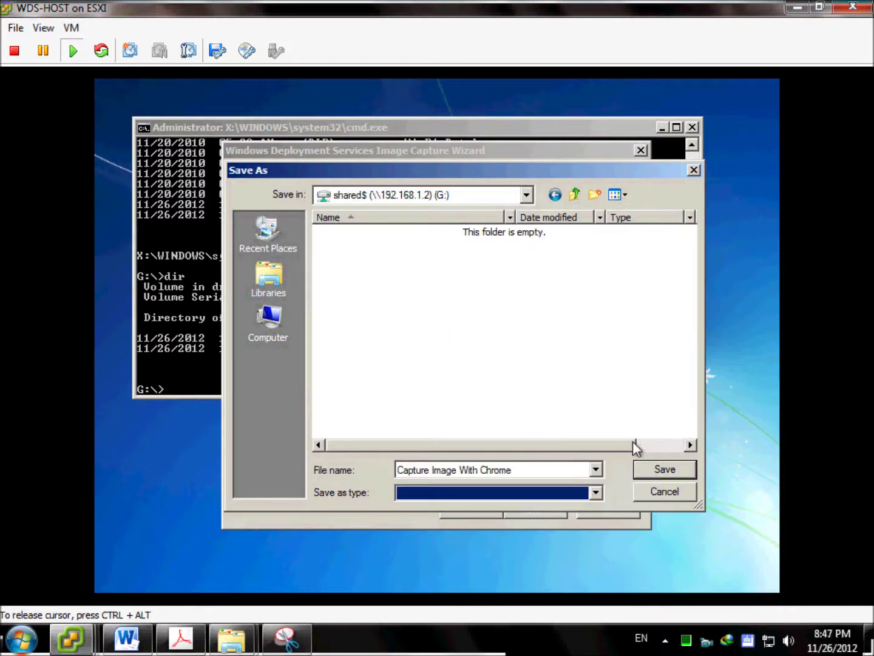
pyautogui.click(585, 374)
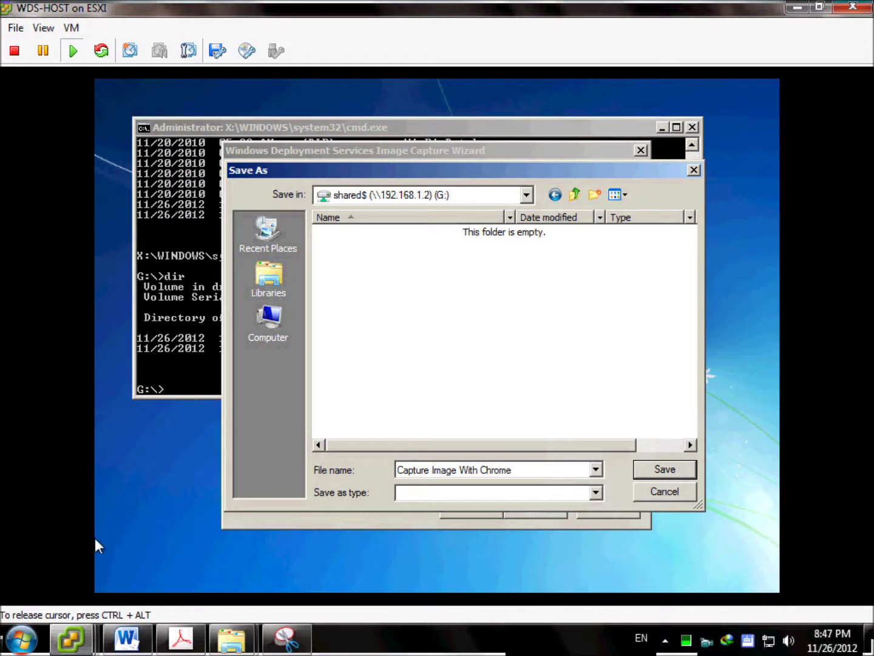
# On SRV-2008-01, open the Shared folder's Advanced Sharing share permissions.
pyautogui.hotkey('ctrl', 'alt')
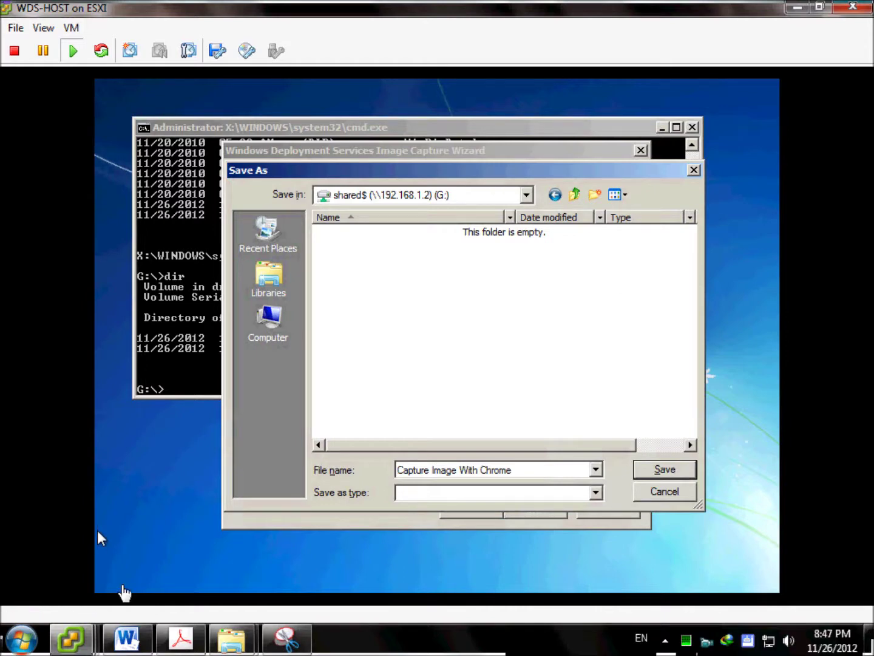
pyautogui.moveTo(85, 634)
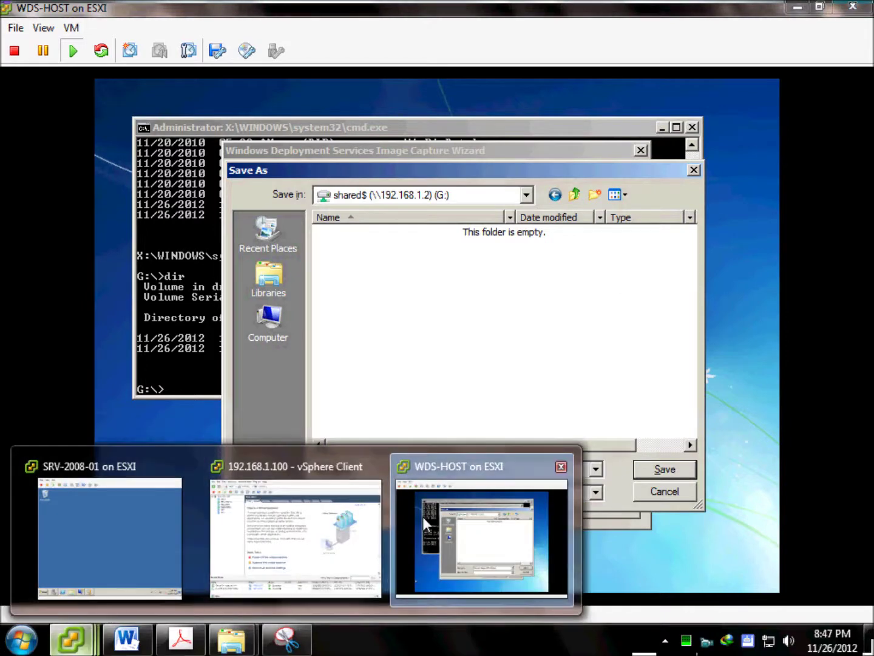
pyautogui.click(191, 505)
pyautogui.click(210, 429)
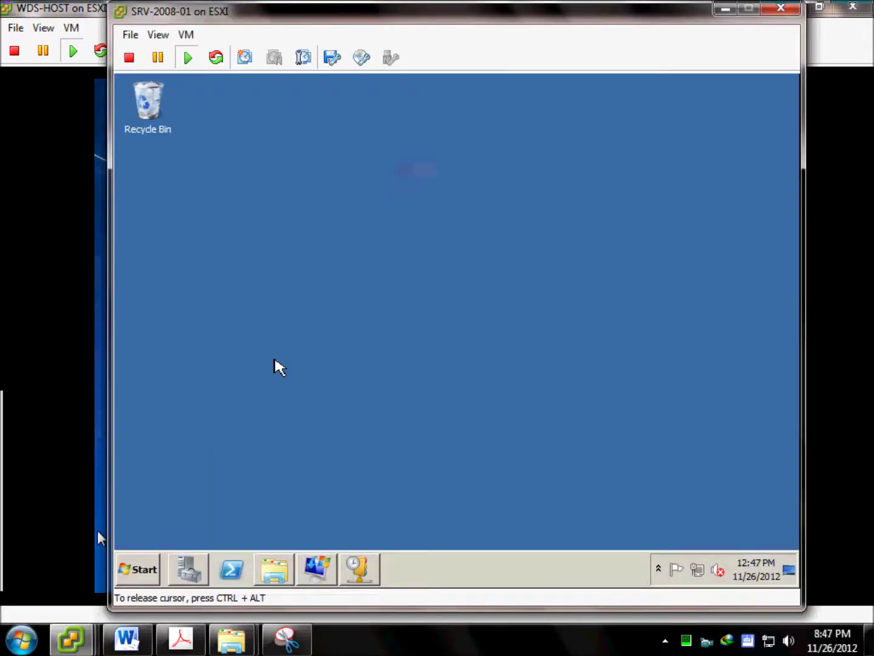
pyautogui.click(281, 570)
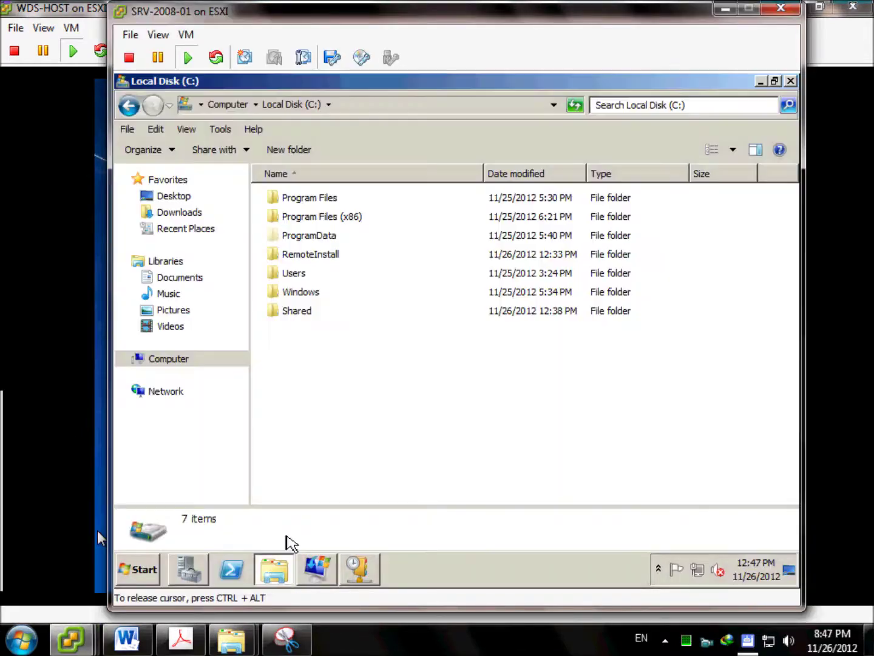
pyautogui.rightClick(310, 313)
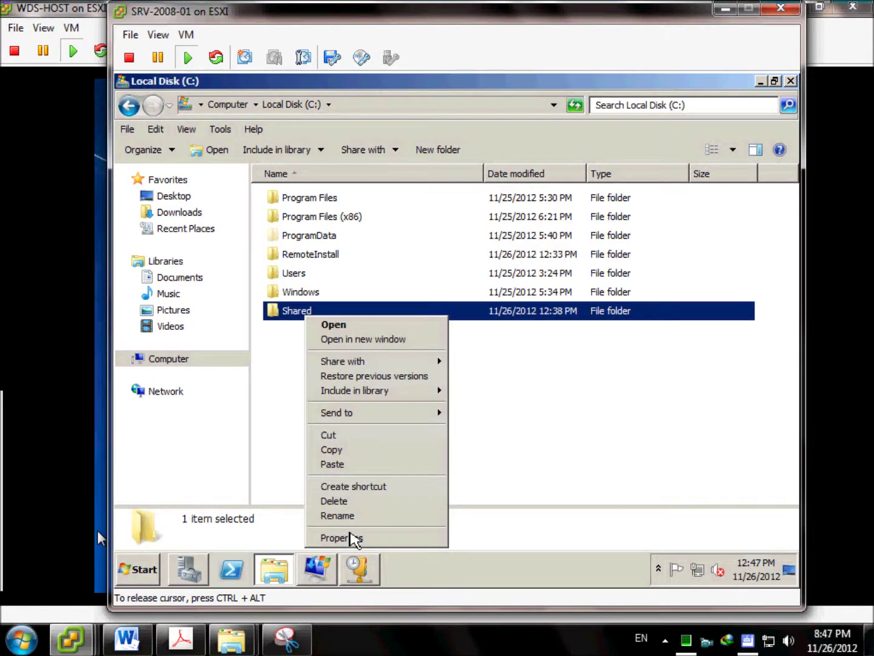
pyautogui.click(352, 538)
pyautogui.click(384, 176)
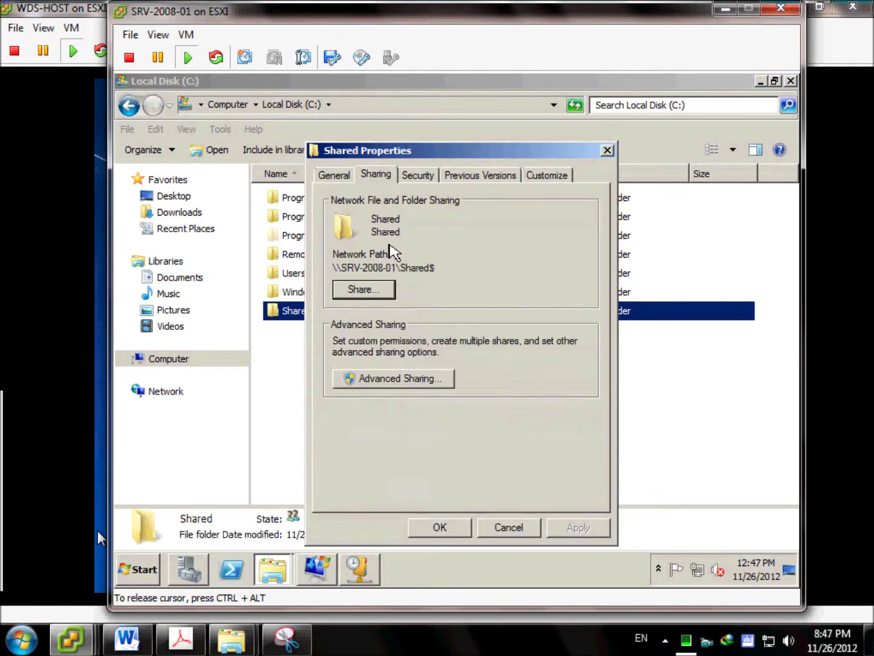
pyautogui.click(388, 379)
pyautogui.click(368, 400)
# Add the Administrator account to the Shared$ permissions with Full Control and apply.
pyautogui.click(507, 338)
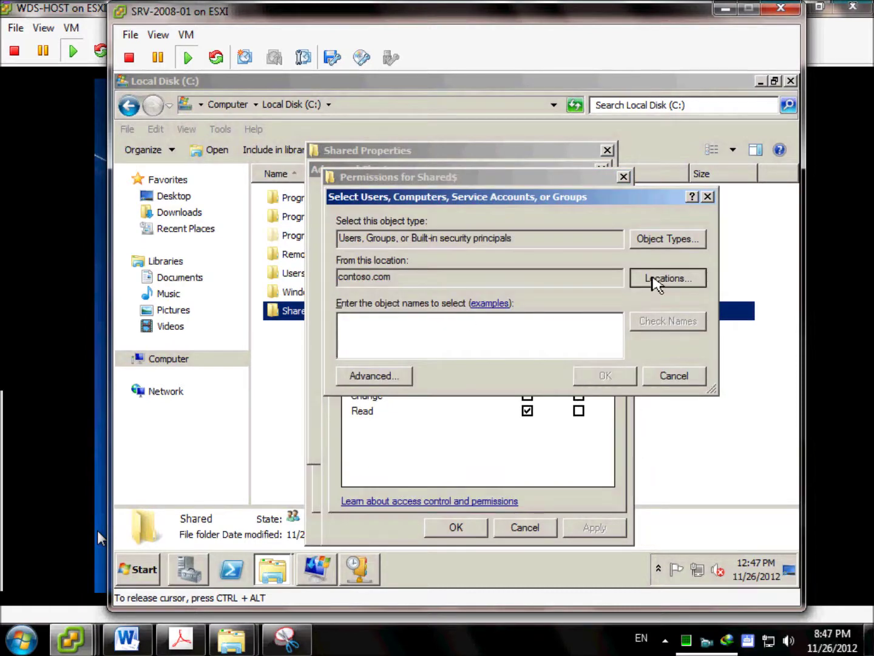
pyautogui.write('ad')
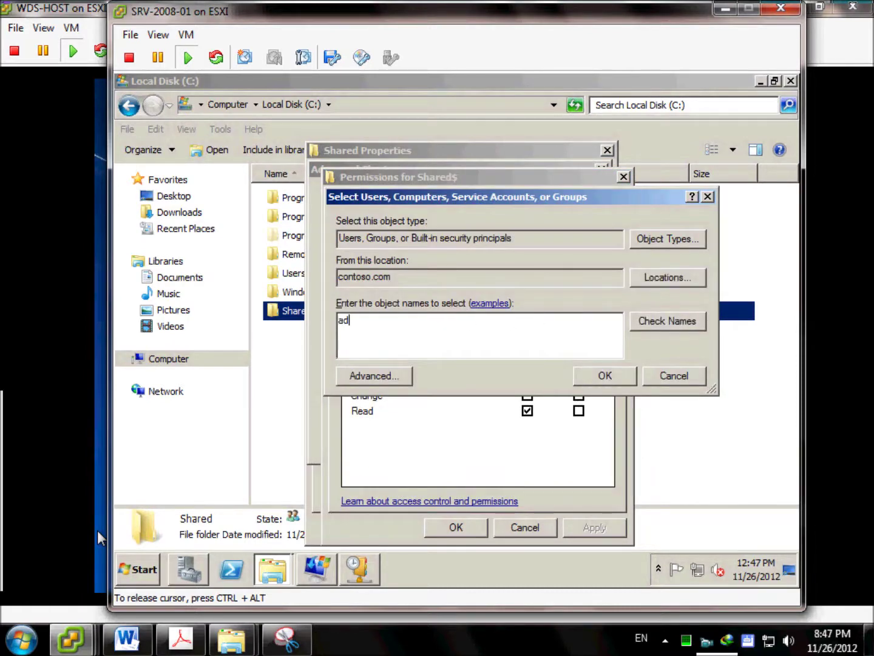
pyautogui.write('ministrator')
pyautogui.click(659, 328)
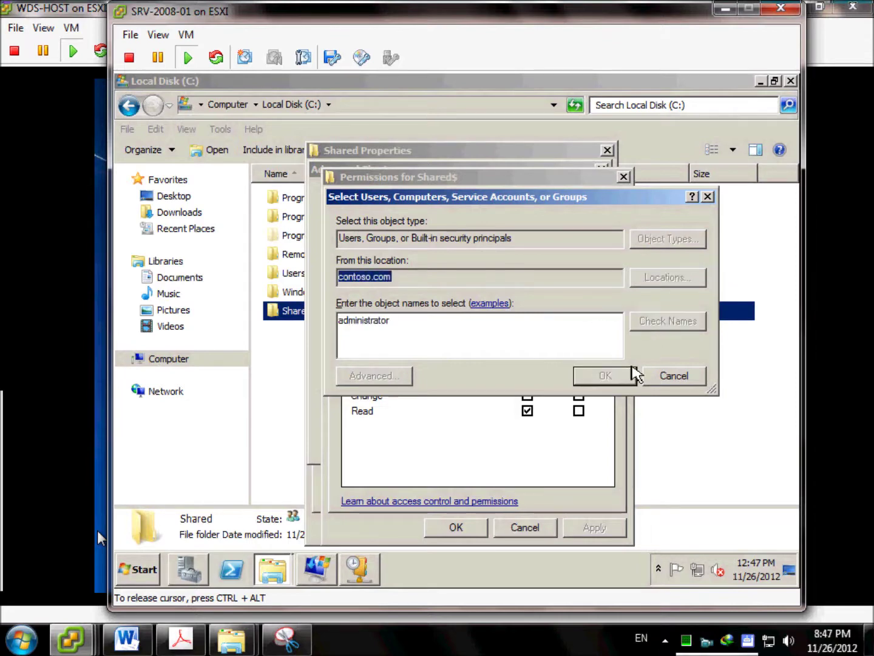
pyautogui.click(666, 471)
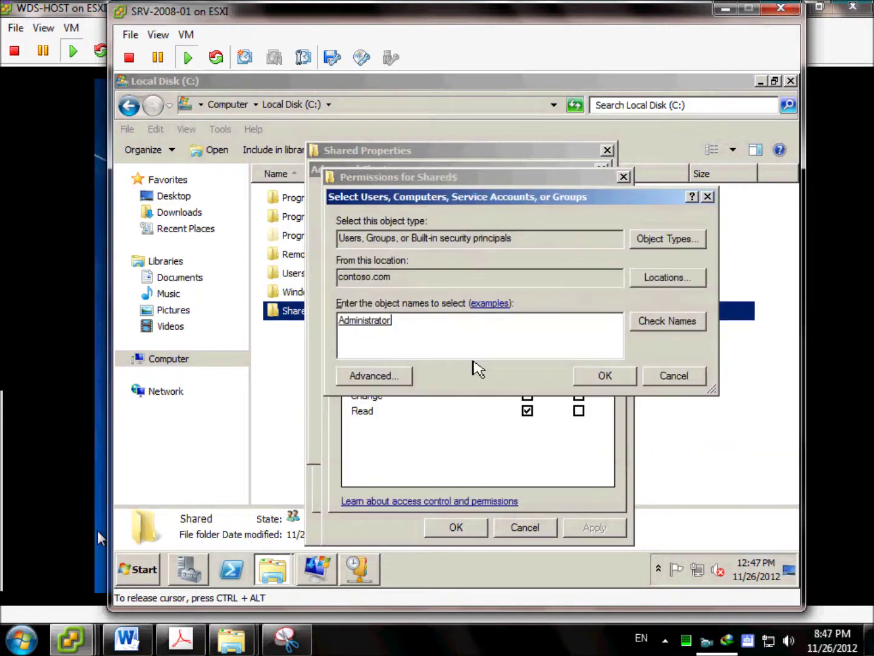
pyautogui.click(576, 382)
pyautogui.click(528, 380)
pyautogui.click(468, 532)
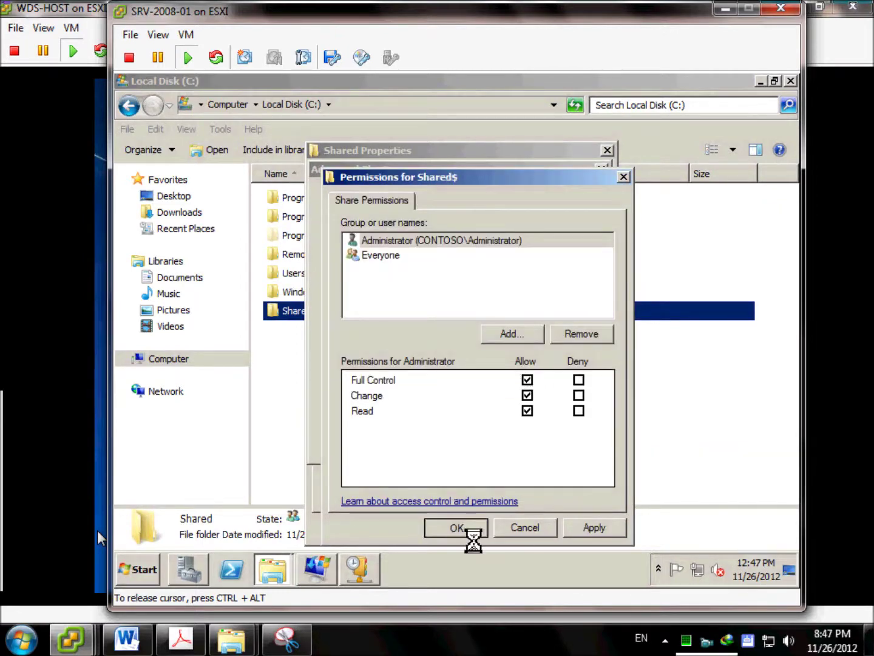
pyautogui.click(469, 533)
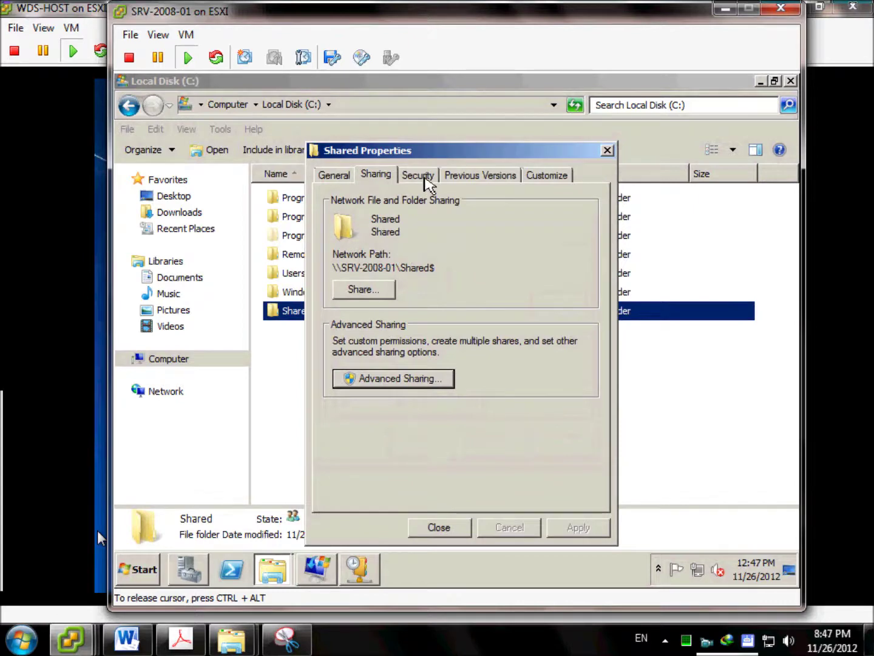
# Review the Administrators group's security permissions and close the Shared folder properties.
pyautogui.click(420, 178)
pyautogui.click(412, 273)
pyautogui.click(440, 528)
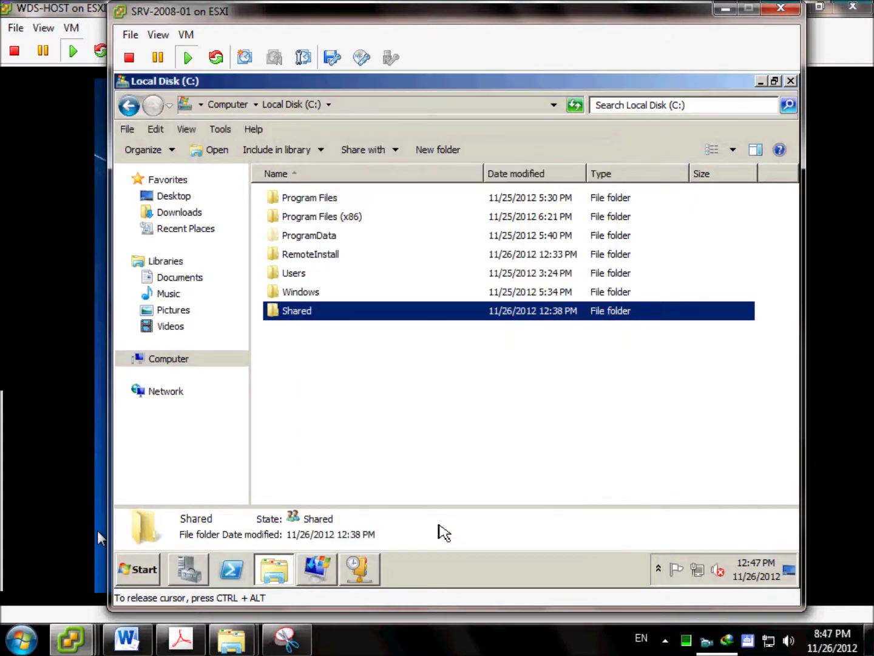
pyautogui.click(418, 311)
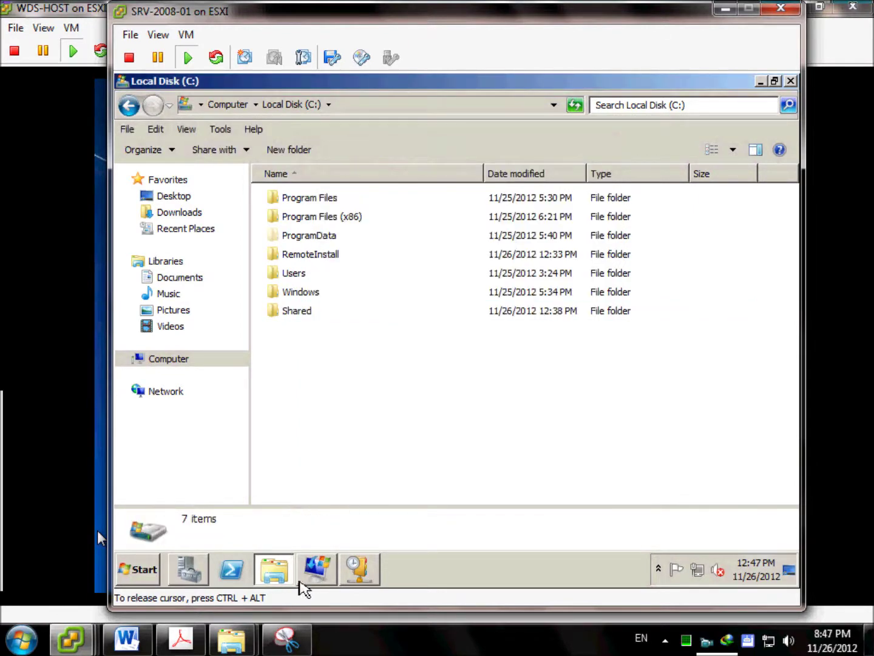
# Save the image as G:\Capture Image With Chrome.wim and start the capture.
pyautogui.click(726, 9)
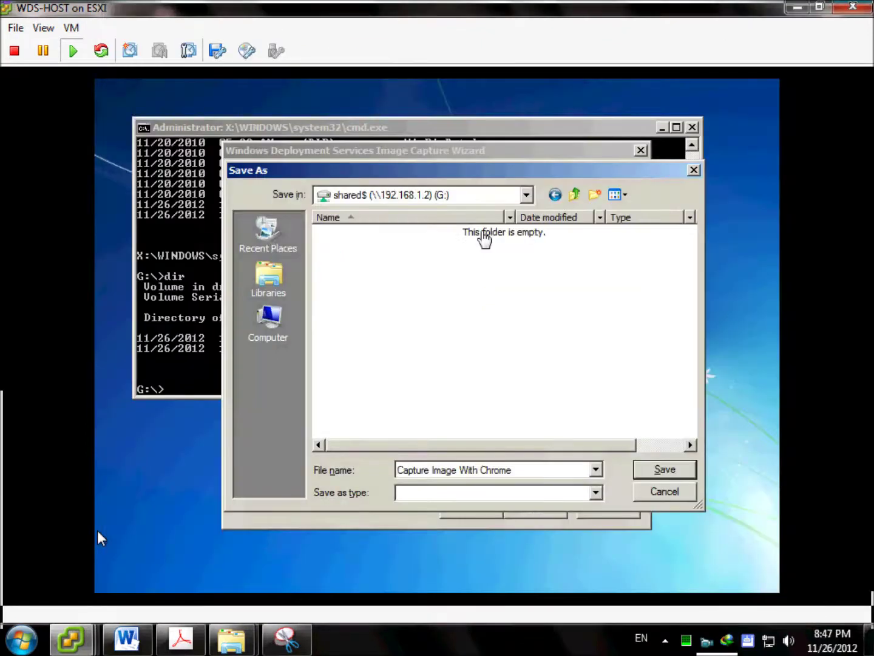
pyautogui.click(667, 472)
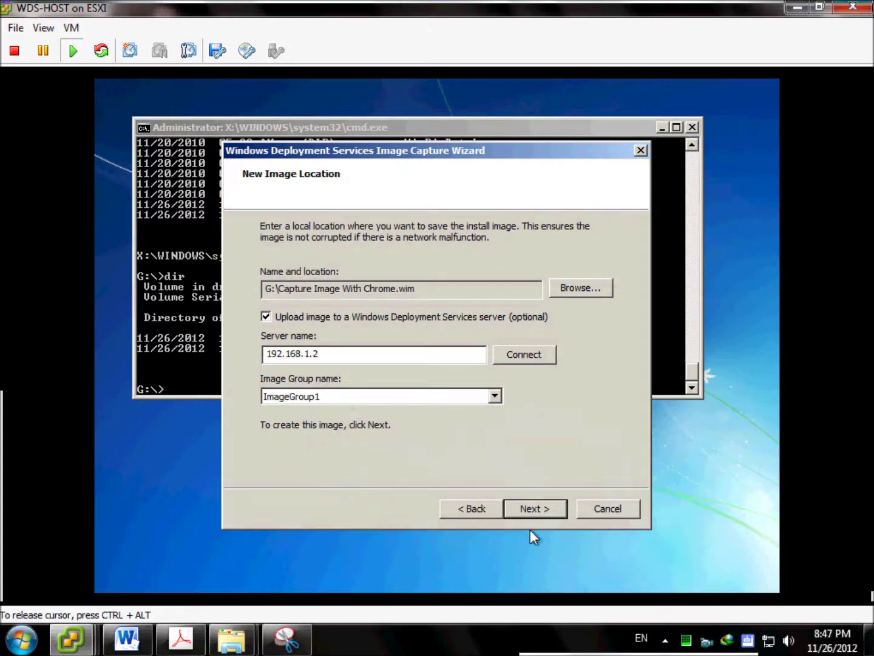
pyautogui.click(535, 503)
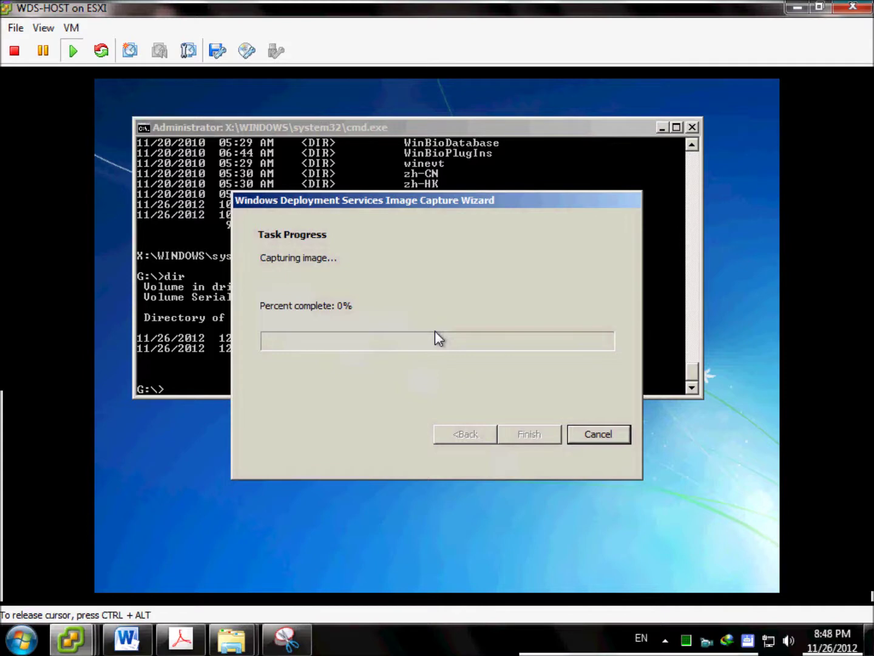
# Finish and close the wizard once the install image is captured successfully.
pyautogui.hotkey('ctrl', 'alt')
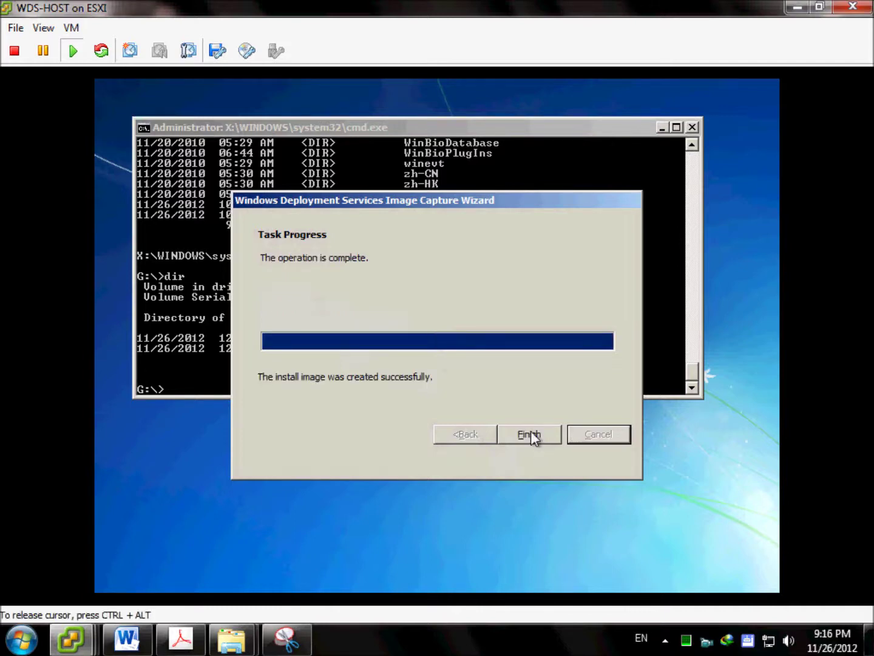
pyautogui.click(530, 435)
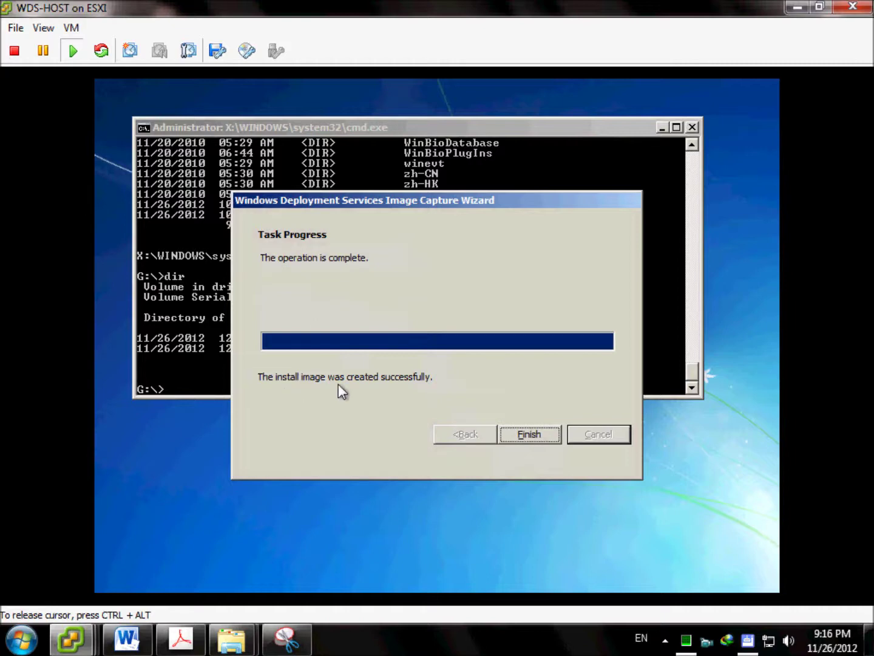
pyautogui.click(511, 425)
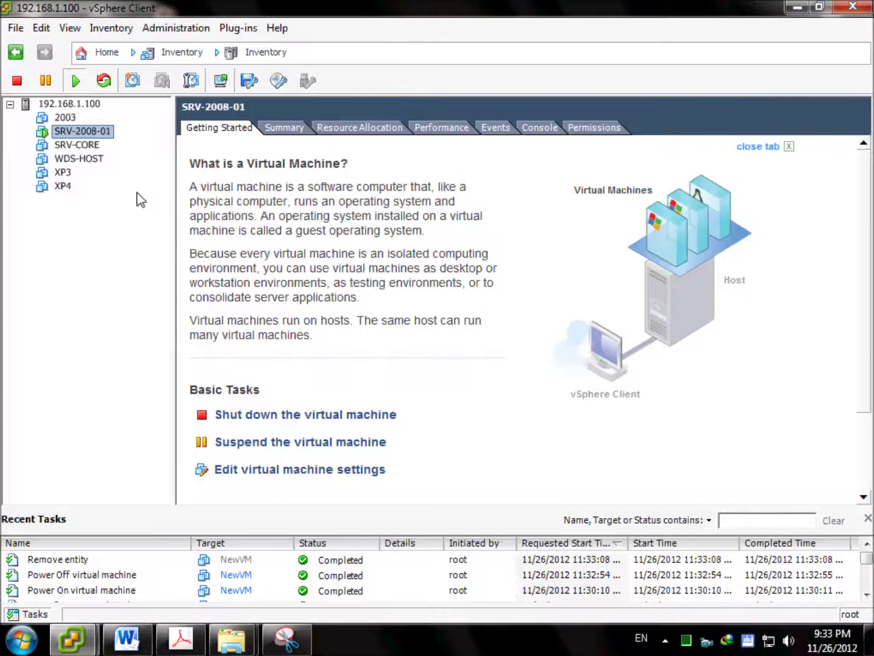
# Start a Typical new virtual machine on host 192.168.1.100 named NewVM, stored on datastore1.
pyautogui.click(15, 29)
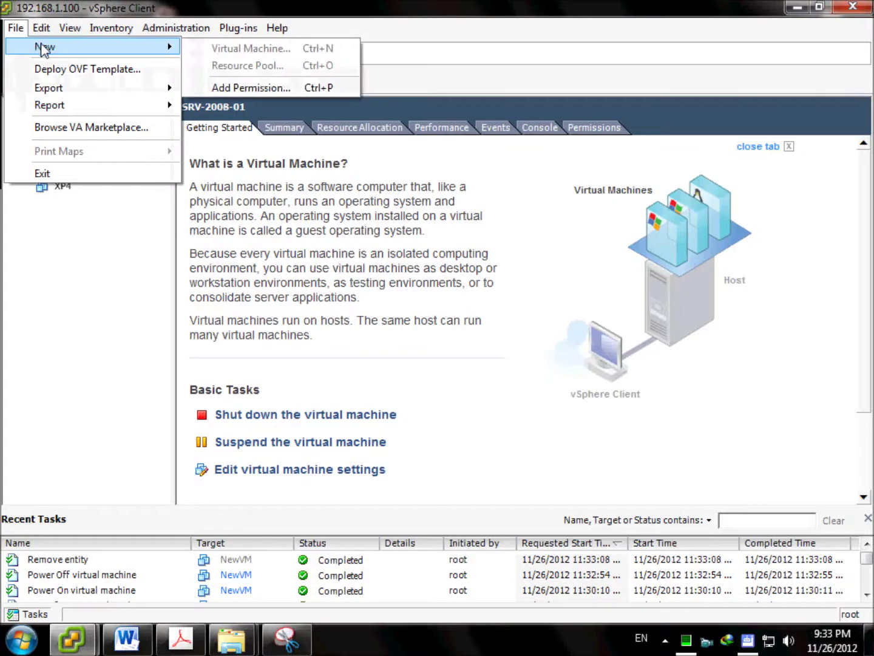
pyautogui.press('Escape')
pyautogui.press('Escape')
pyautogui.click(55, 104)
pyautogui.click(17, 79)
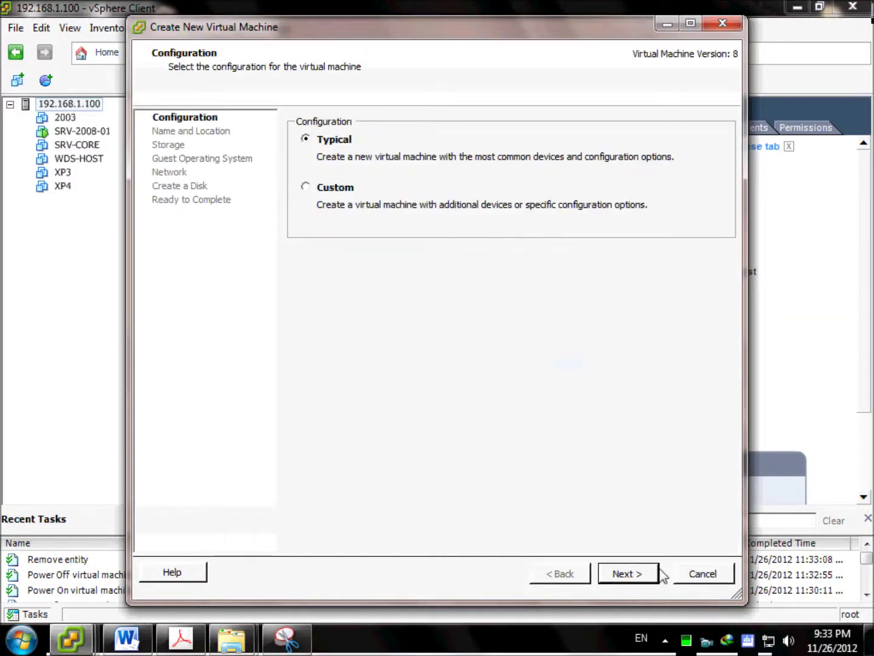
pyautogui.click(645, 573)
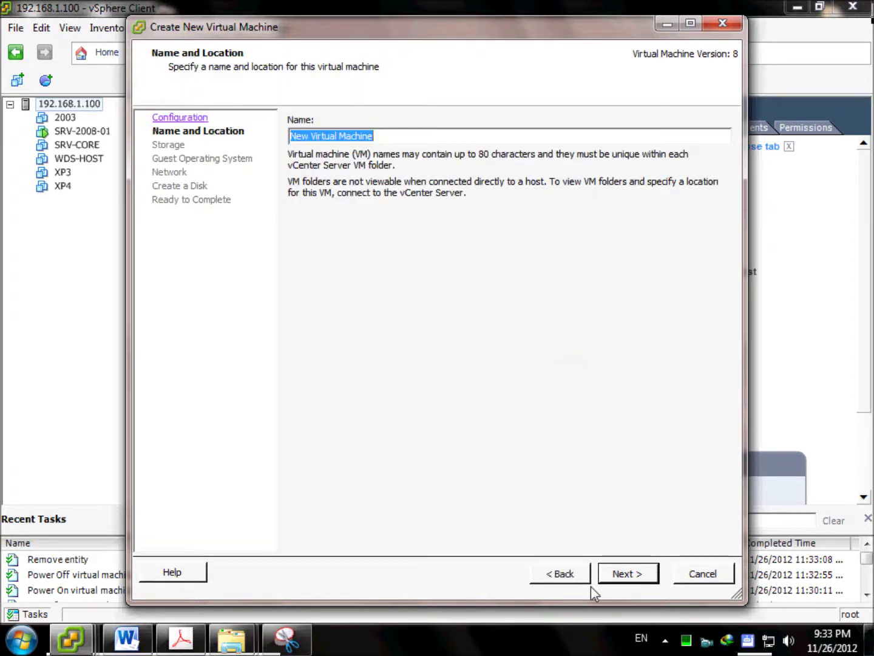
pyautogui.write('NewVM')
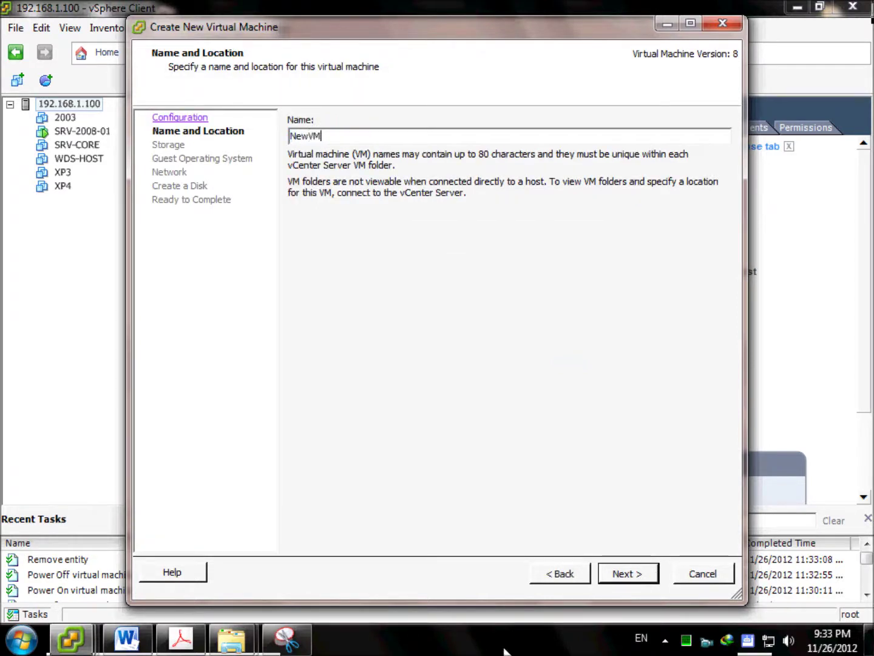
pyautogui.click(629, 575)
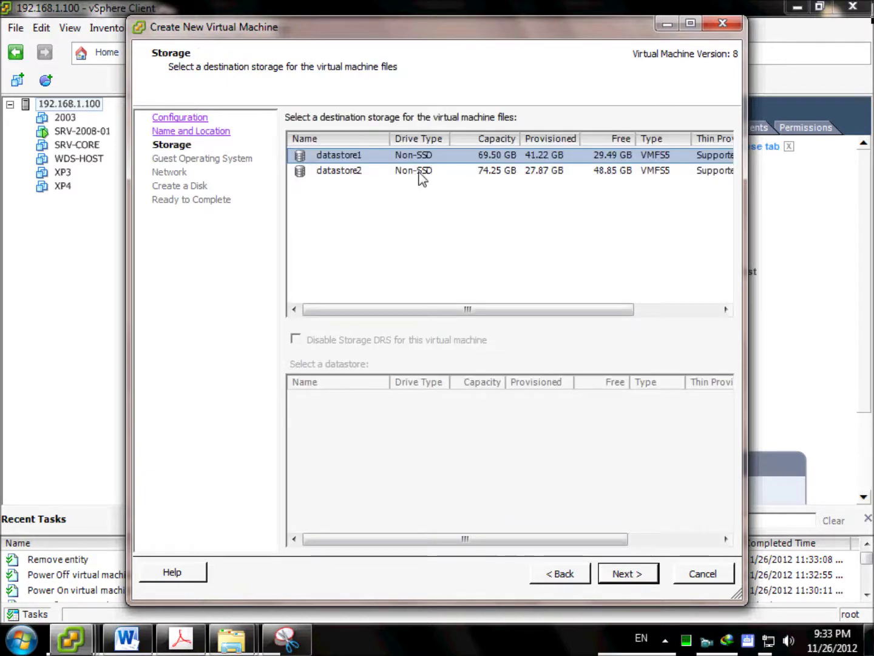
pyautogui.click(637, 578)
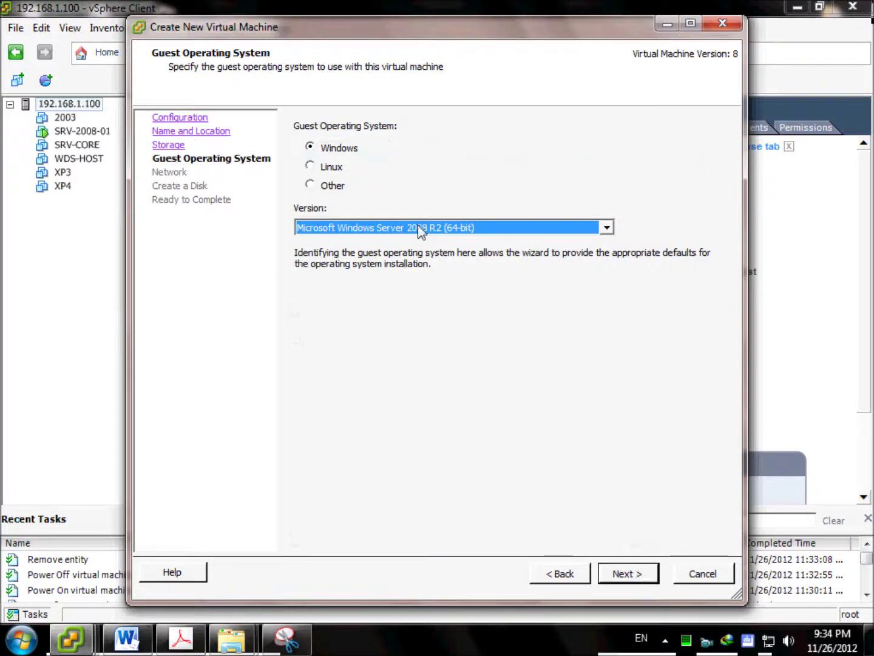
# Choose Microsoft Windows 7 (32-bit) as guest OS, keep default networking, and give it a 15 GB disk.
pyautogui.click(419, 227)
pyautogui.click(438, 343)
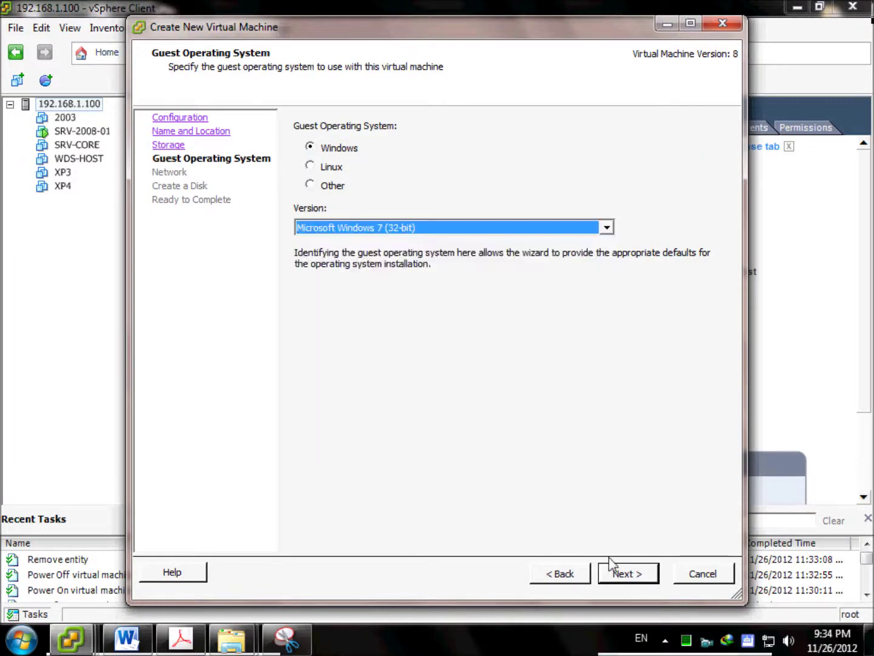
pyautogui.click(621, 575)
pyautogui.click(620, 575)
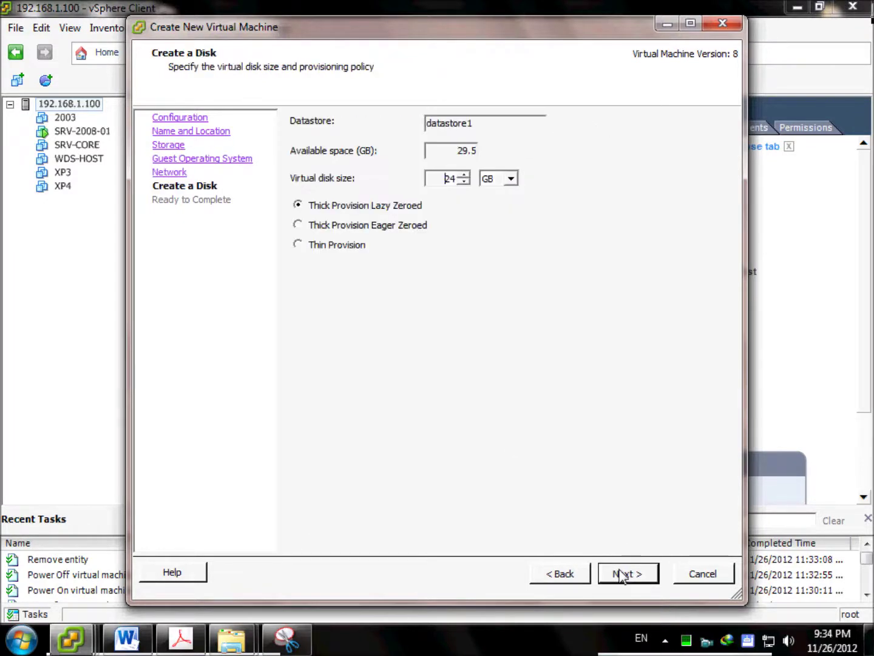
pyautogui.write('15')
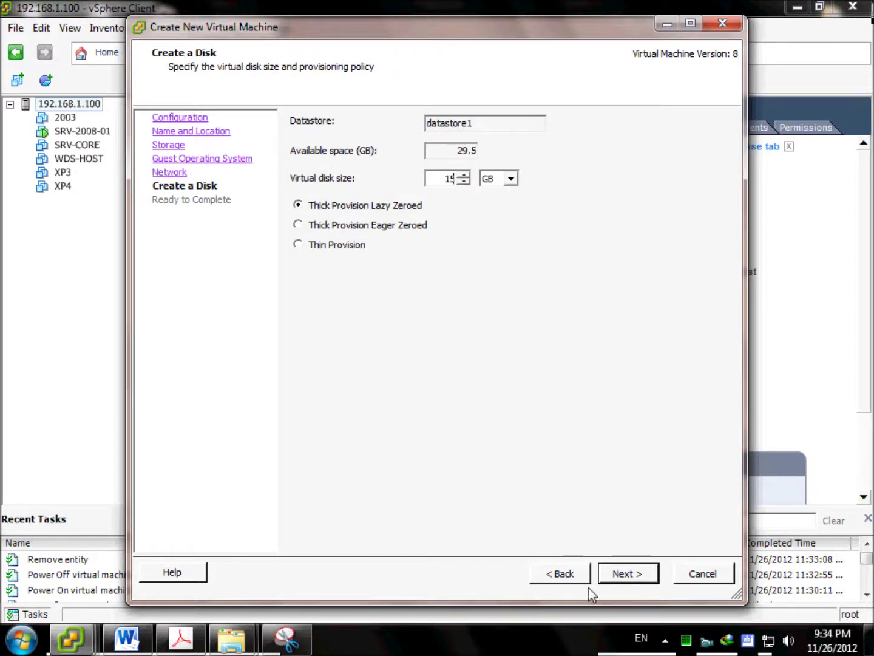
pyautogui.click(605, 573)
# Enable Force BIOS Setup in NewVM's Boot Options, save the settings, and finish creating it.
pyautogui.click(420, 505)
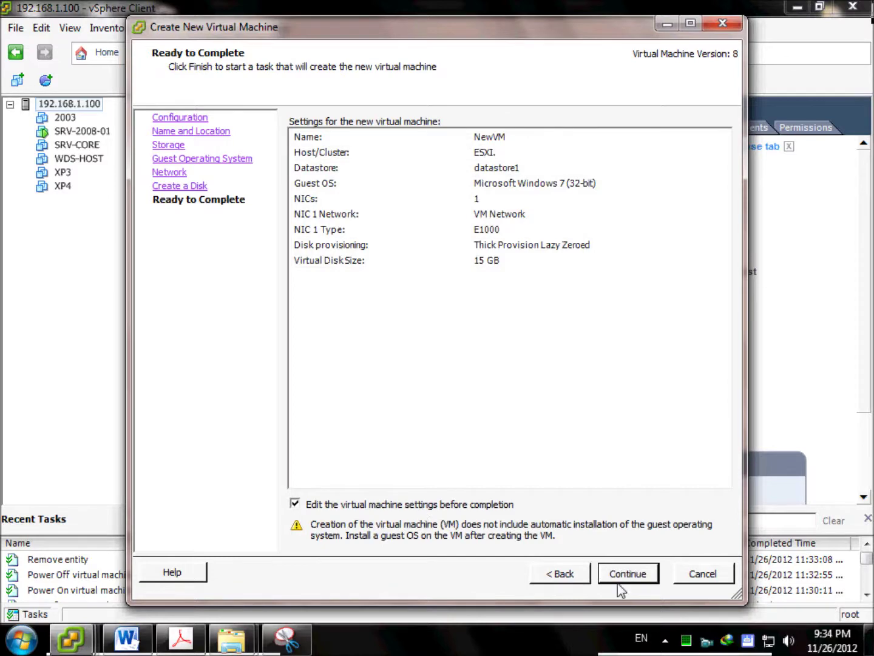
pyautogui.click(626, 574)
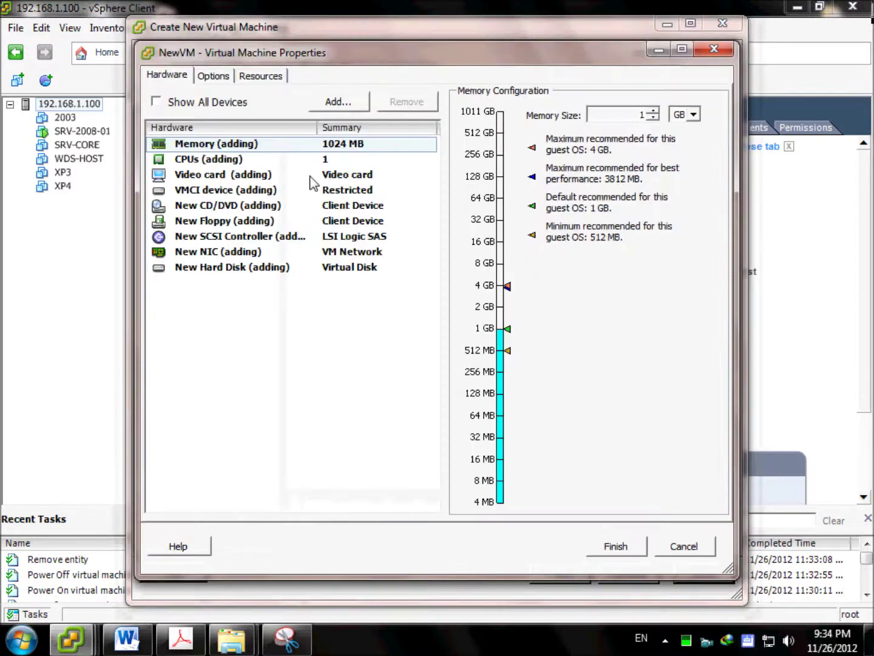
pyautogui.click(211, 77)
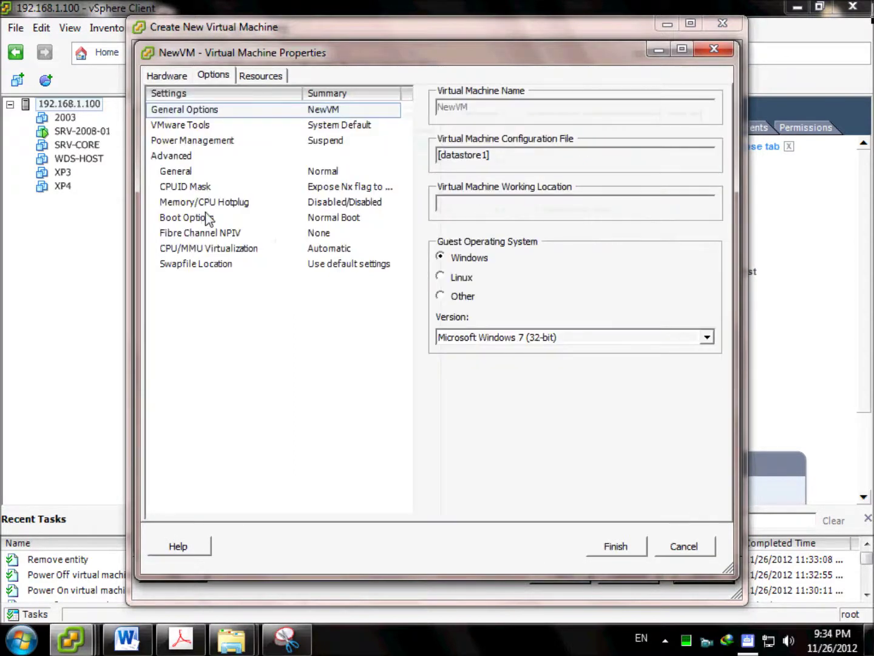
pyautogui.click(205, 219)
pyautogui.click(517, 283)
pyautogui.click(615, 546)
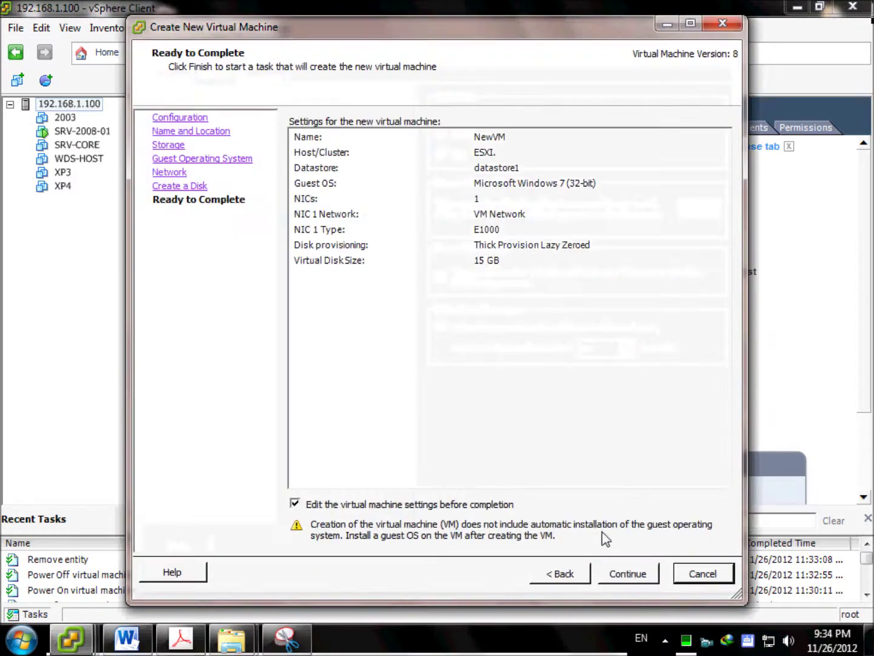
pyautogui.click(68, 131)
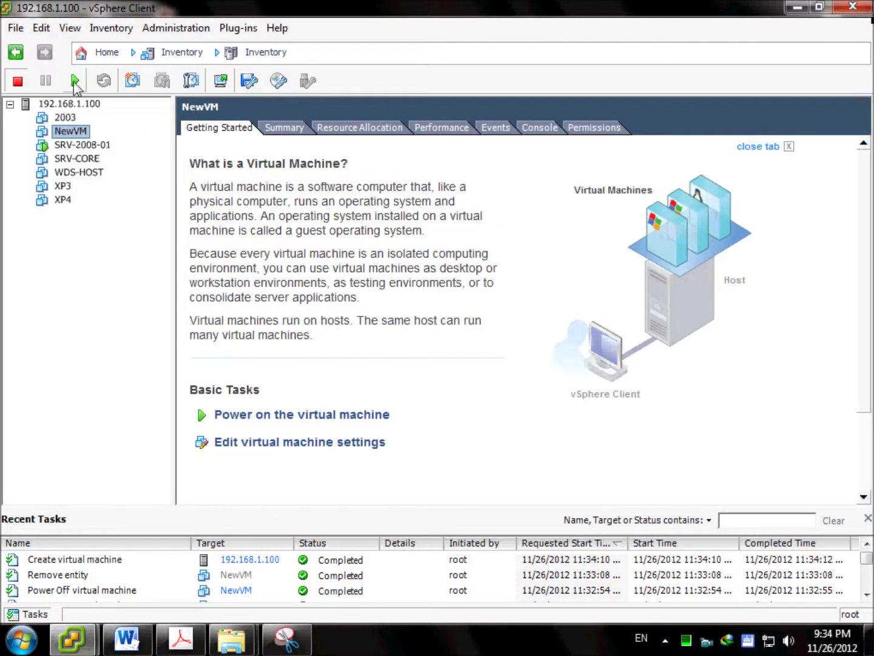
# Power on NewVM and open its console into the BIOS setup screen.
pyautogui.click(74, 83)
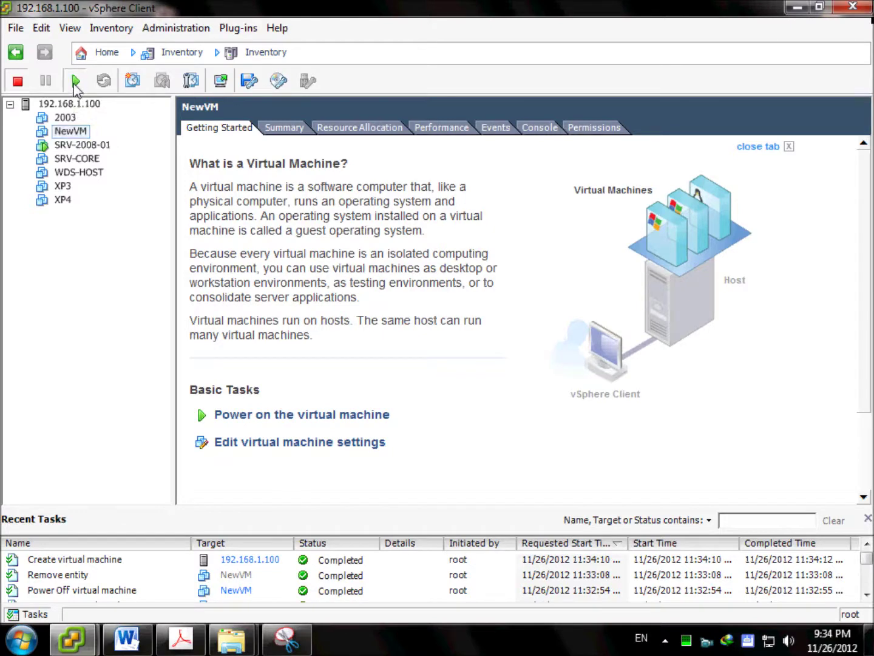
pyautogui.click(221, 81)
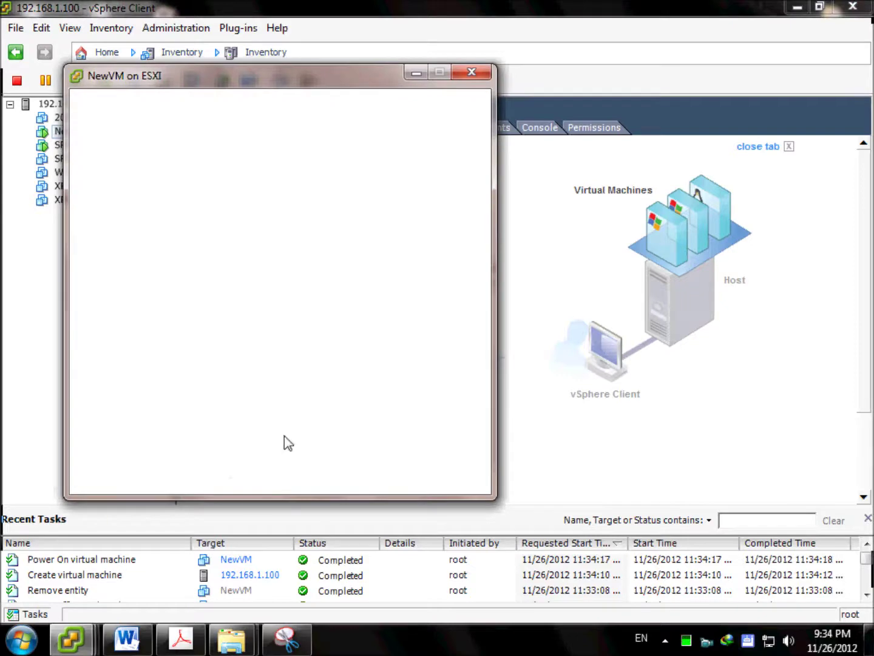
pyautogui.moveTo(248, 84); pyautogui.dragTo(370, 92)
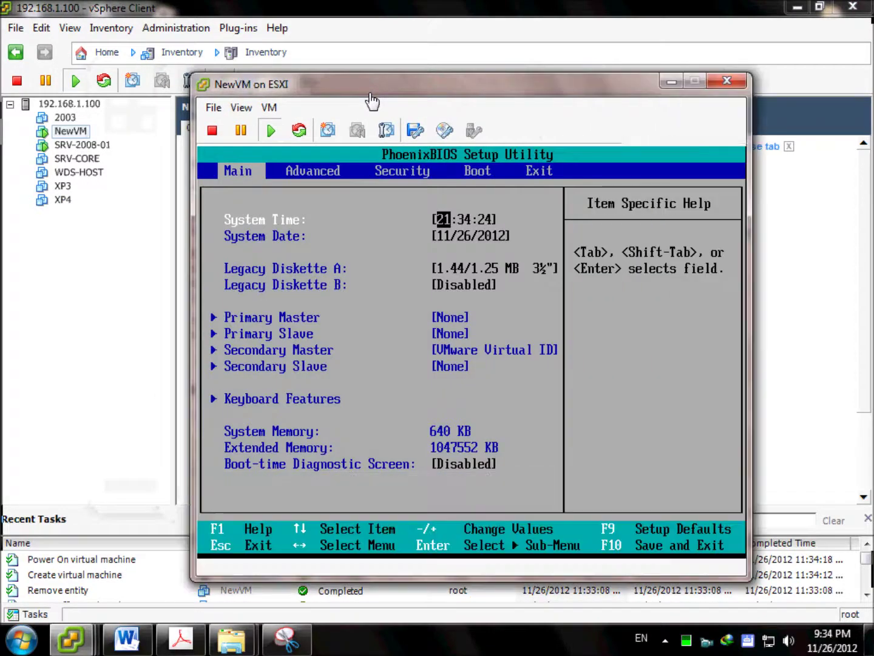
pyautogui.click(418, 244)
# In the BIOS Boot tab, move Network boot to first and CD-ROM Drive to second, then save with F10.
pyautogui.press('Right')
pyautogui.press('Right')
pyautogui.press('Right')
pyautogui.press('Down')
pyautogui.press('Down')
pyautogui.press('Down')
pyautogui.press('+')
pyautogui.press('+')
pyautogui.press('+')
pyautogui.press('Down')
pyautogui.press('Down')
pyautogui.press('Down')
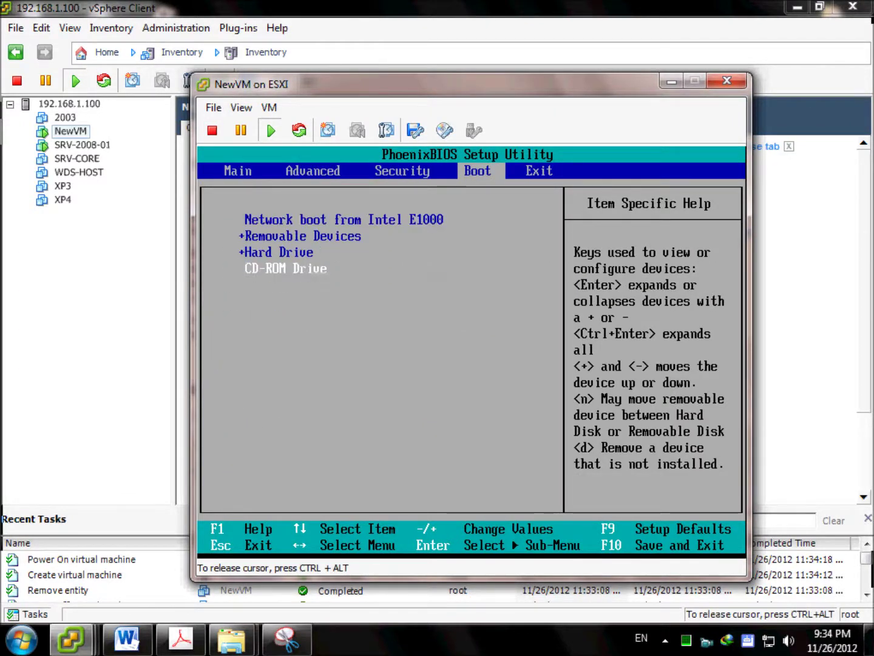
pyautogui.press('+')
pyautogui.press('+')
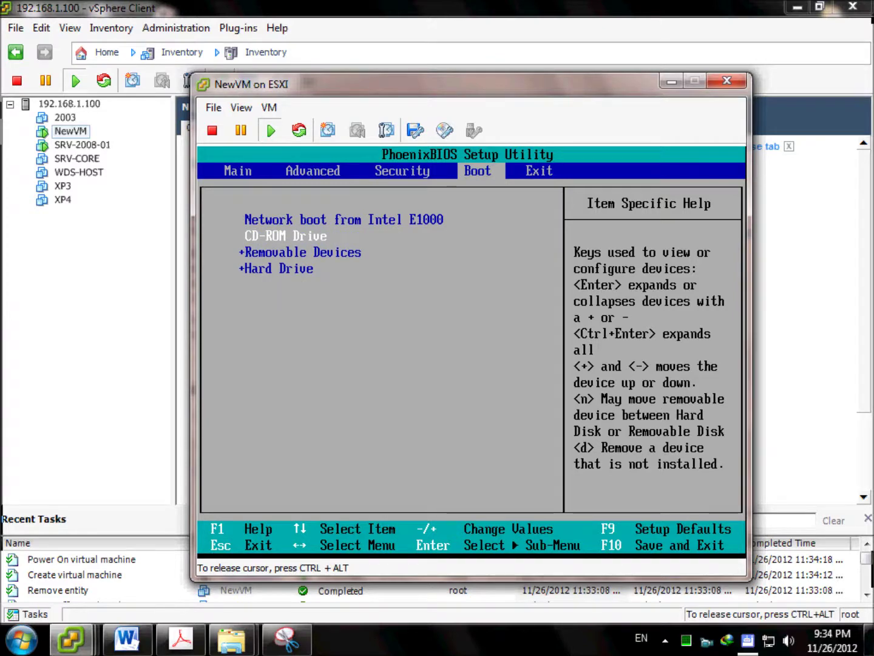
pyautogui.press('F10')
pyautogui.press('Return')
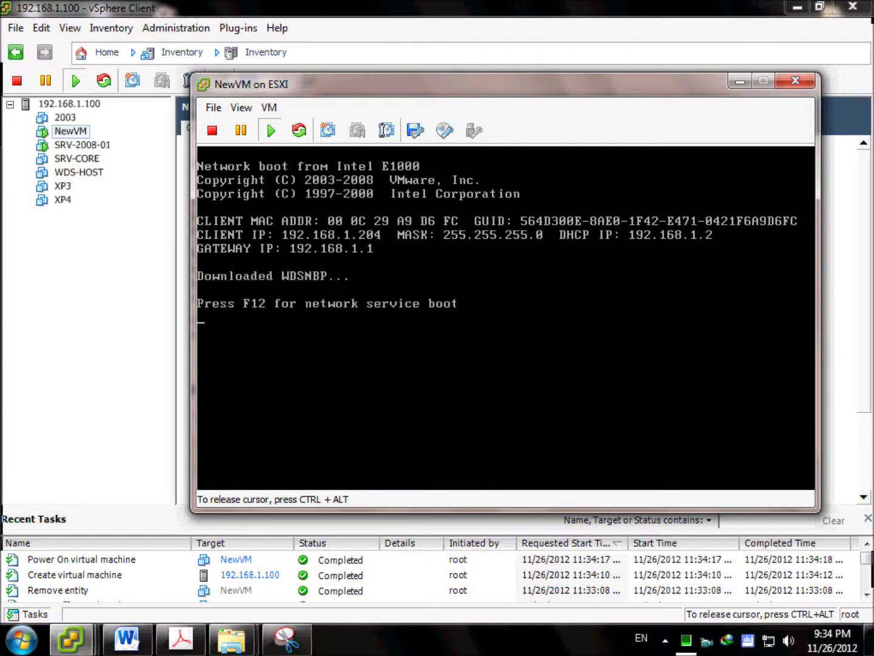
# Network-boot NewVM with F12 into Microsoft Windows Setup (x86) and reposition the console window while boot.wim loads.
pyautogui.press('F12')
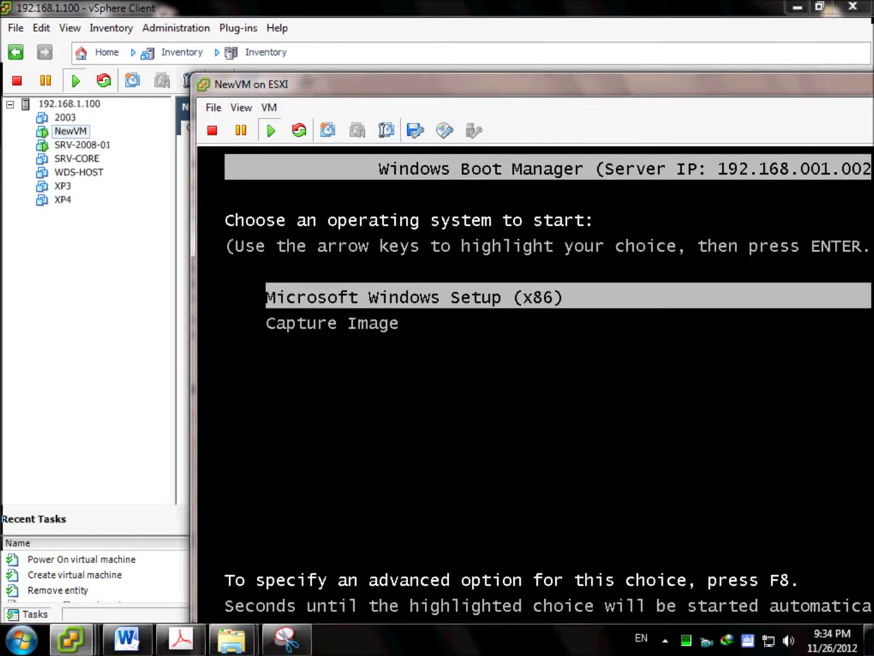
pyautogui.press('Return')
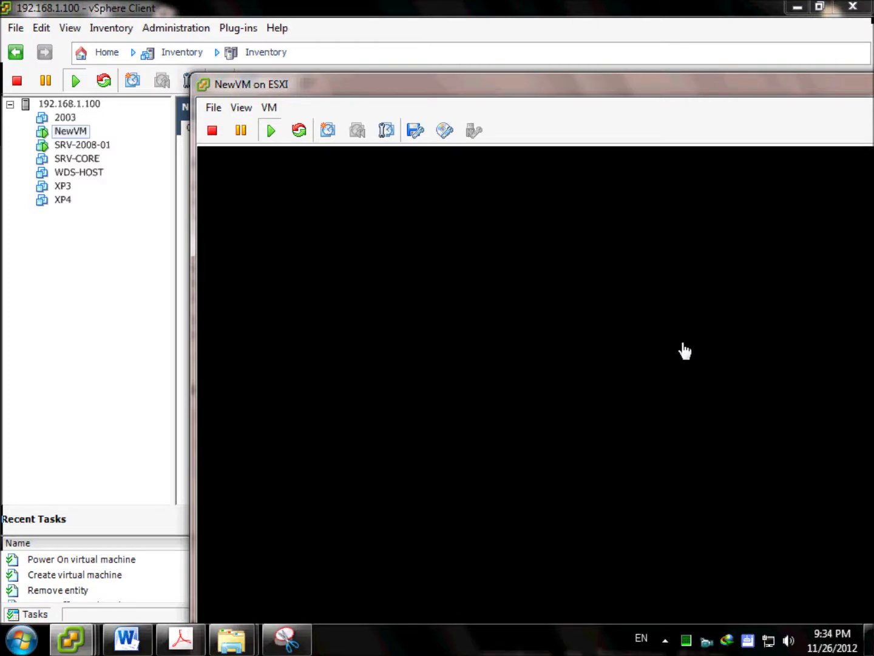
pyautogui.moveTo(506, 88); pyautogui.dragTo(309, 3)
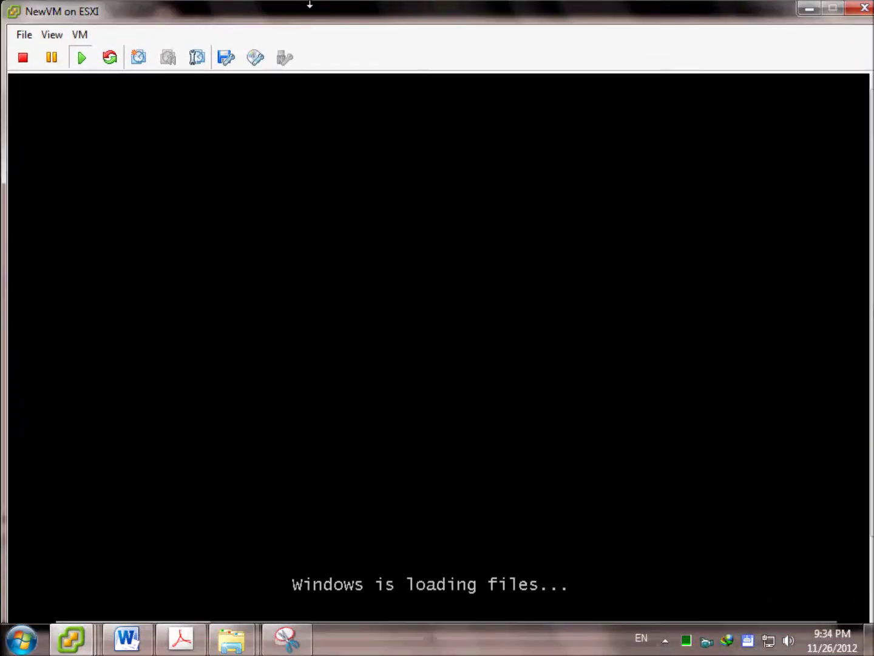
pyautogui.doubleClick(310, 3)
pyautogui.moveTo(84, 61); pyautogui.dragTo(57, 21)
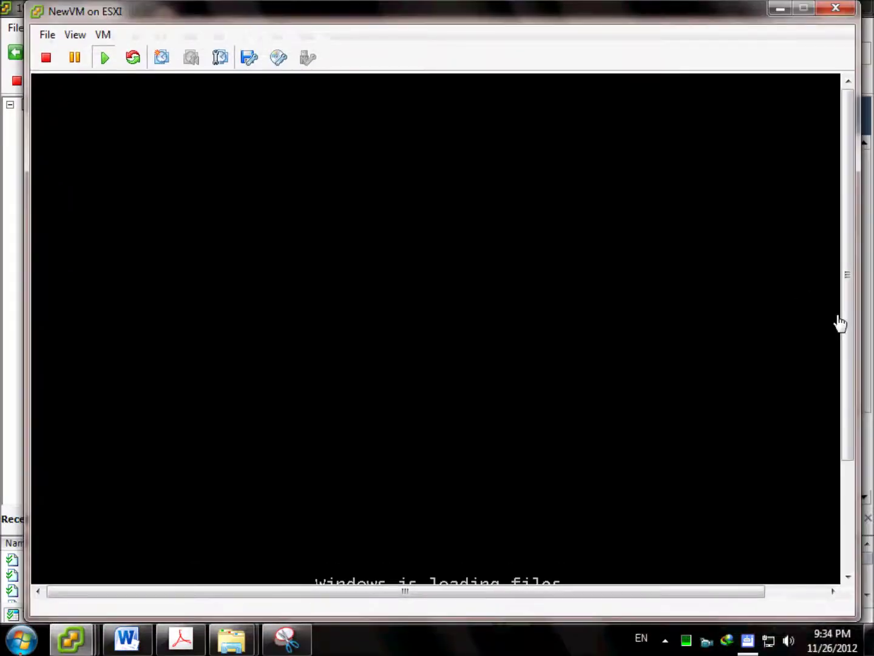
pyautogui.moveTo(847, 332); pyautogui.dragTo(847, 456)
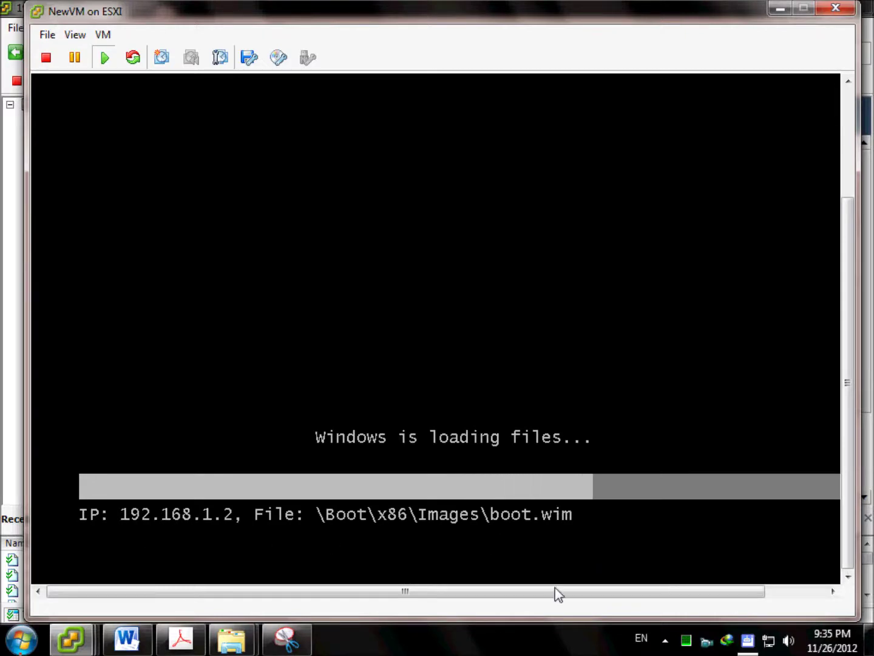
pyautogui.moveTo(558, 595); pyautogui.dragTo(591, 604)
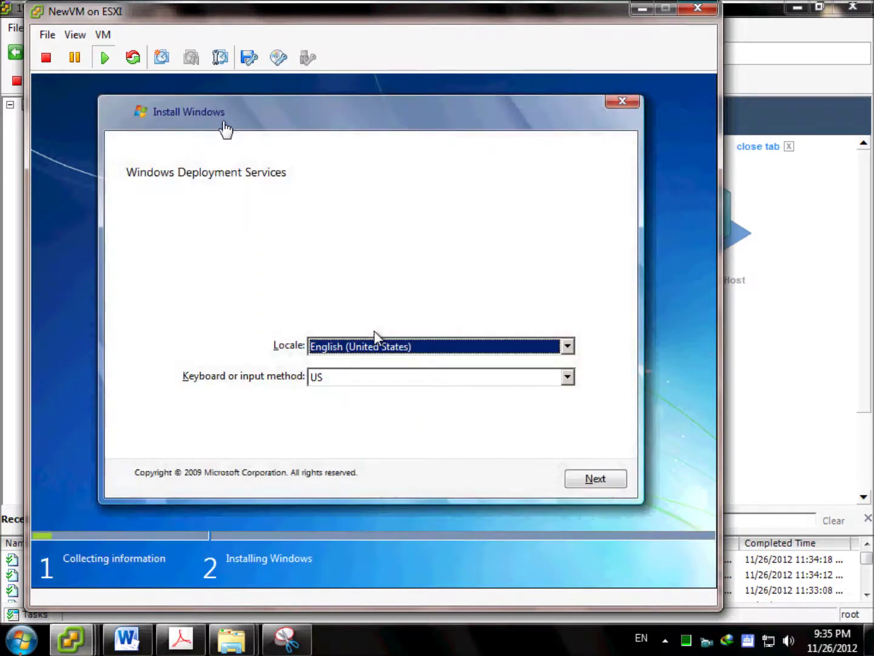
# Accept the English (United States) locale and sign in to the deployment server with the domain administrator's user name and password.
pyautogui.click(357, 229)
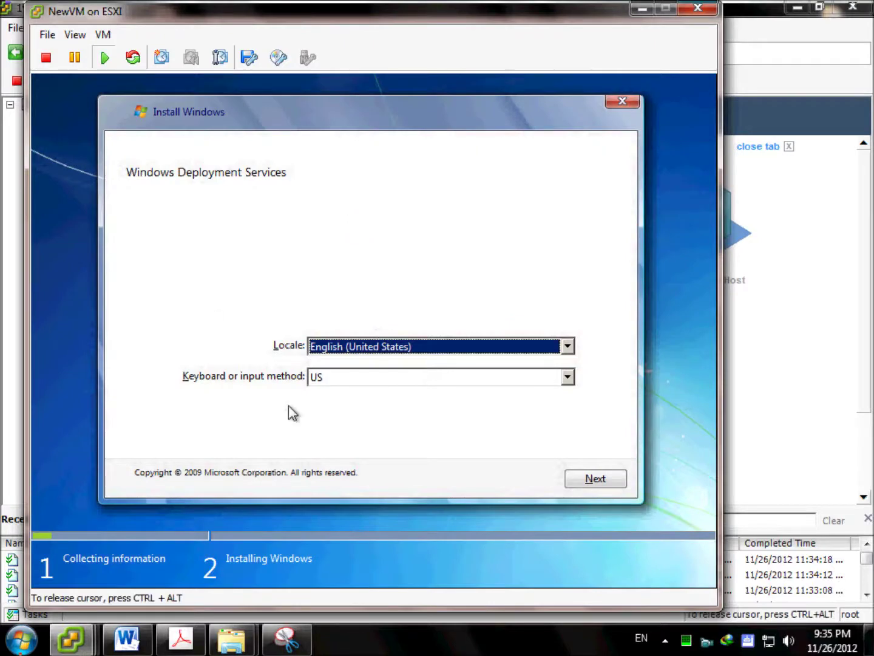
pyautogui.click(622, 480)
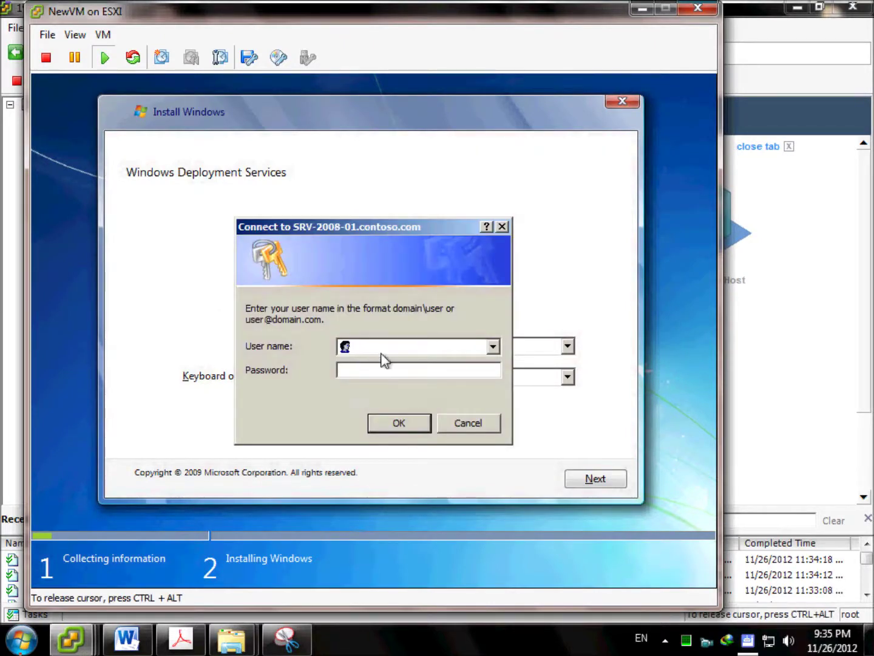
pyautogui.write('administrator@contoso')
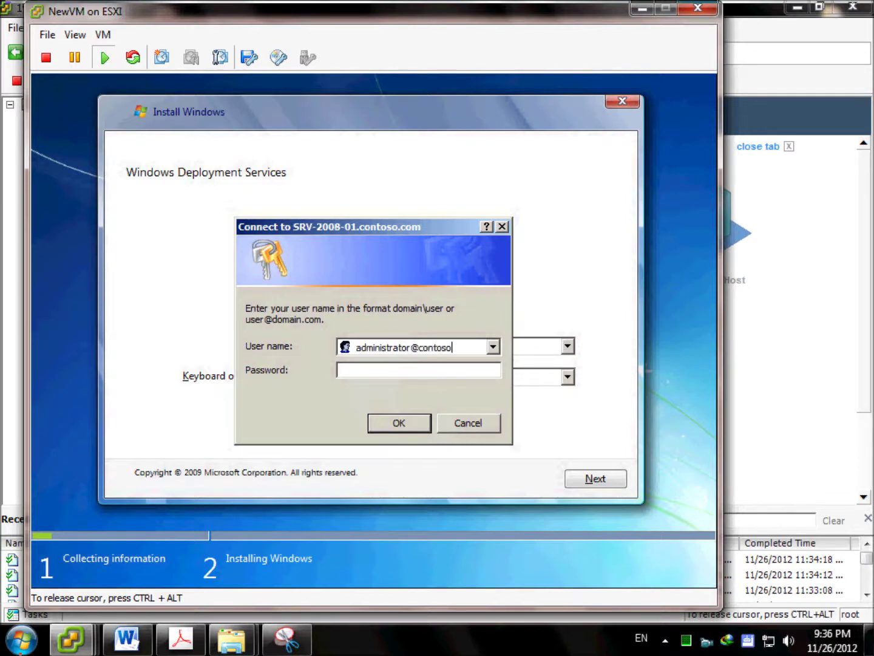
pyautogui.write('.com')
pyautogui.press('Tab')
pyautogui.write('P@ssw0rd')
pyautogui.press('Return')
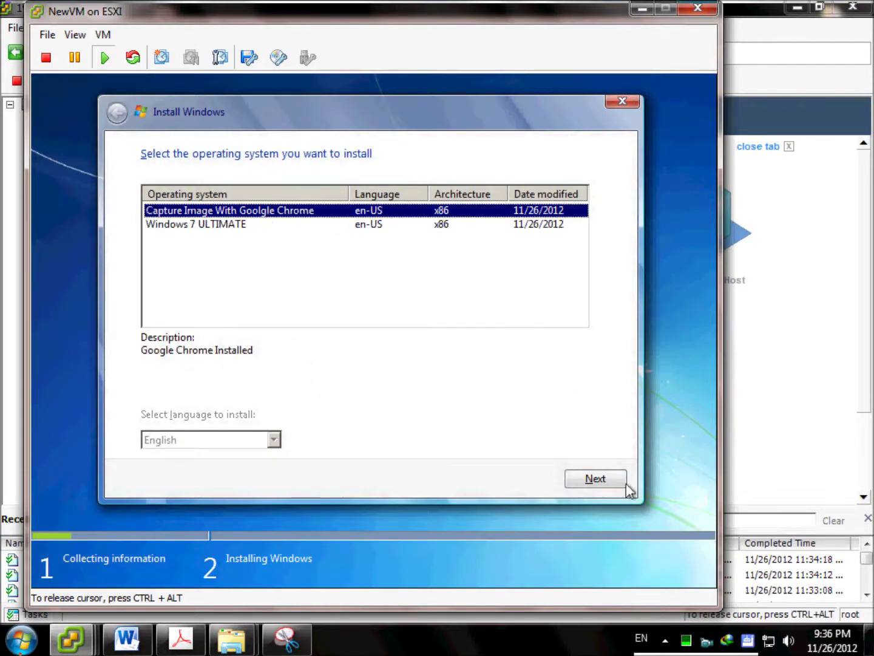
# Install the Capture Image With Goolgle Chrome image onto Disk 0 unallocated space.
pyautogui.click(609, 482)
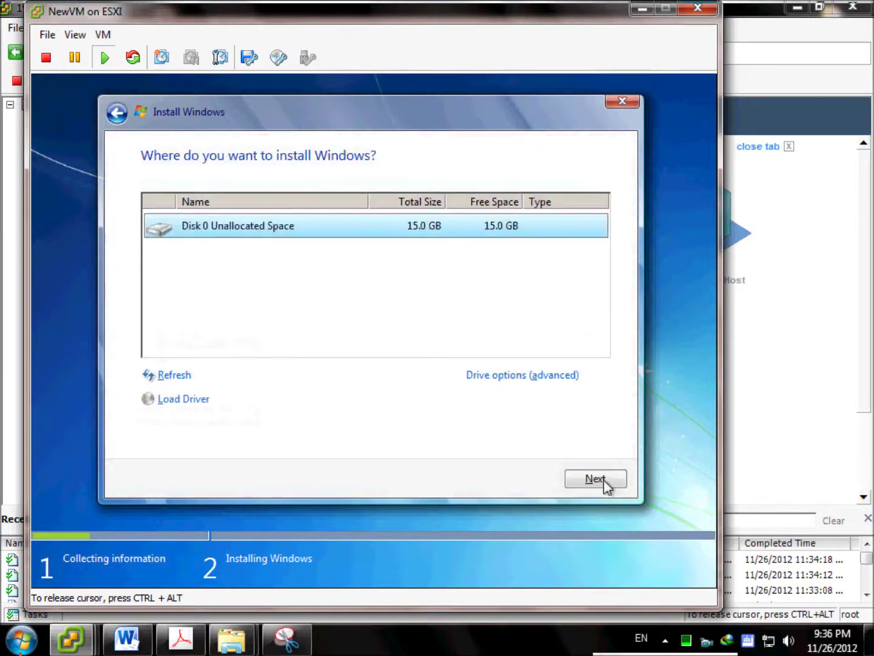
pyautogui.click(596, 485)
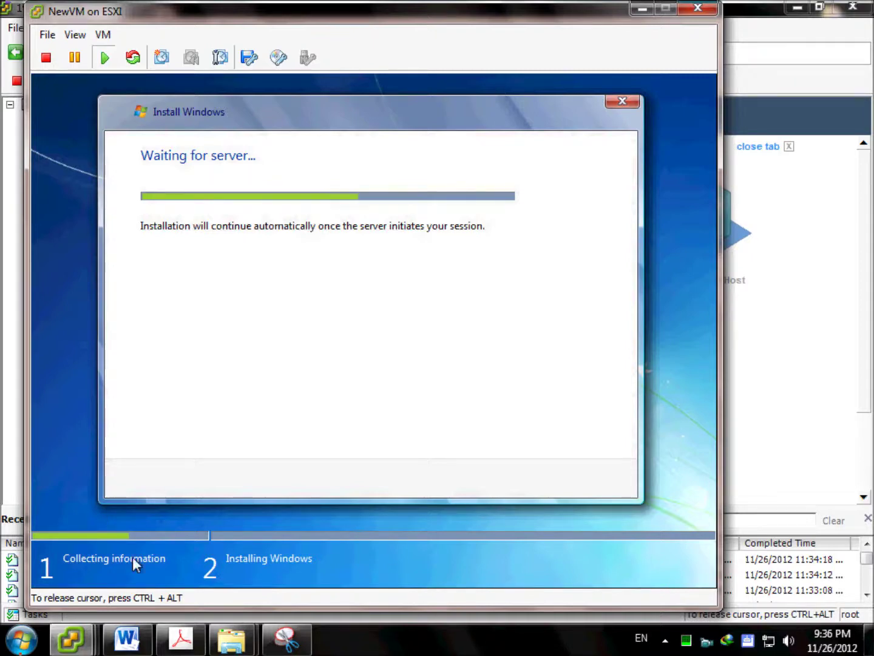
pyautogui.hotkey('ctrl', 'alt')
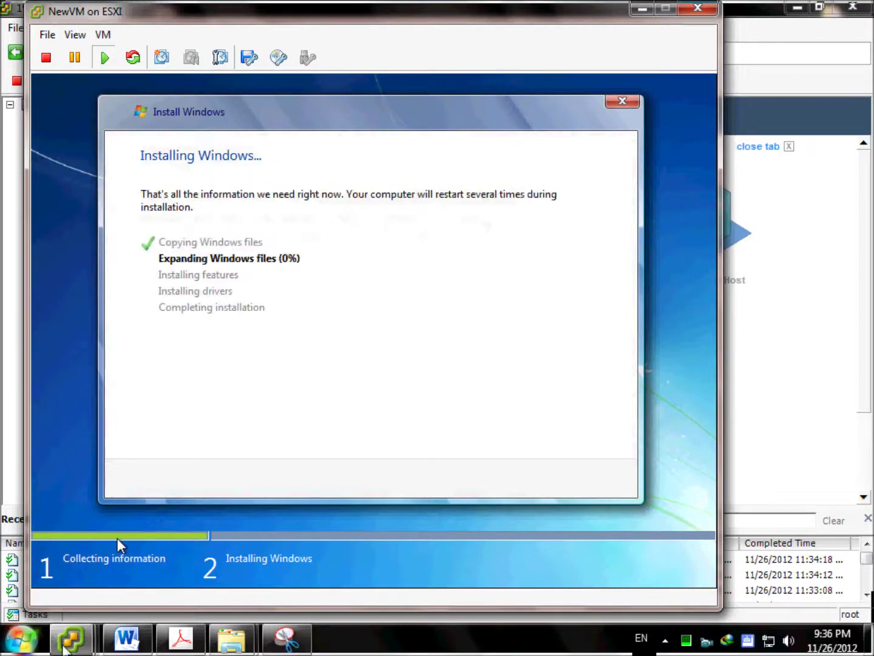